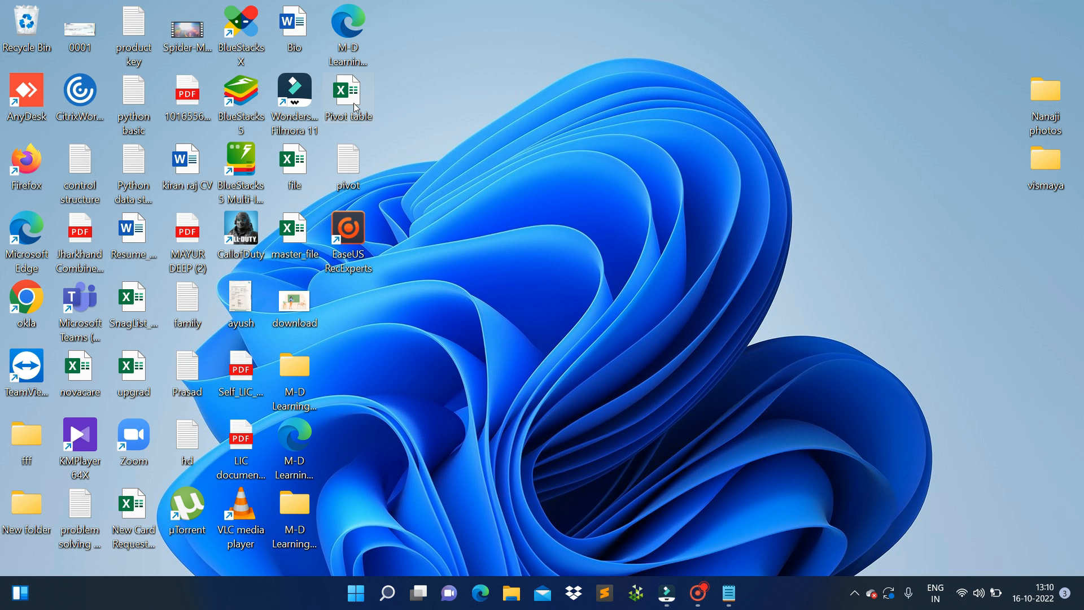
# Open the Pivot table workbook from the desktop and view the existing pivot tables on Sheet7 and Sheet8
pyautogui.doubleClick(353, 103)
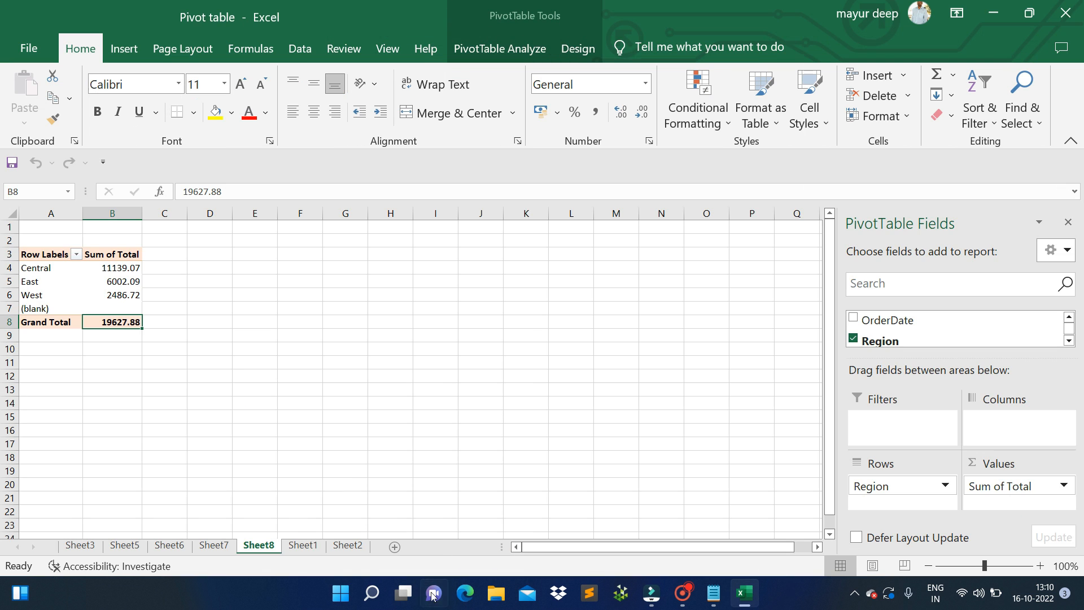
pyautogui.click(303, 545)
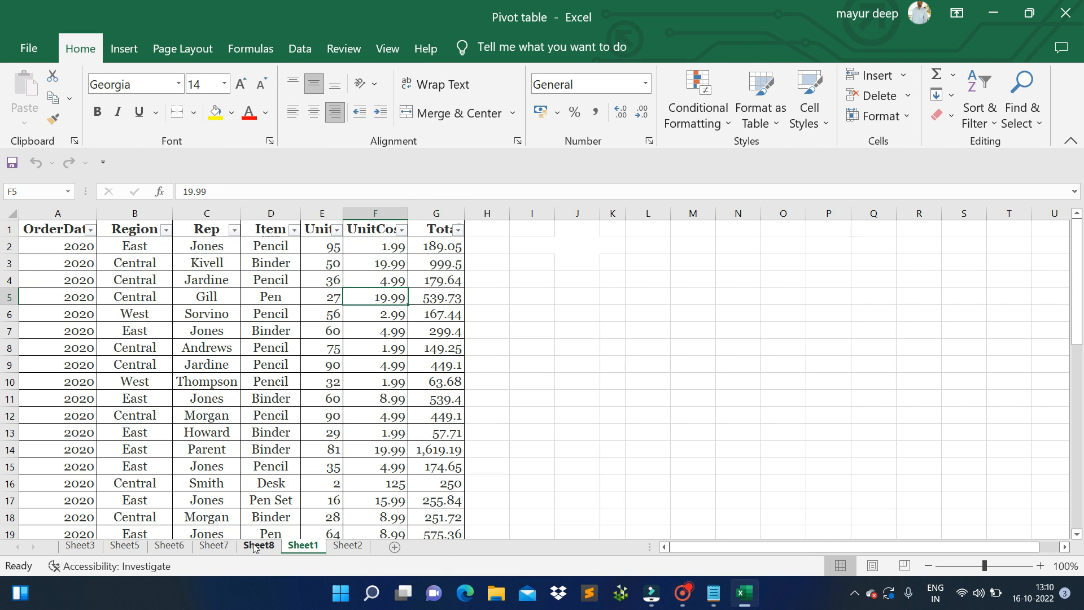
pyautogui.click(215, 545)
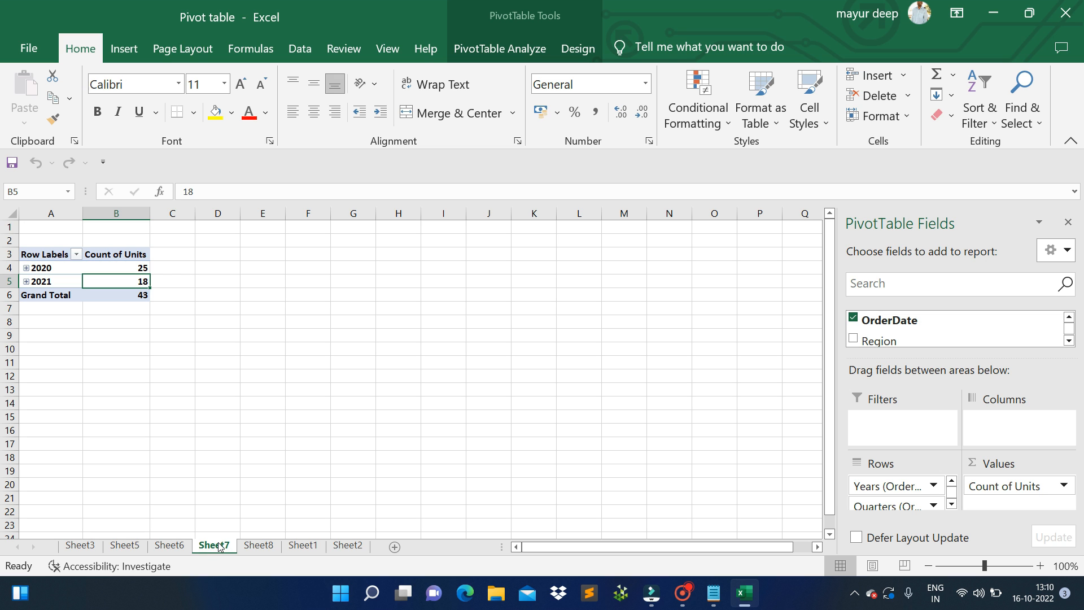
pyautogui.click(258, 546)
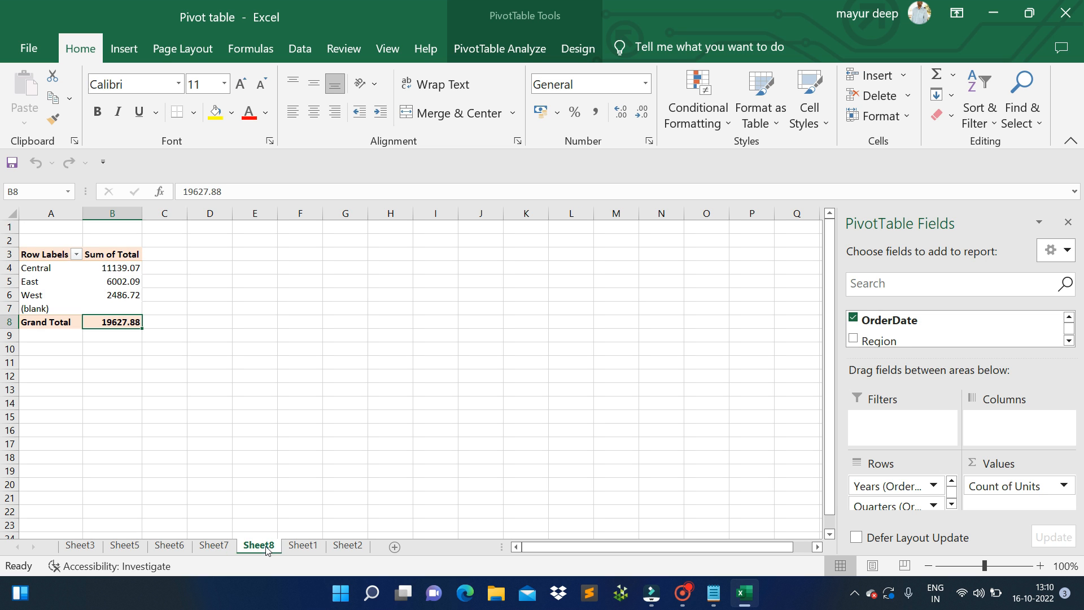
# Examine the order data on Sheet1 from the header row down to the last record
pyautogui.click(296, 547)
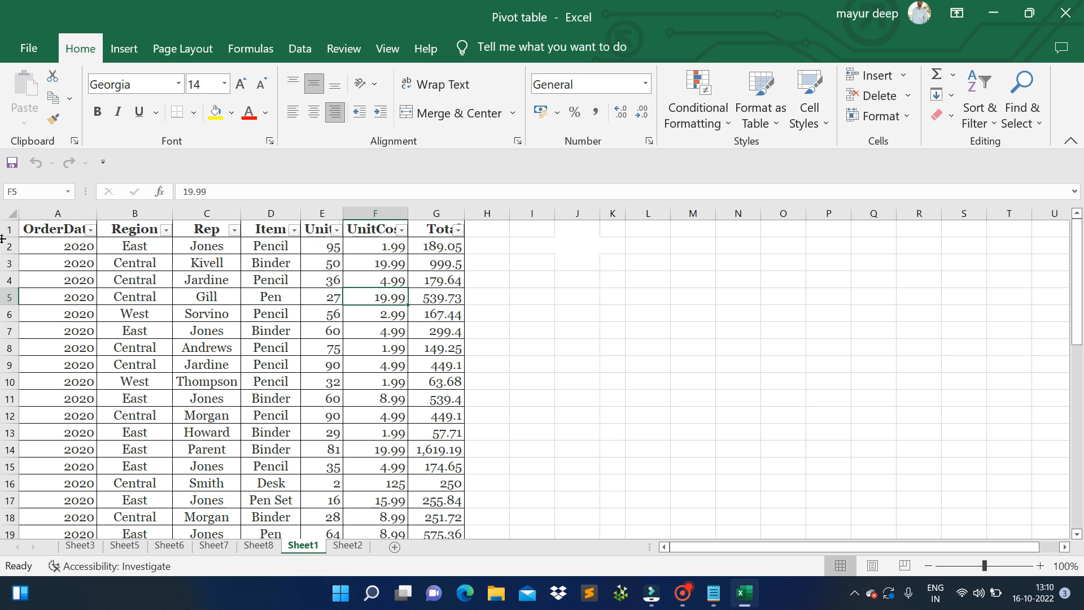
pyautogui.click(13, 214)
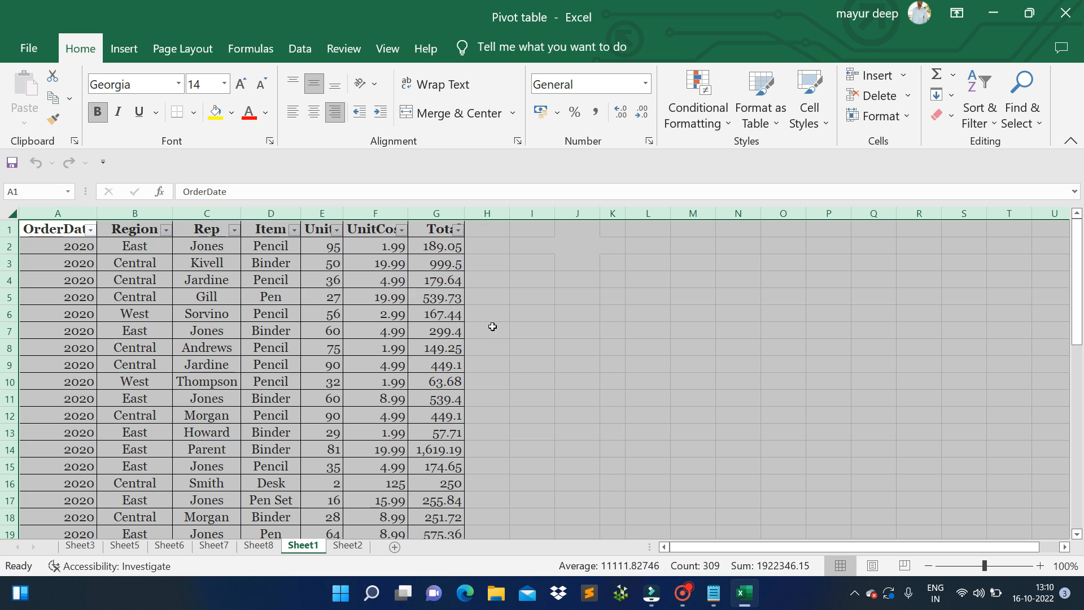
pyautogui.click(412, 280)
pyautogui.scroll(-9, 398, 314)
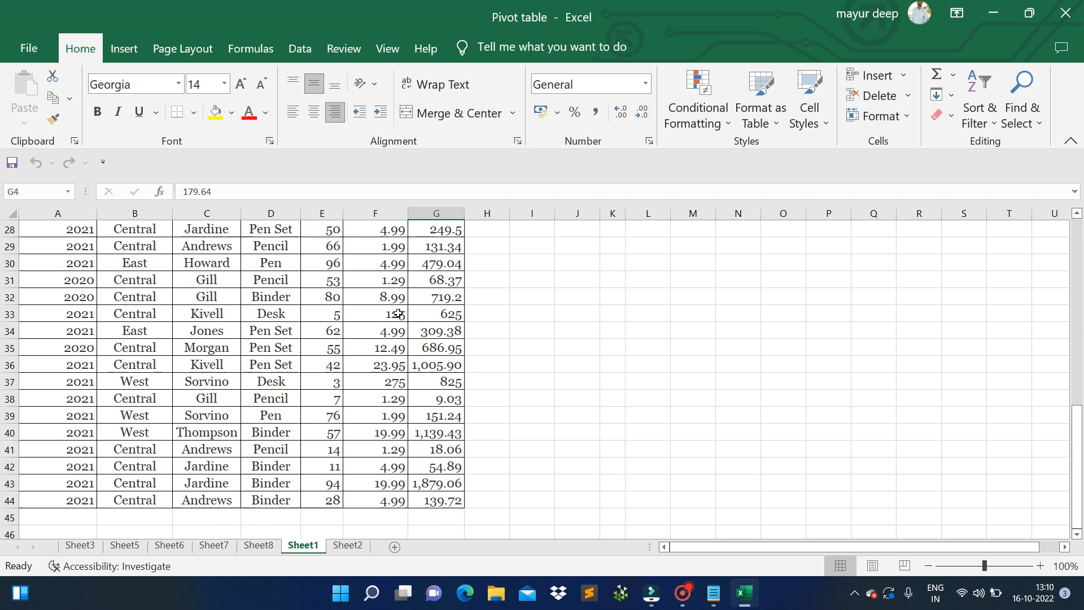
pyautogui.scroll(9, 398, 314)
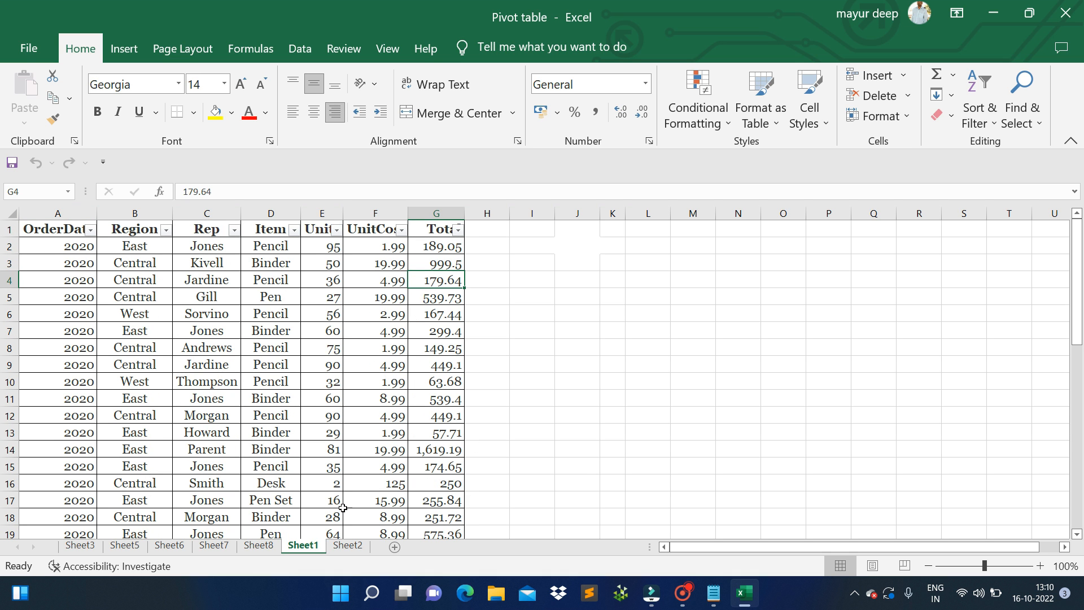
# Look through the workbook's other sheets and read the list of questions on Sheet2
pyautogui.click(258, 546)
pyautogui.click(226, 546)
pyautogui.click(169, 546)
pyautogui.click(125, 546)
pyautogui.click(80, 546)
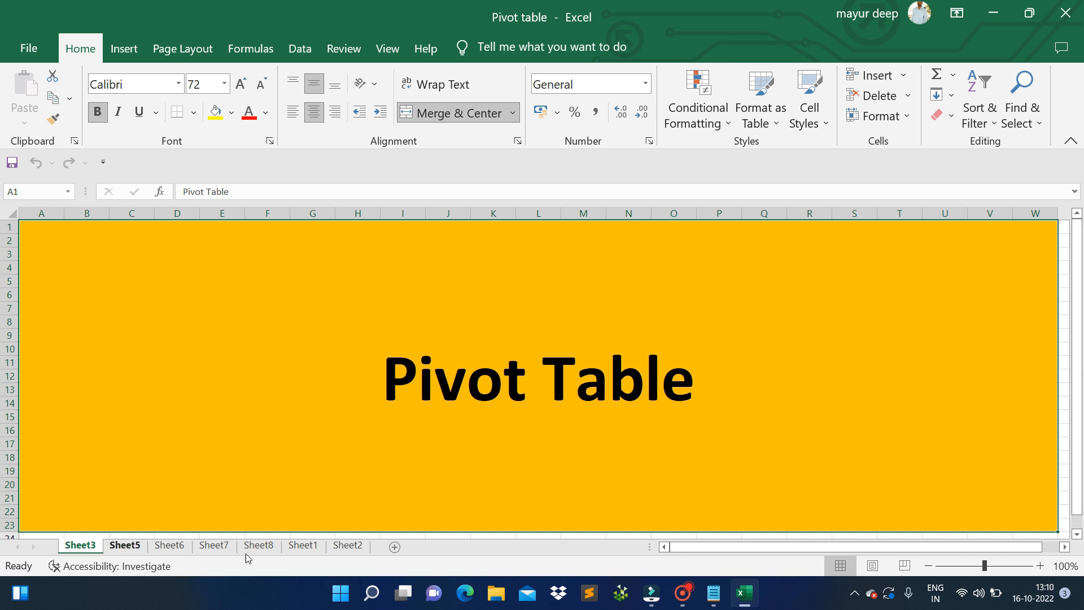
pyautogui.click(347, 546)
pyautogui.click(224, 306)
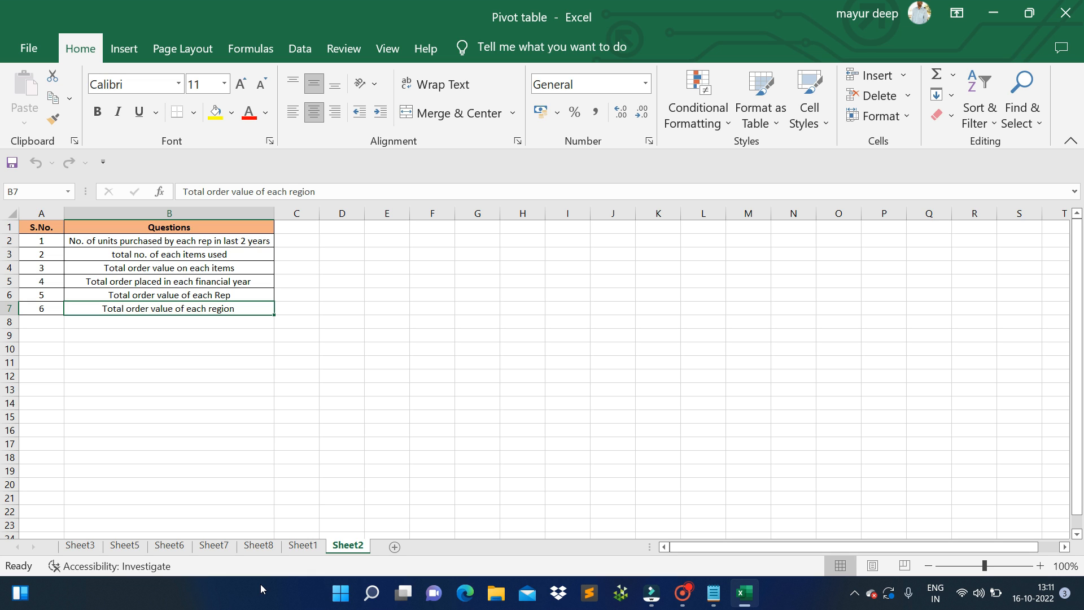
# Review the OrderDate, Region, Rep and Item columns of the source data on Sheet1
pyautogui.click(303, 545)
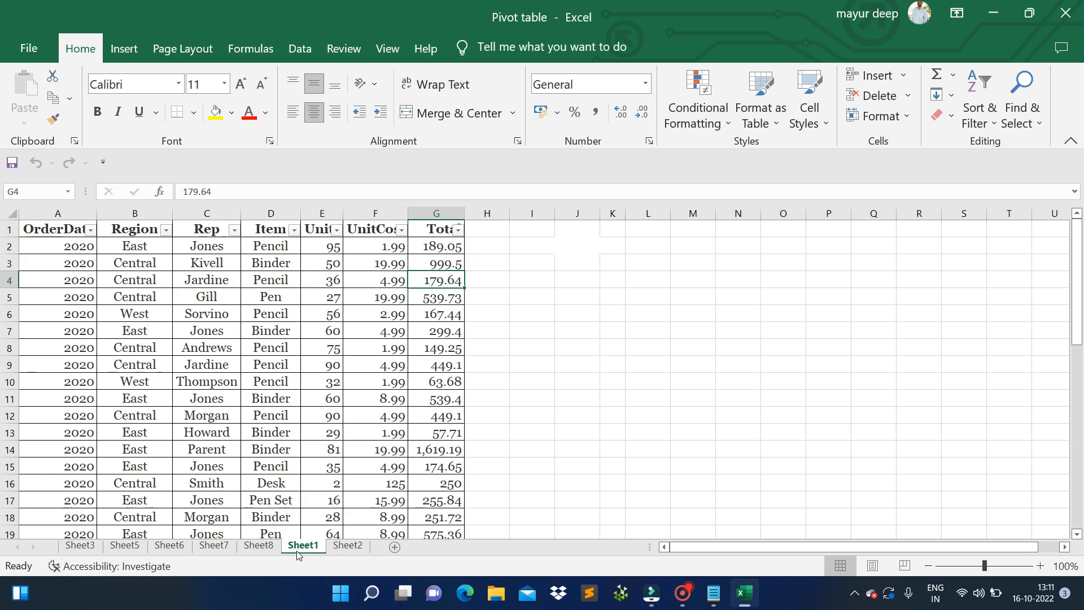
pyautogui.click(11, 213)
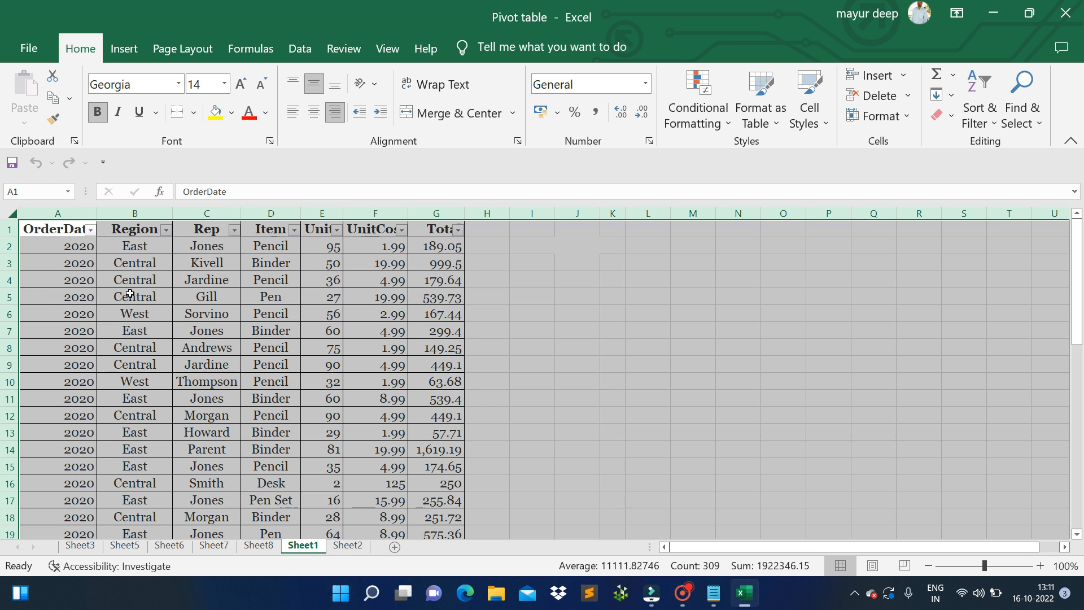
pyautogui.click(130, 296)
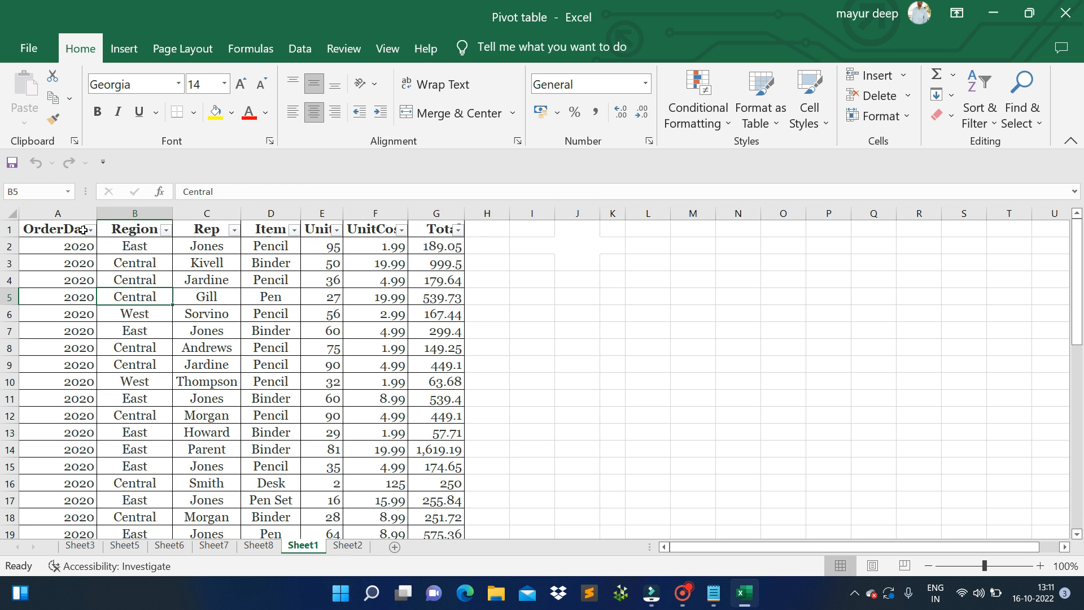
pyautogui.click(39, 226)
pyautogui.click(85, 212)
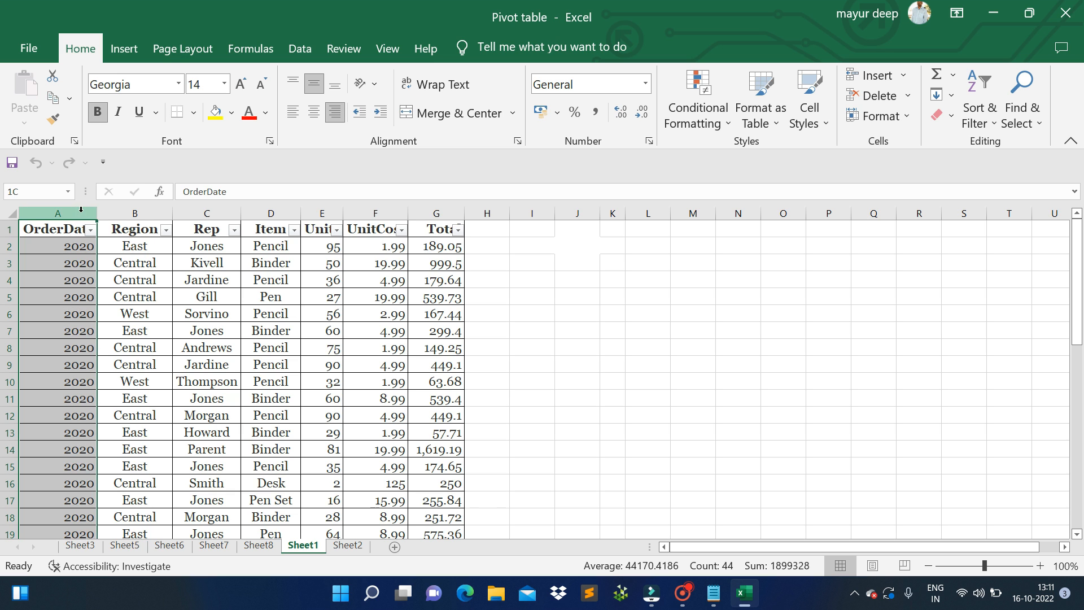
pyautogui.click(151, 211)
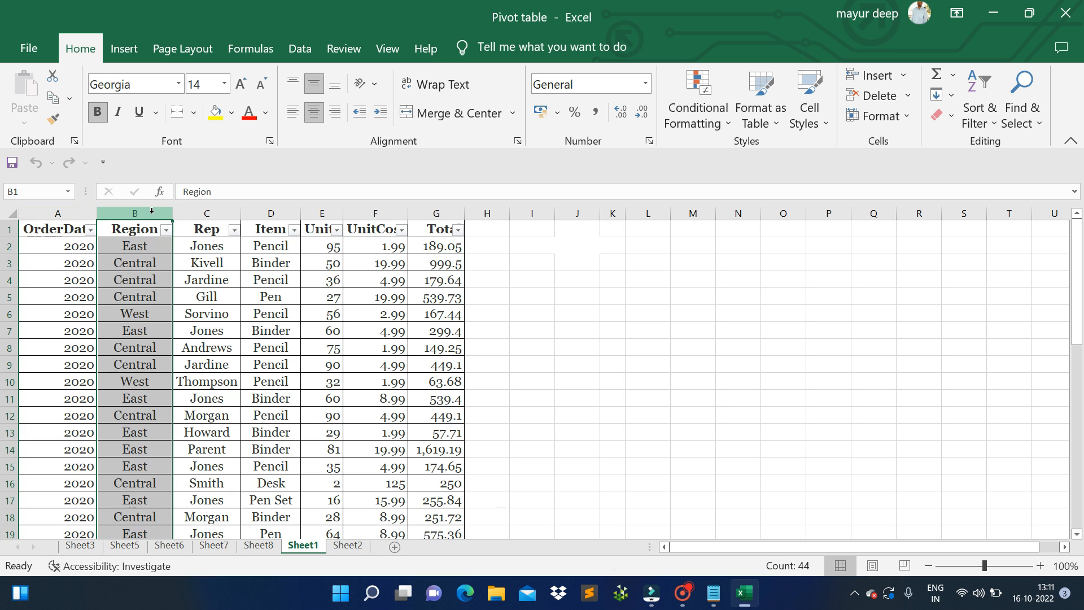
pyautogui.click(191, 213)
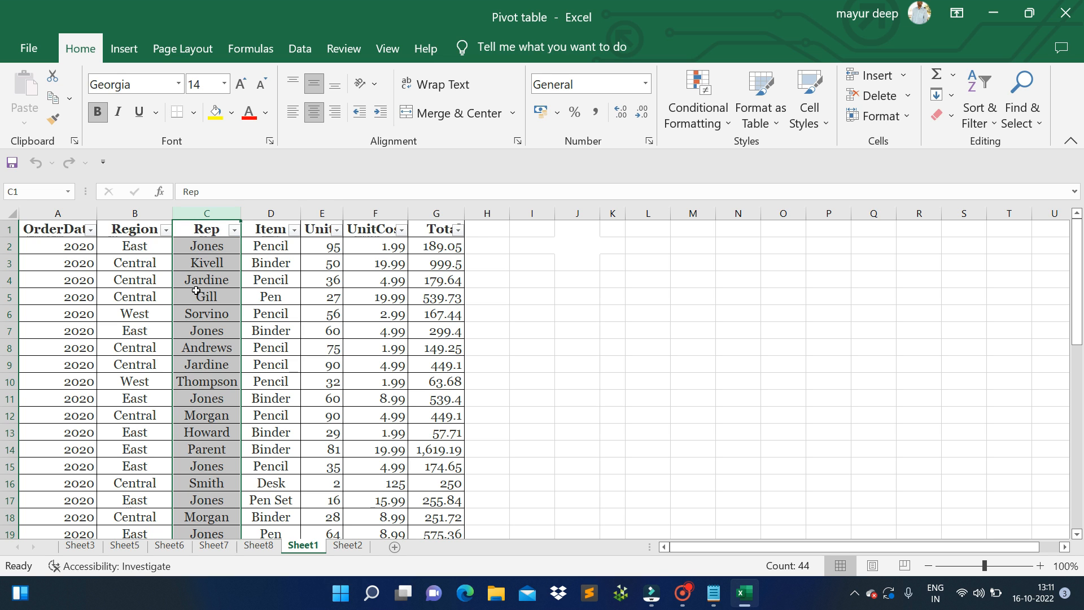
pyautogui.click(274, 215)
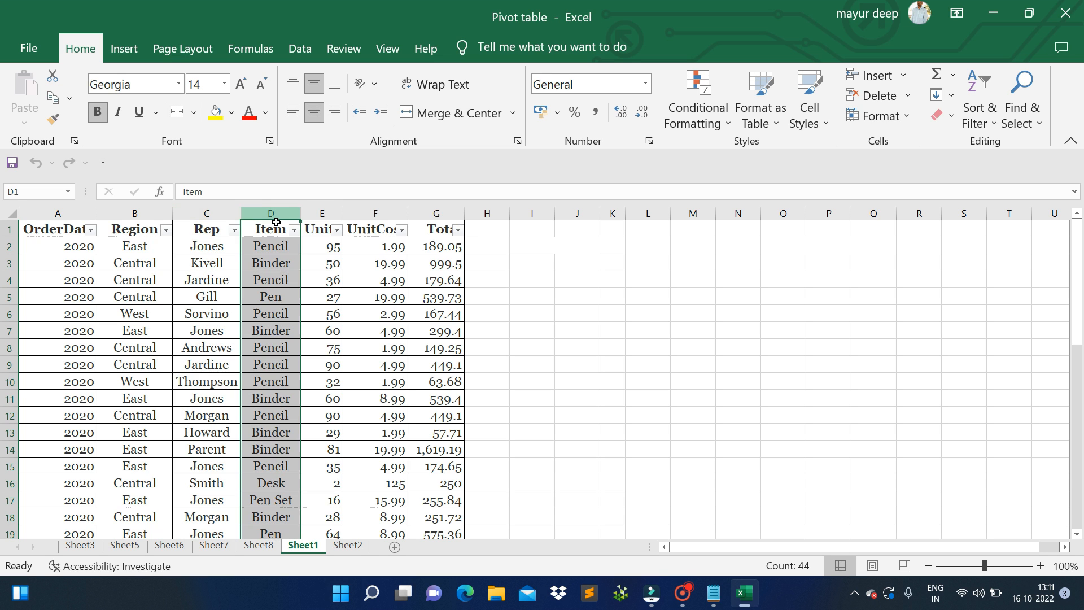
# Examine the first order record's rep, item, units, unit cost, total and order date on Sheet1
pyautogui.click(184, 249)
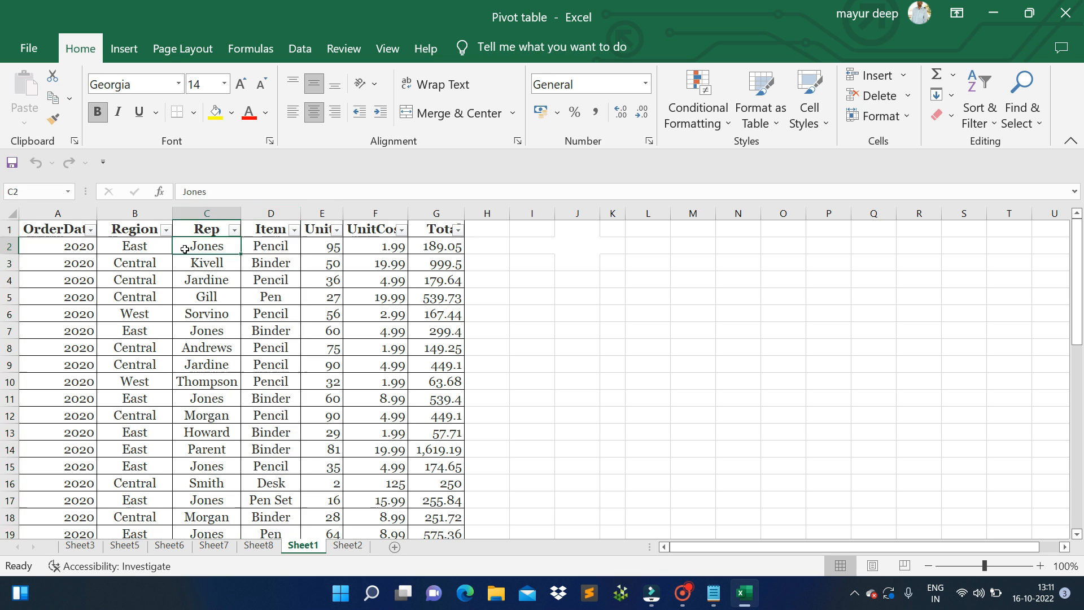
pyautogui.click(268, 246)
pyautogui.click(325, 244)
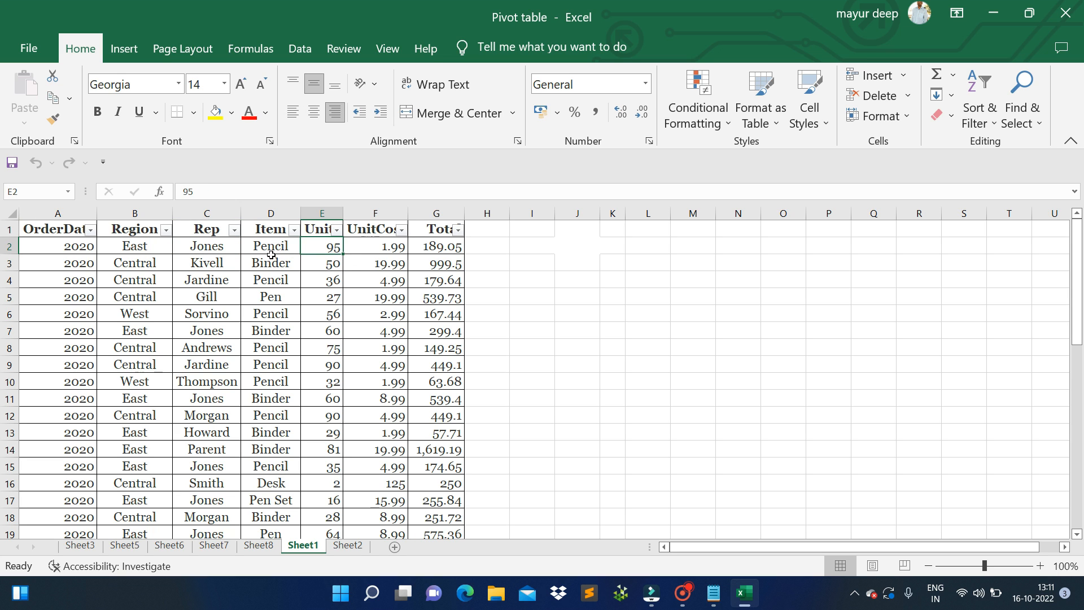
pyautogui.click(378, 251)
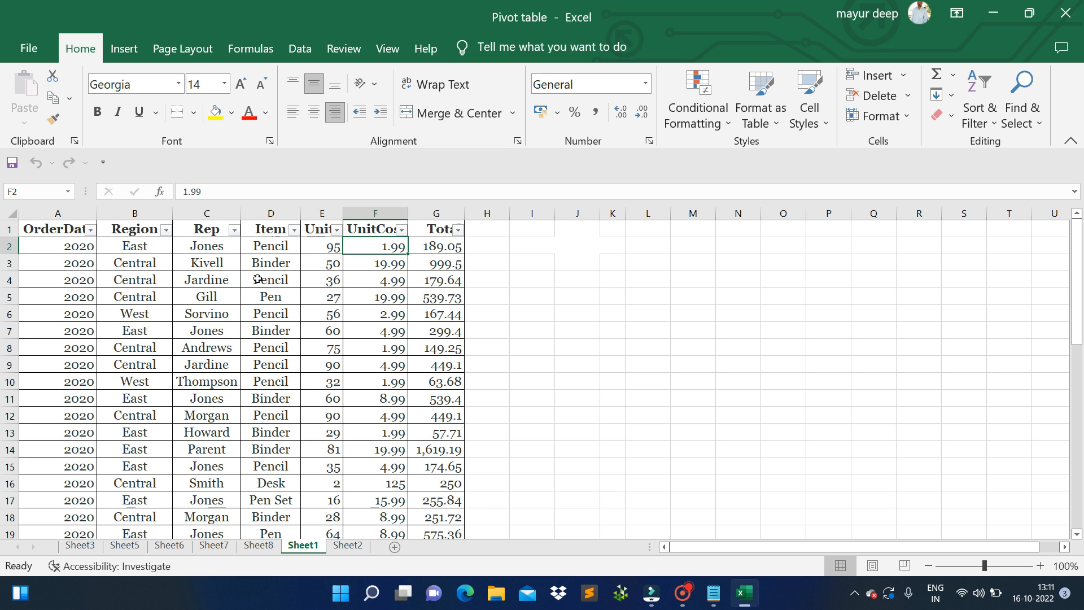
pyautogui.click(316, 251)
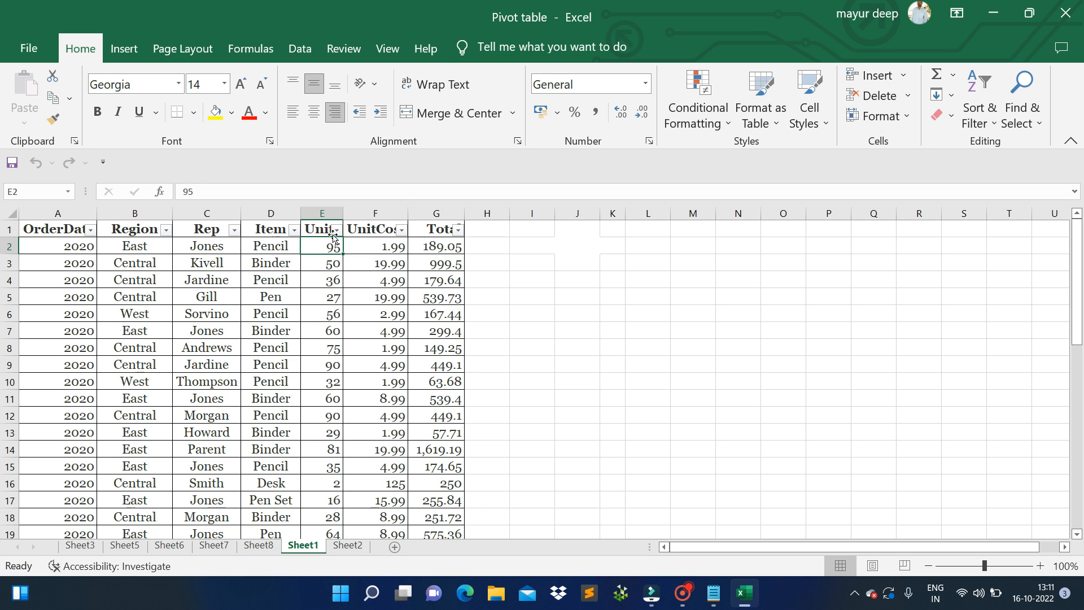
pyautogui.click(262, 244)
pyautogui.click(431, 253)
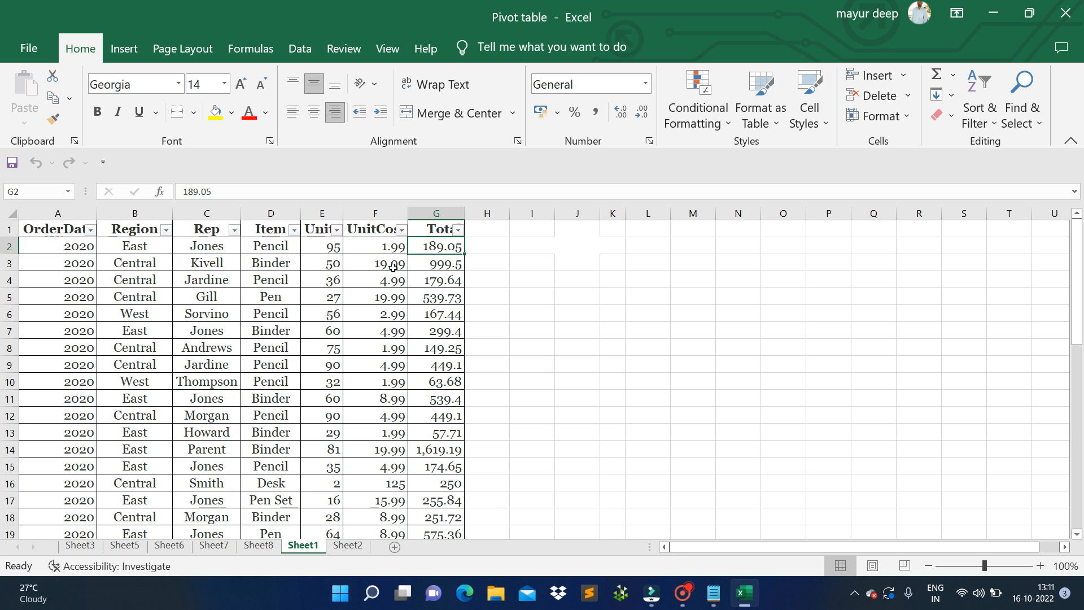
pyautogui.click(201, 260)
pyautogui.click(431, 250)
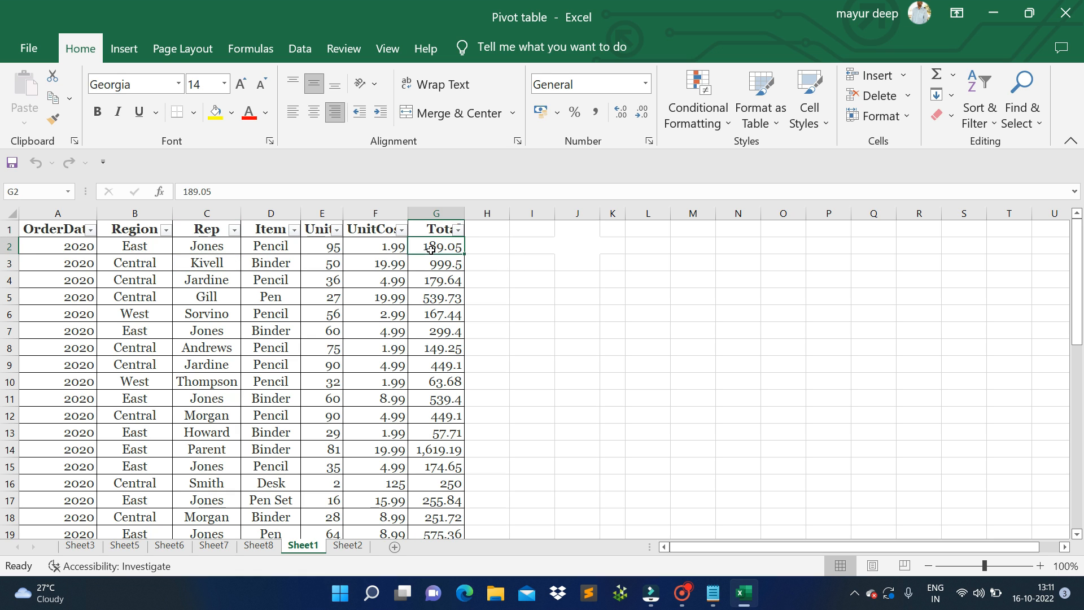
pyautogui.click(28, 245)
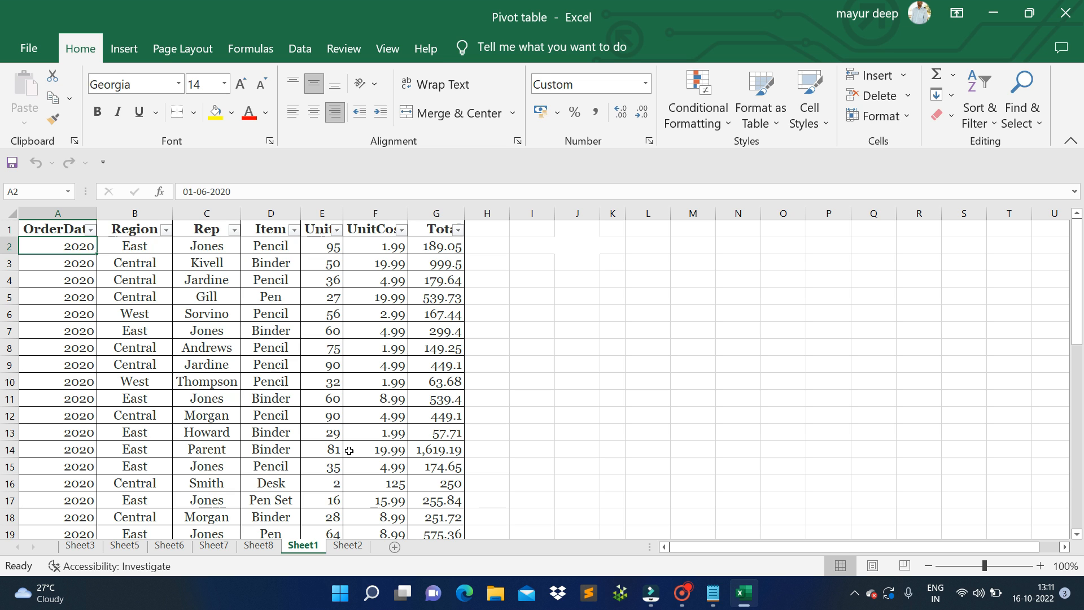
# Check the Sheet2 questions against Sheet1's Rep, Units and OrderDate columns, examining the order years throughout the data
pyautogui.click(349, 548)
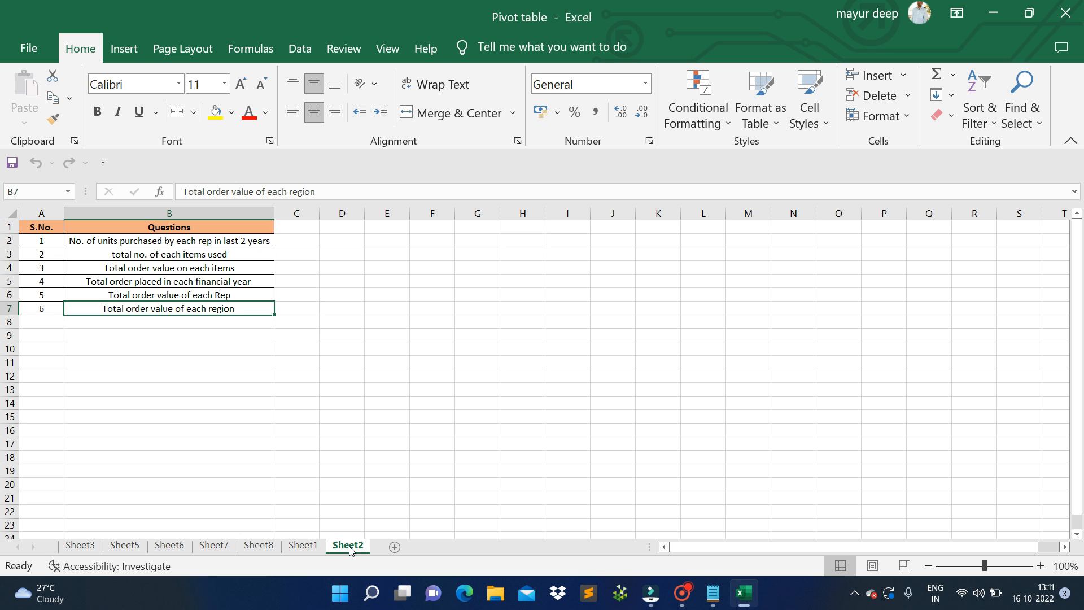
pyautogui.click(303, 545)
pyautogui.click(221, 213)
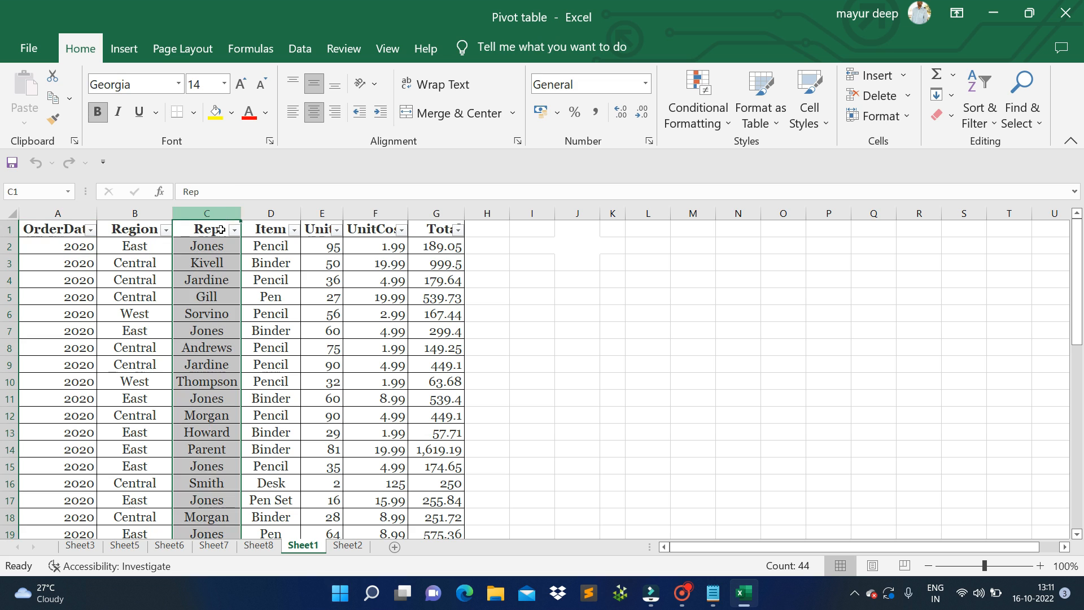
pyautogui.click(323, 211)
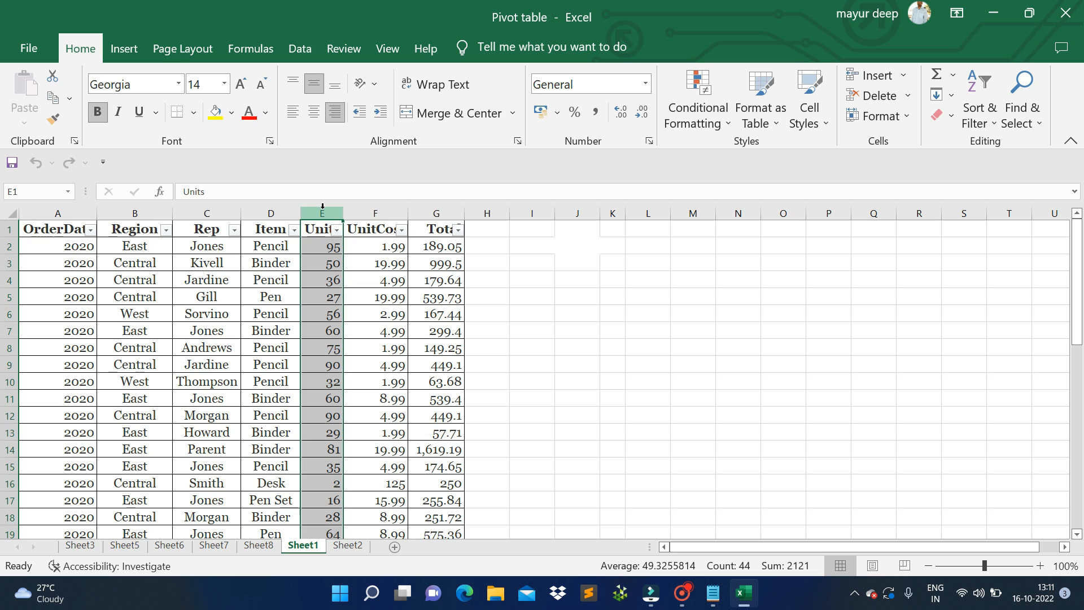
pyautogui.click(207, 250)
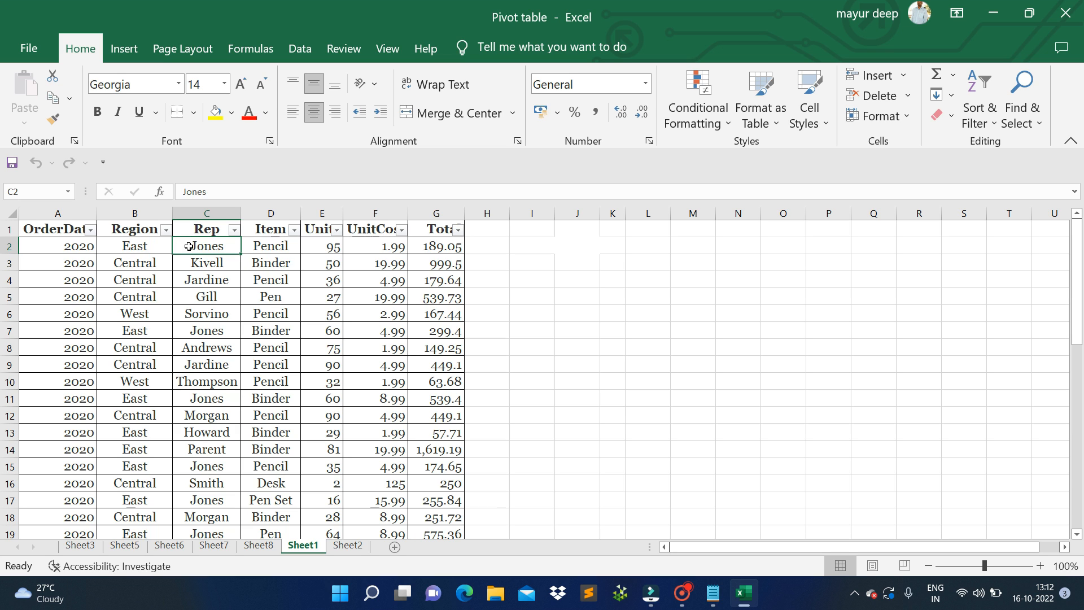
pyautogui.click(77, 248)
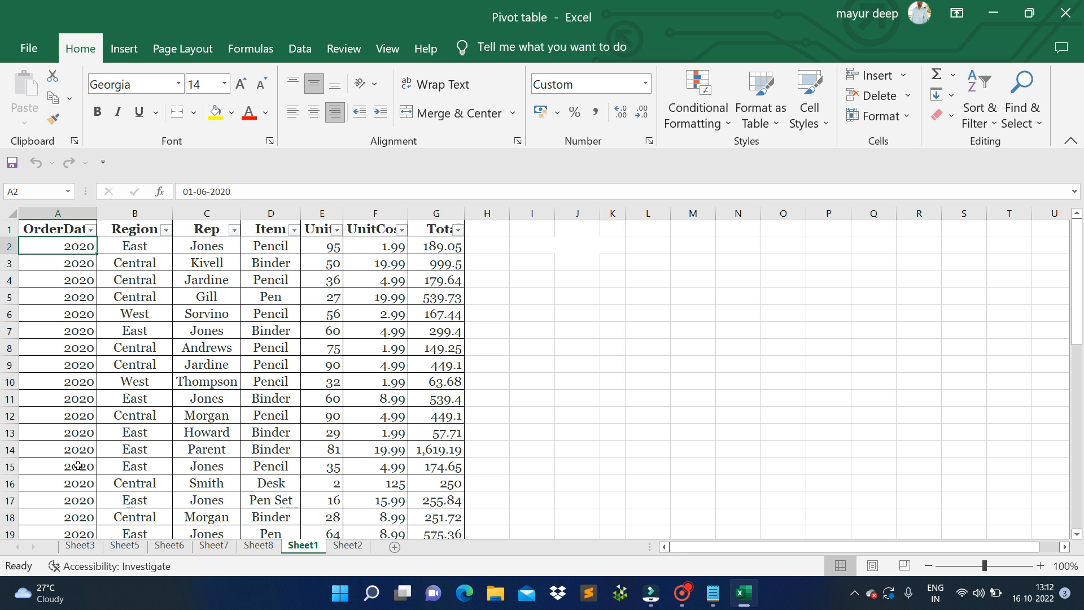
pyautogui.scroll(-13, 74, 259)
pyautogui.scroll(2, 70, 323)
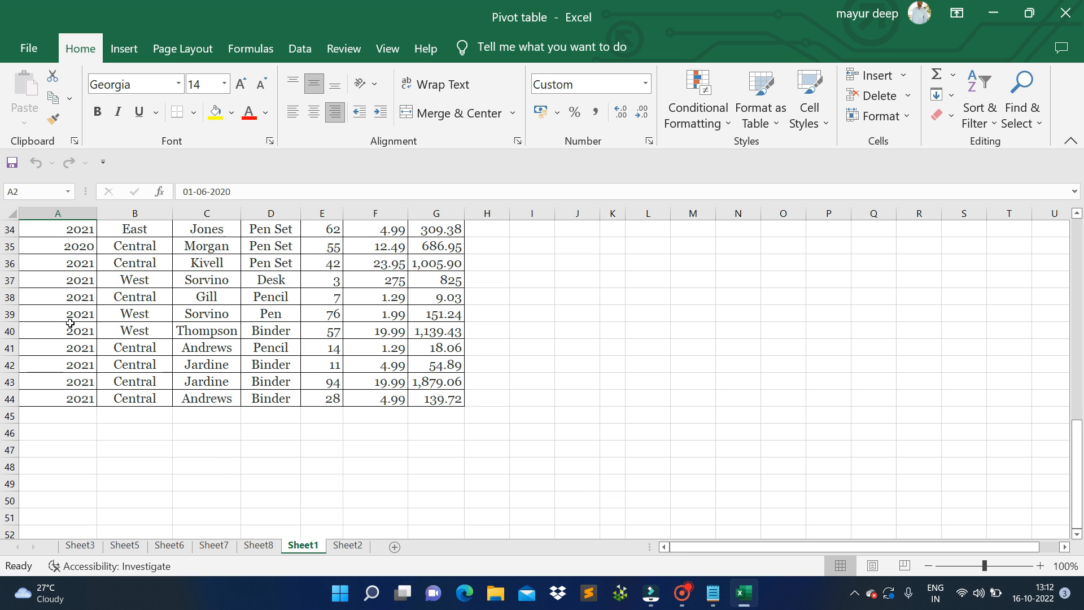
pyautogui.scroll(1, 193, 360)
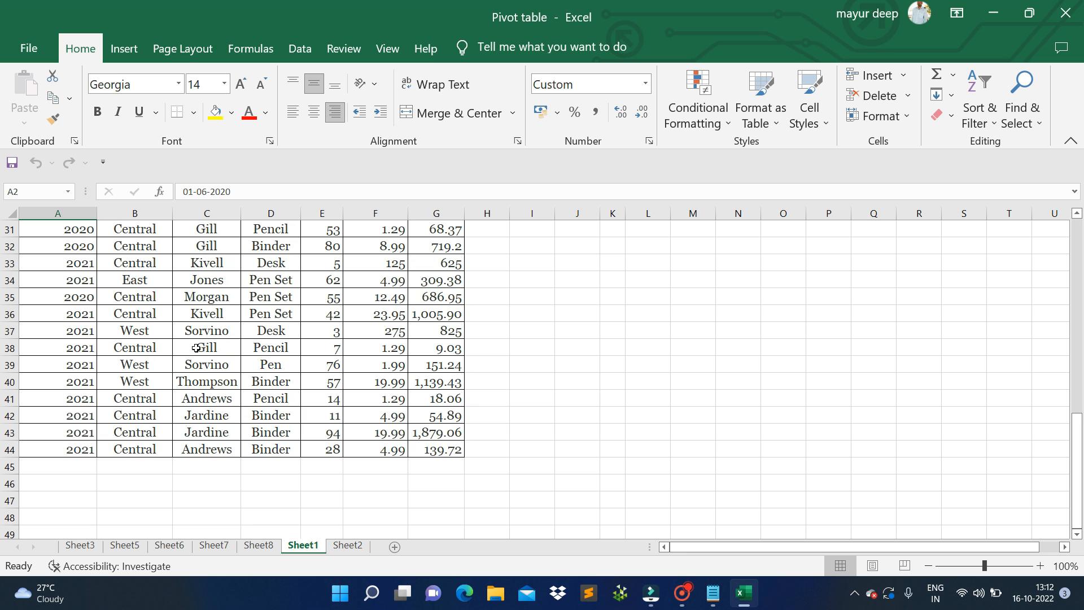
pyautogui.scroll(10, 215, 311)
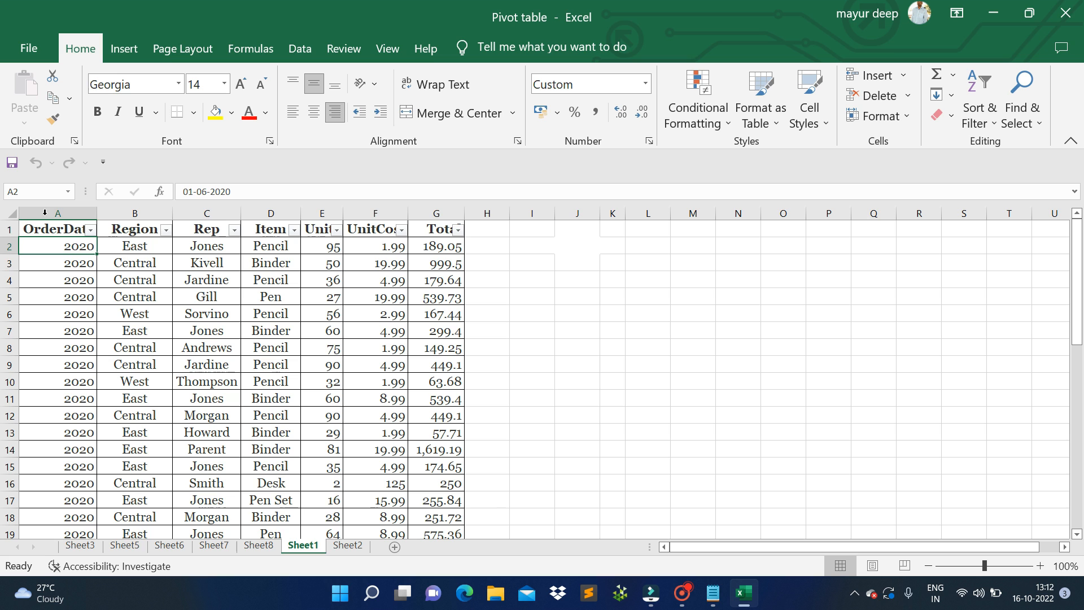
# Create a PivotTable from the whole of Sheet1's data in columns A to G, placed on a new worksheet
pyautogui.click(15, 211)
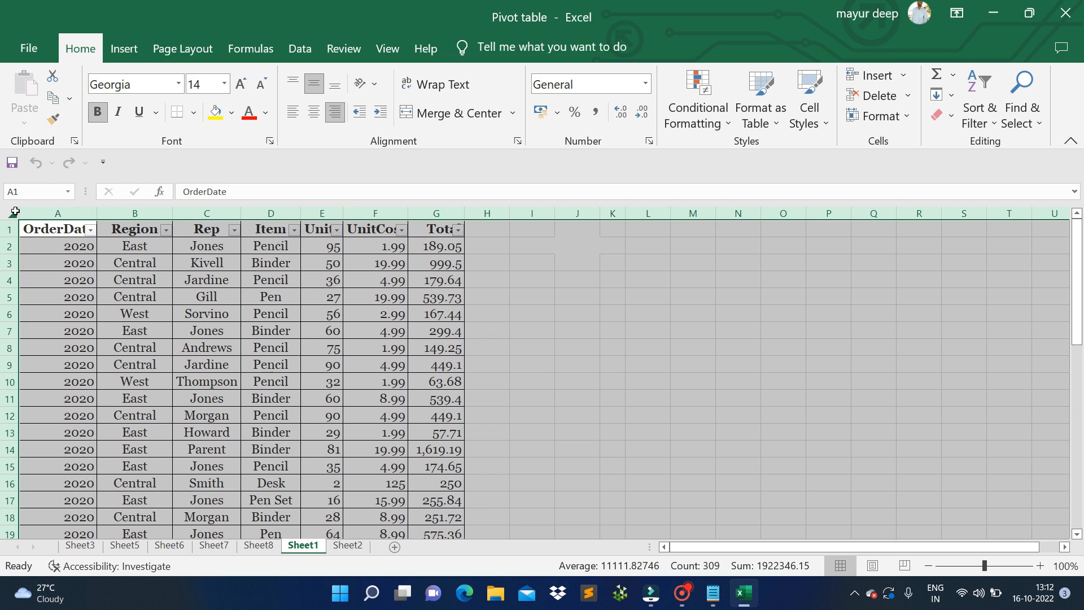
pyautogui.click(129, 49)
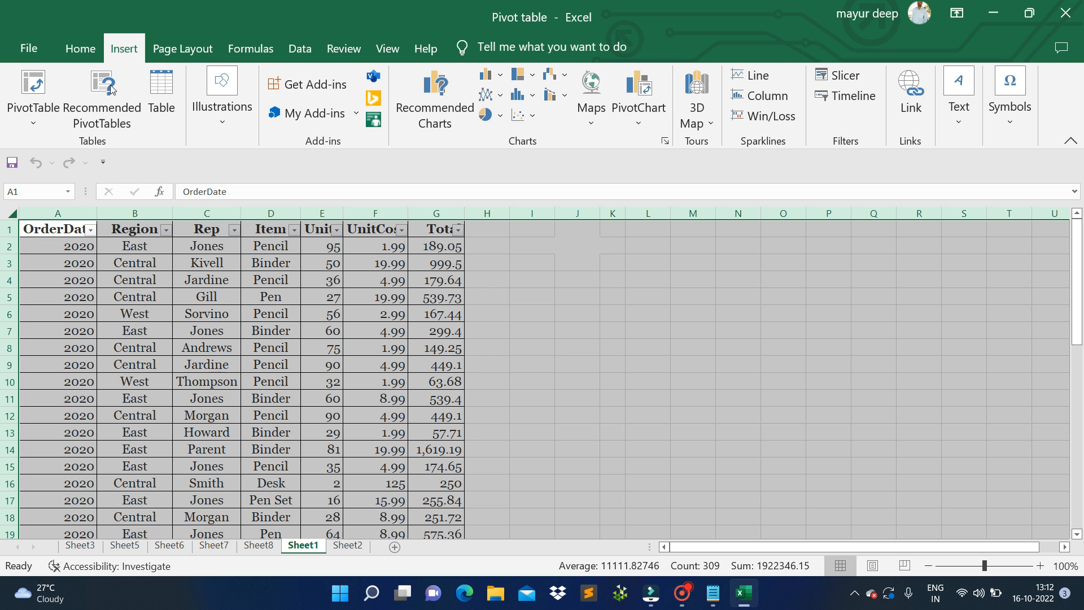
pyautogui.click(28, 93)
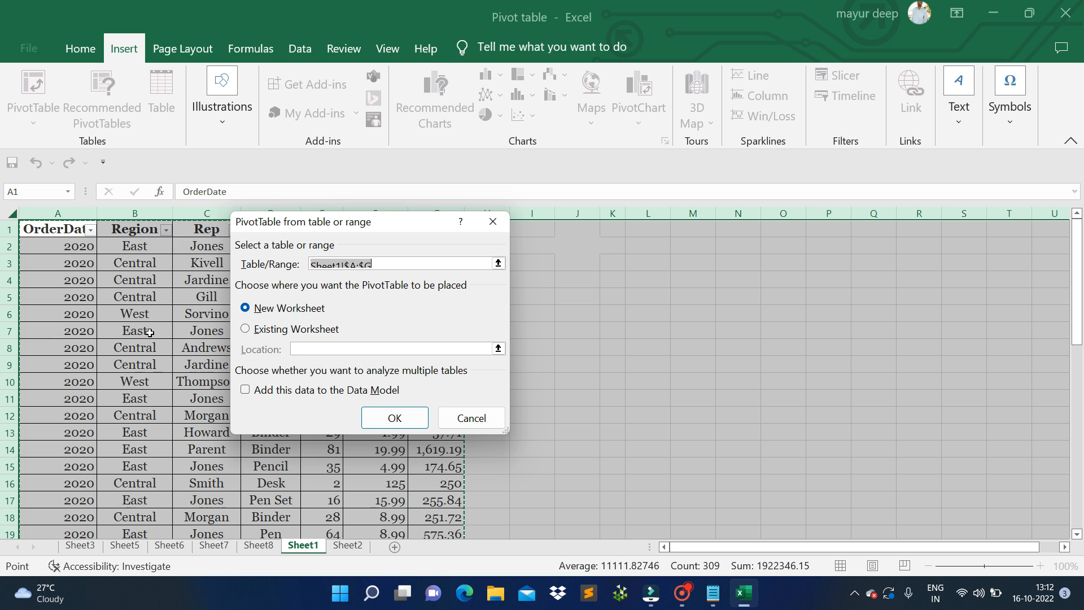
pyautogui.click(246, 329)
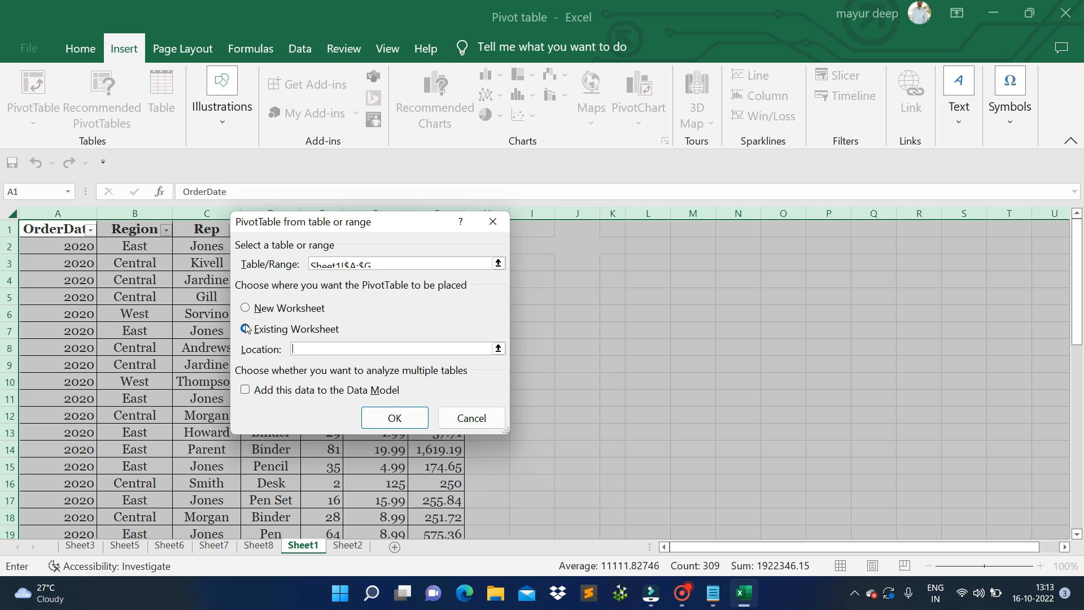
pyautogui.click(247, 310)
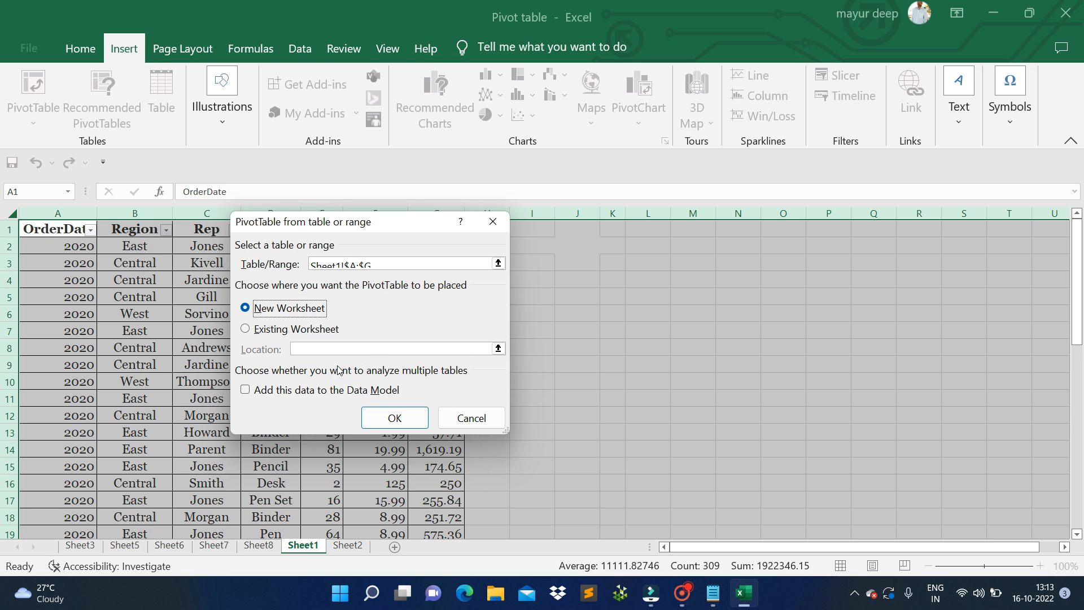
pyautogui.click(422, 416)
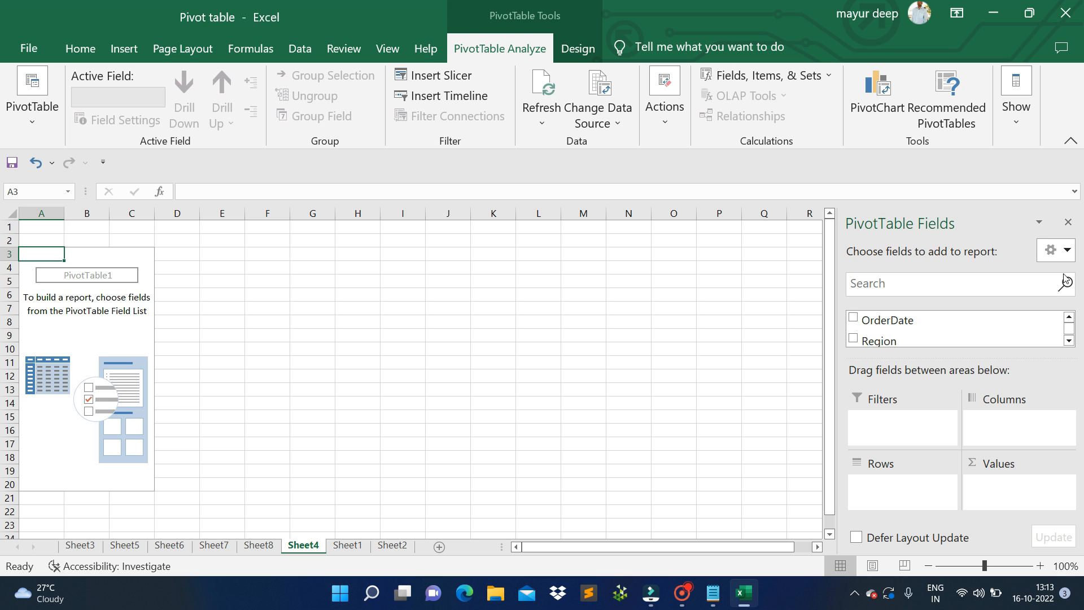
# Look through all available fields in the new PivotTable's field list, from OrderDate to Total
pyautogui.click(1069, 341)
pyautogui.click(1069, 341)
pyautogui.click(1069, 340)
pyautogui.click(1069, 318)
pyautogui.click(1068, 317)
pyautogui.click(1069, 318)
pyautogui.click(1069, 341)
pyautogui.click(1070, 342)
pyautogui.click(1069, 342)
pyautogui.click(1069, 342)
pyautogui.click(1069, 342)
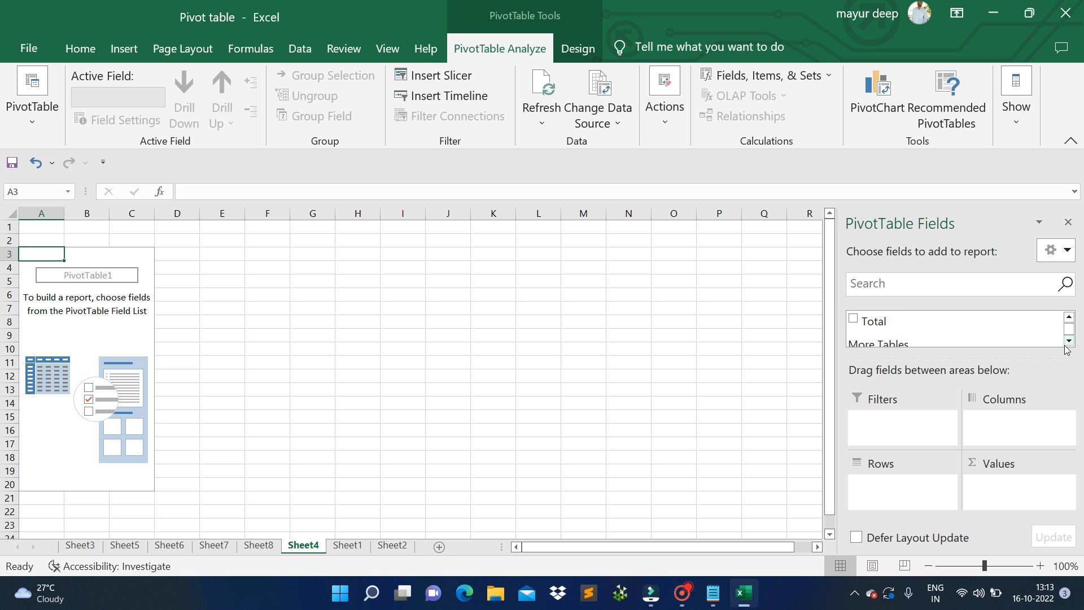
# Reread the first question on Sheet2 about units purchased by each rep, and return to the empty PivotTable on Sheet4
pyautogui.click(363, 547)
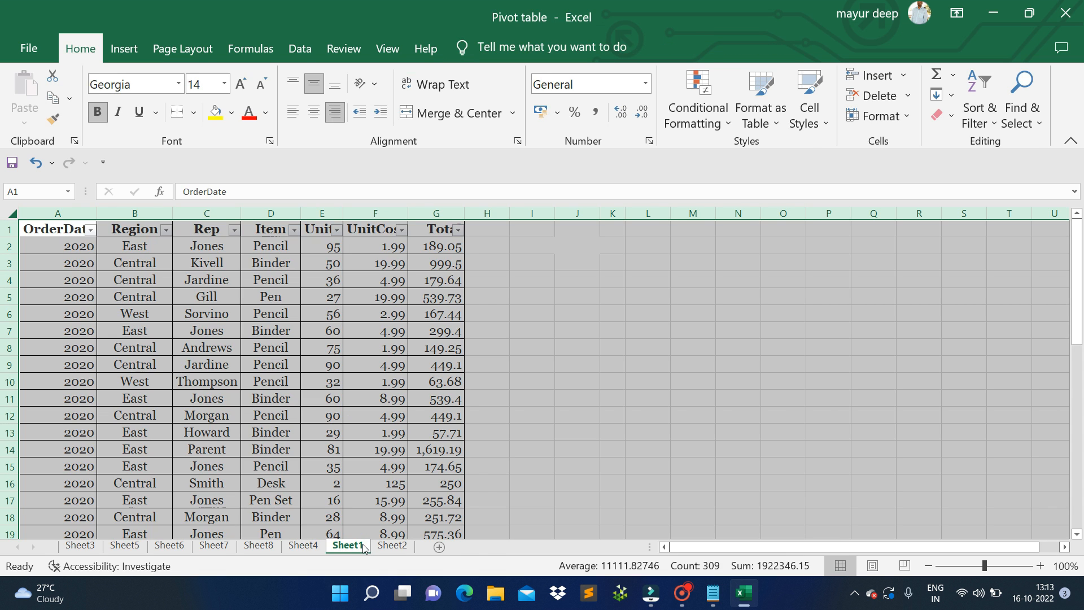
pyautogui.click(393, 546)
pyautogui.click(142, 242)
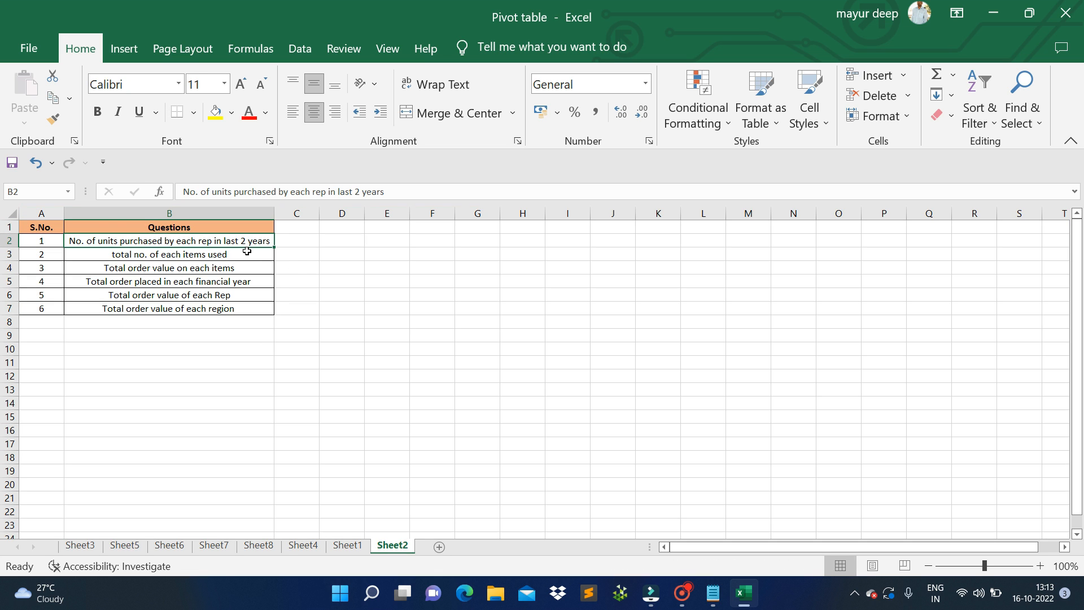
pyautogui.click(348, 545)
pyautogui.click(303, 545)
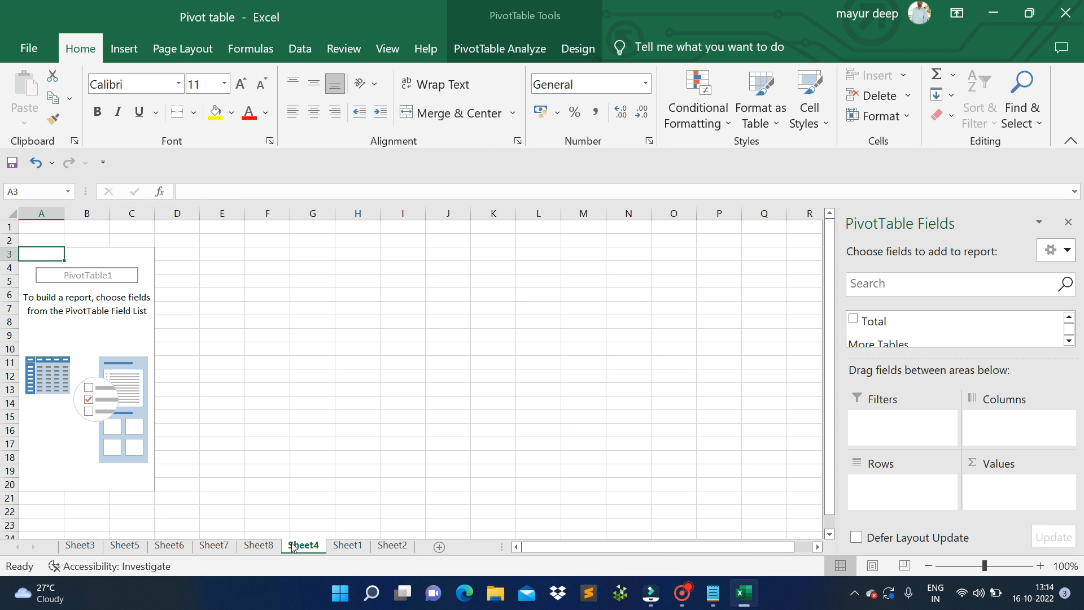
# Add the Rep field to the PivotTable's rows and check the resulting list of row labels
pyautogui.click(1069, 318)
pyautogui.click(1069, 317)
pyautogui.click(1069, 317)
pyautogui.click(1068, 318)
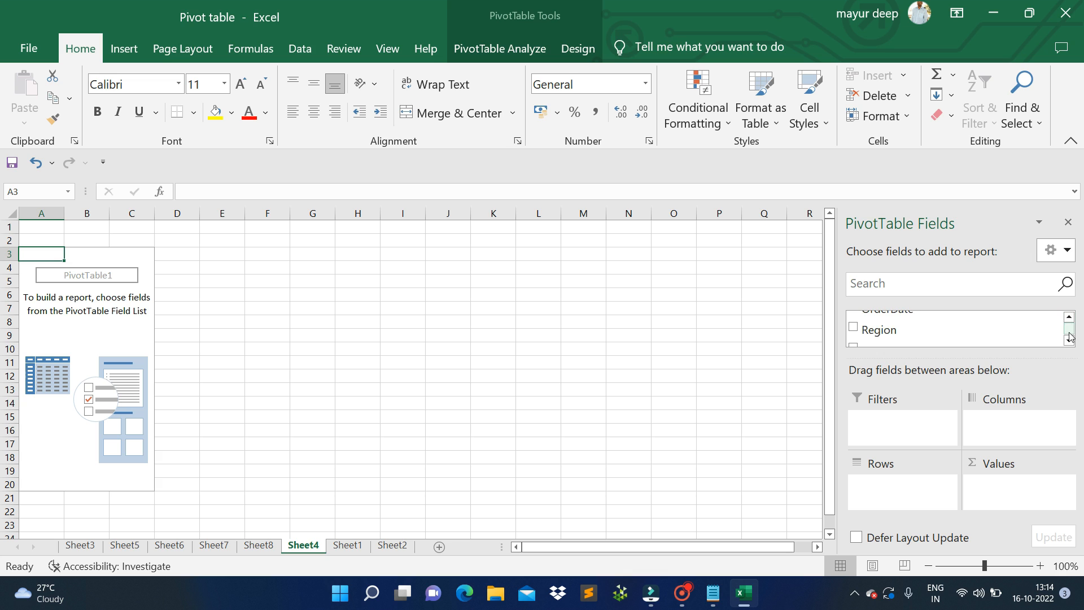
pyautogui.click(1069, 340)
pyautogui.click(1068, 340)
pyautogui.moveTo(884, 335); pyautogui.dragTo(894, 496)
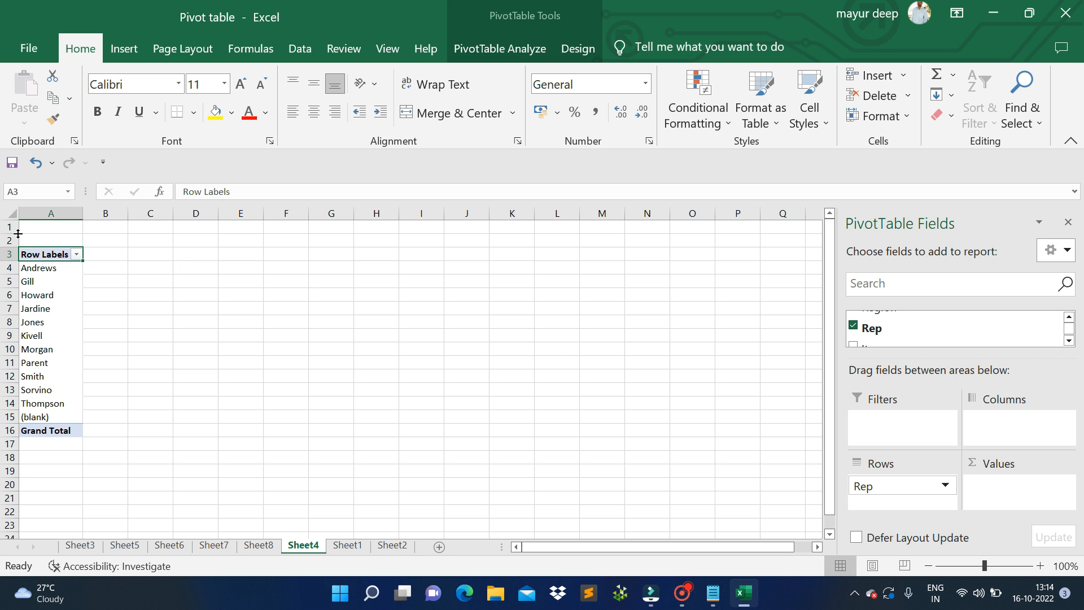
pyautogui.click(51, 213)
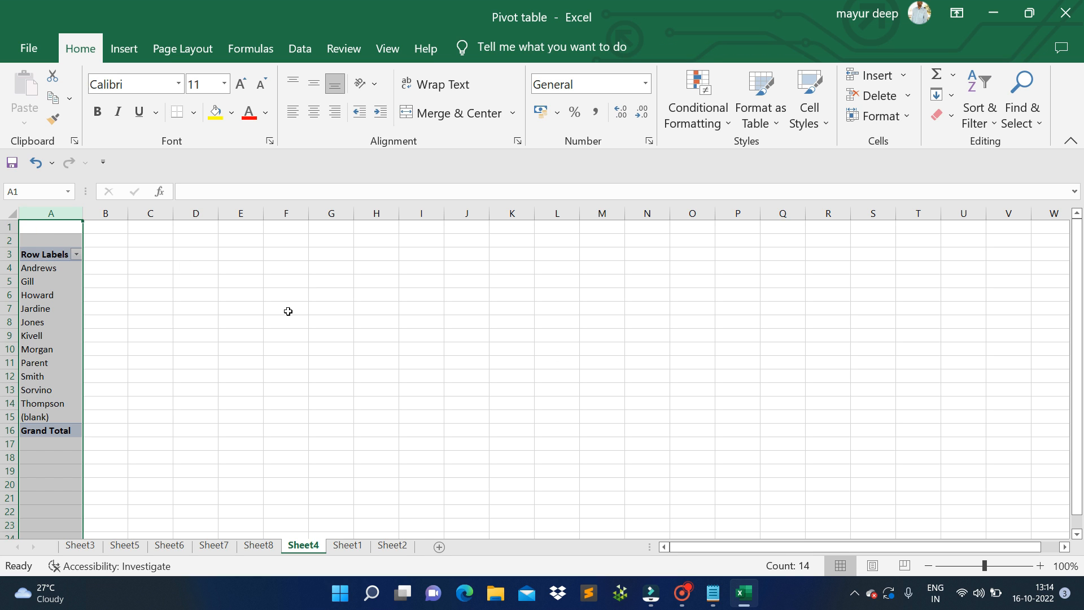
pyautogui.click(186, 338)
pyautogui.click(75, 284)
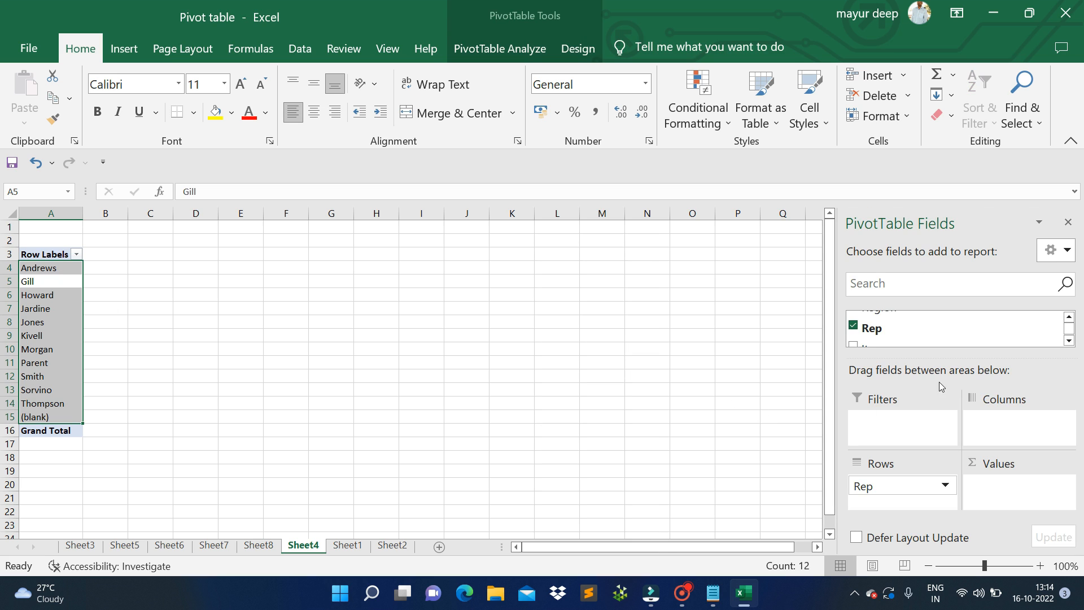
# Add the Units field to the PivotTable's values as Sum of Units
pyautogui.click(1068, 340)
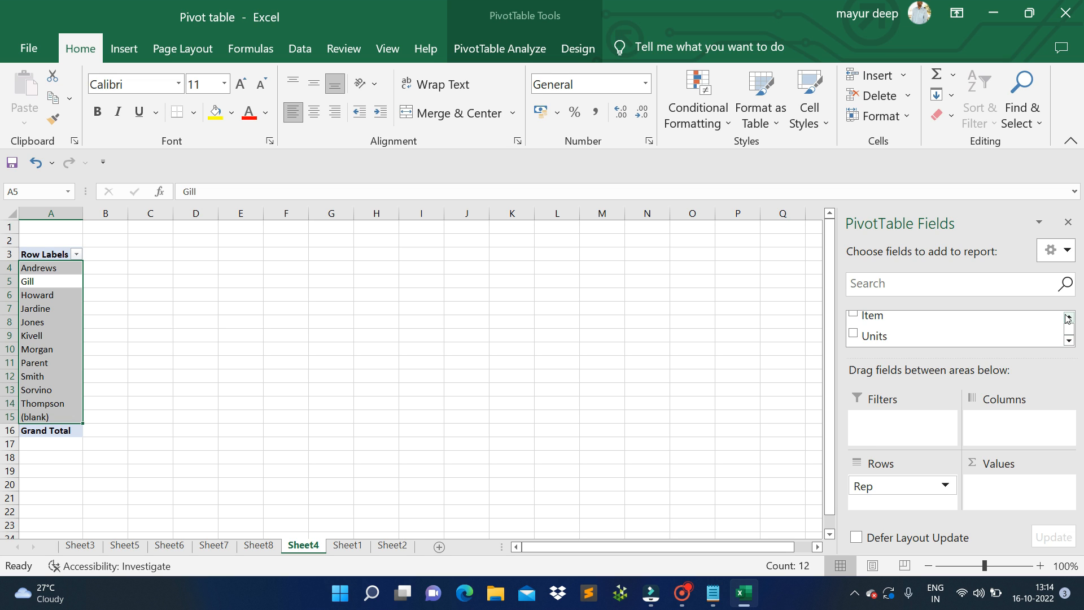
pyautogui.click(1068, 319)
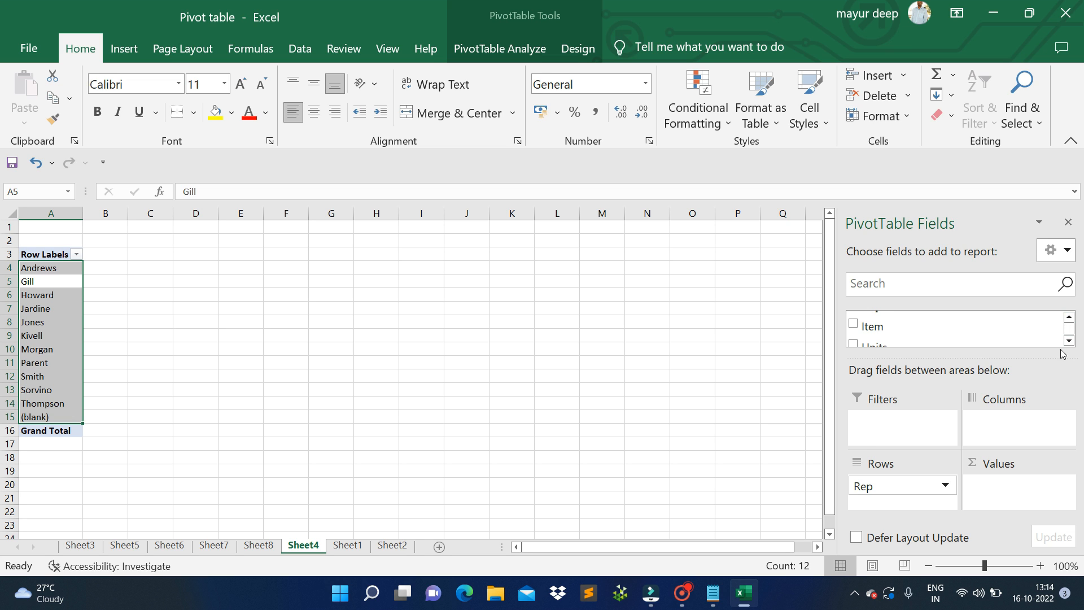
pyautogui.click(1069, 339)
pyautogui.click(1069, 340)
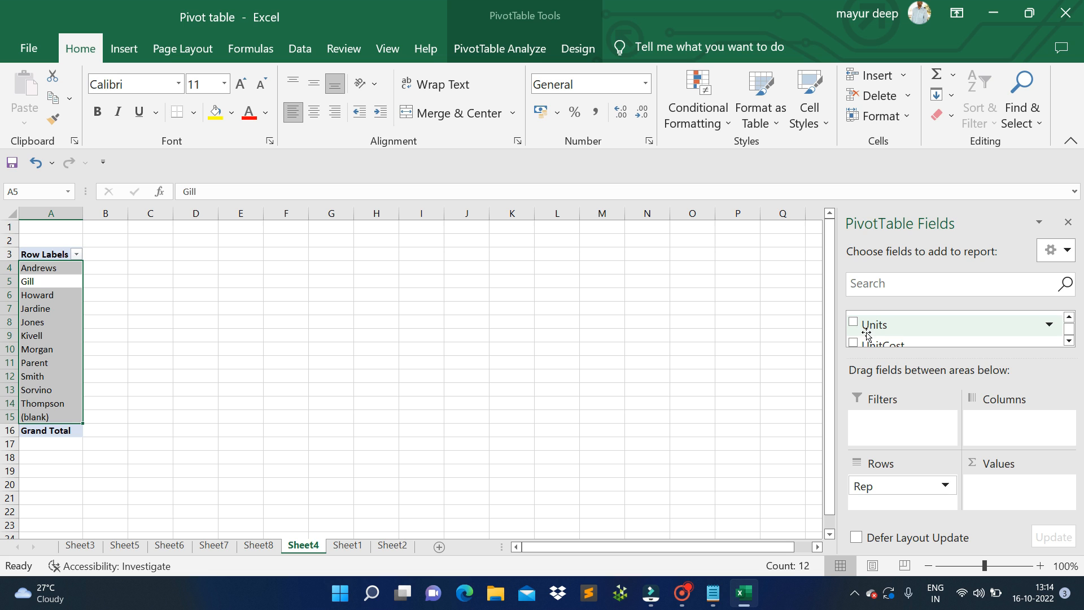
pyautogui.moveTo(868, 333); pyautogui.dragTo(1009, 501)
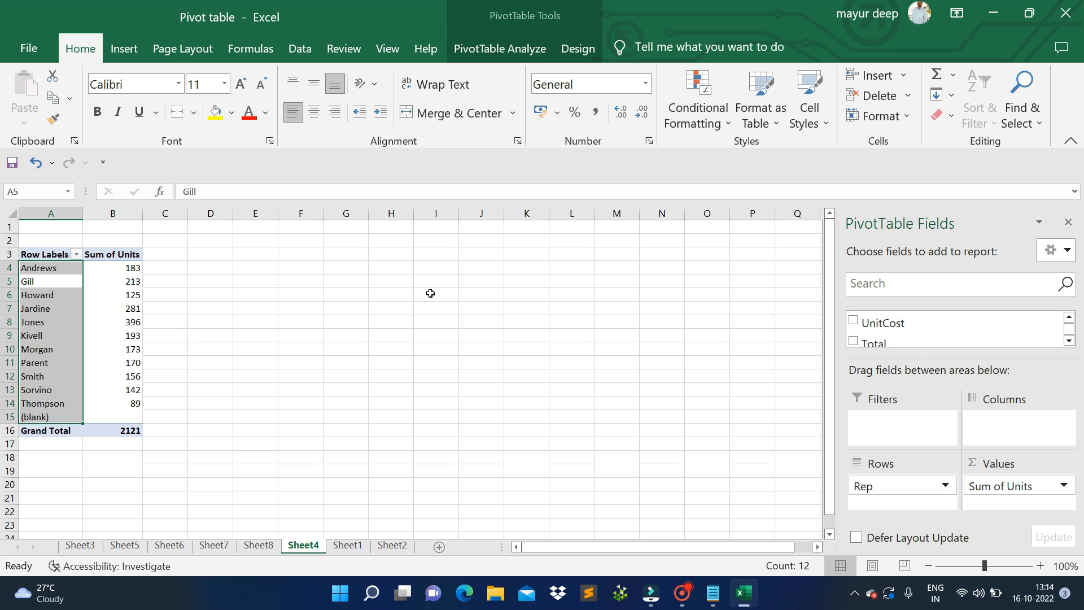
# Examine the Sum of Units column and the unit totals of the first two reps
pyautogui.click(119, 212)
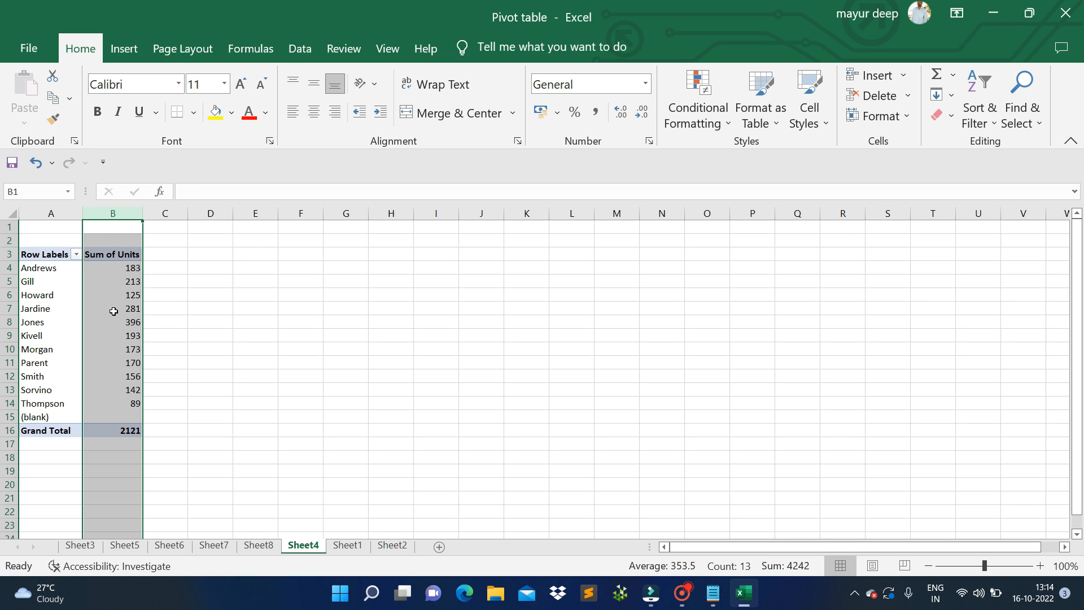
pyautogui.click(103, 254)
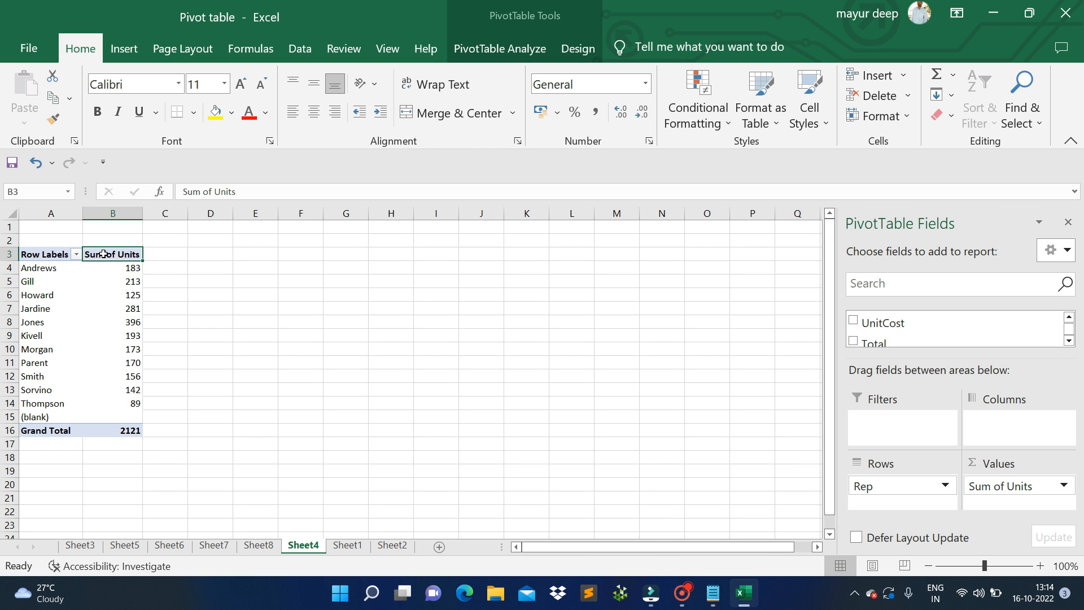
pyautogui.click(72, 270)
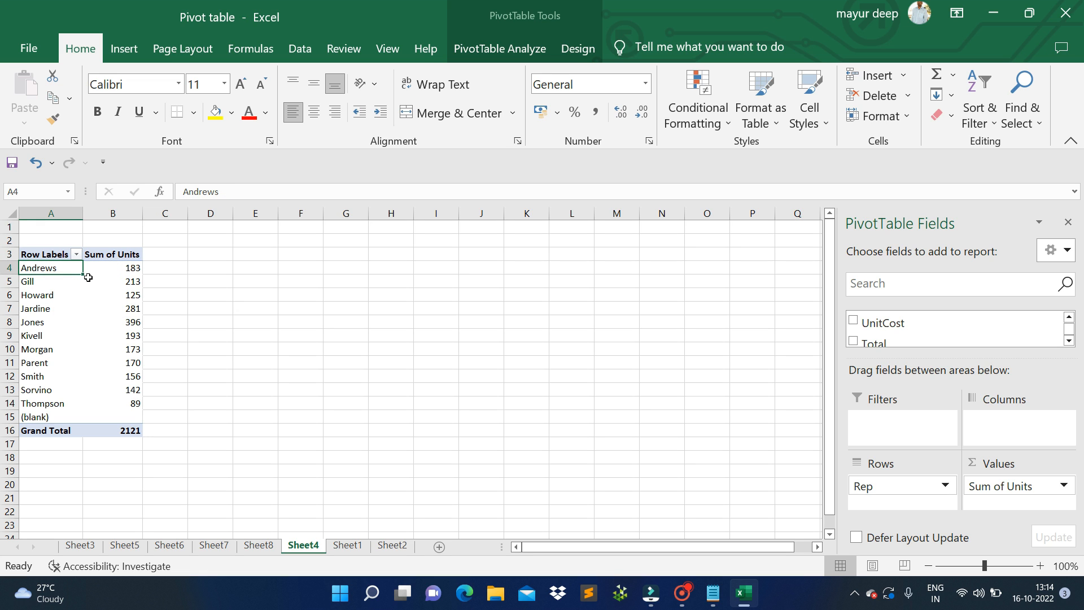
pyautogui.moveTo(94, 273)
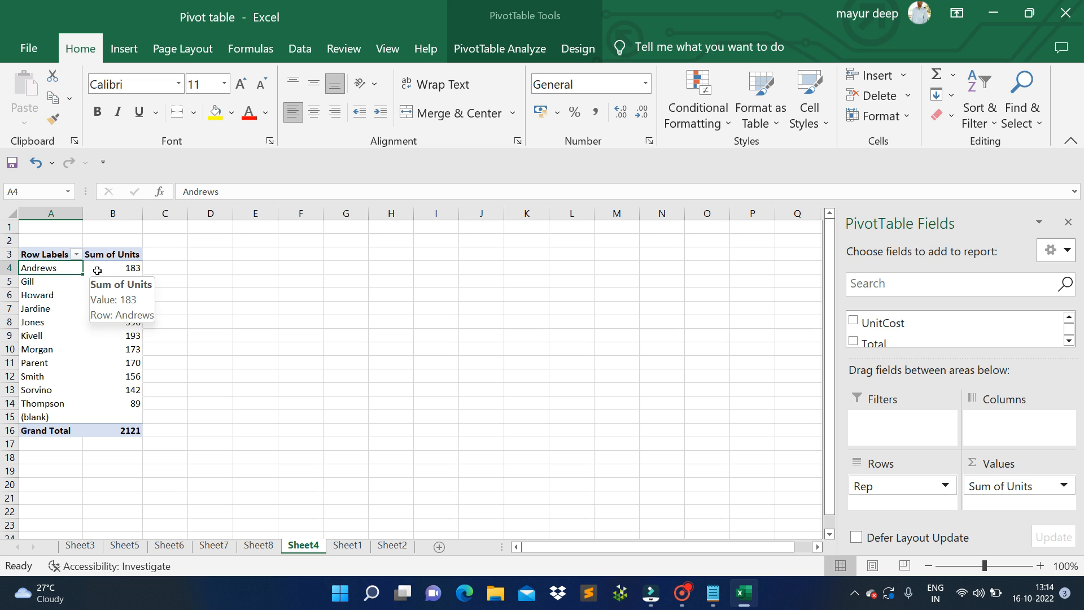
pyautogui.click(79, 283)
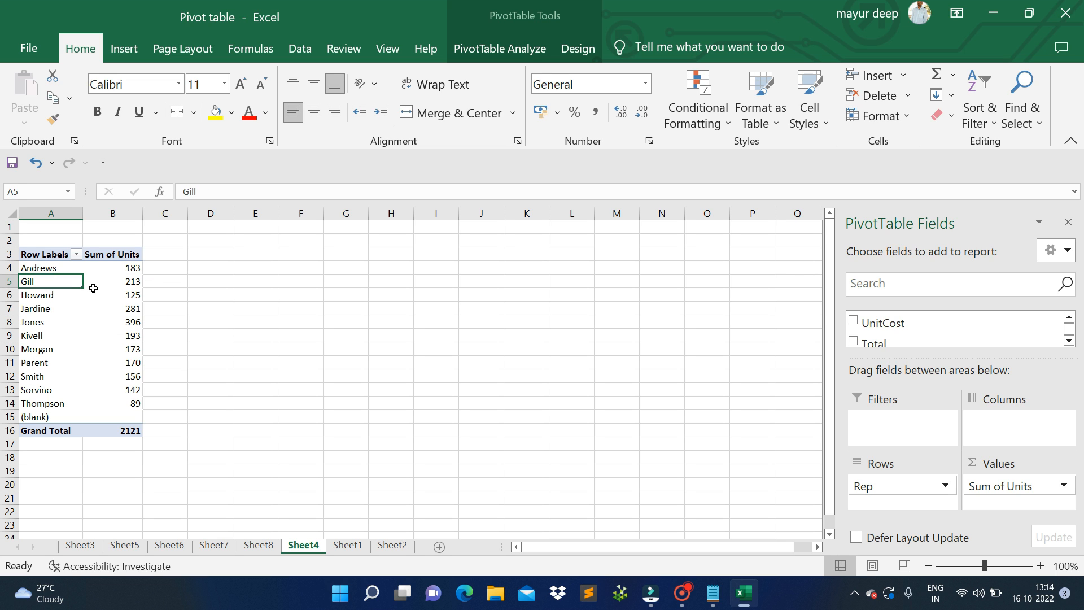
pyautogui.moveTo(104, 287)
# Try Count and Average as the summary calculation in the Units value field settings, and keep Sum
pyautogui.click(1065, 492)
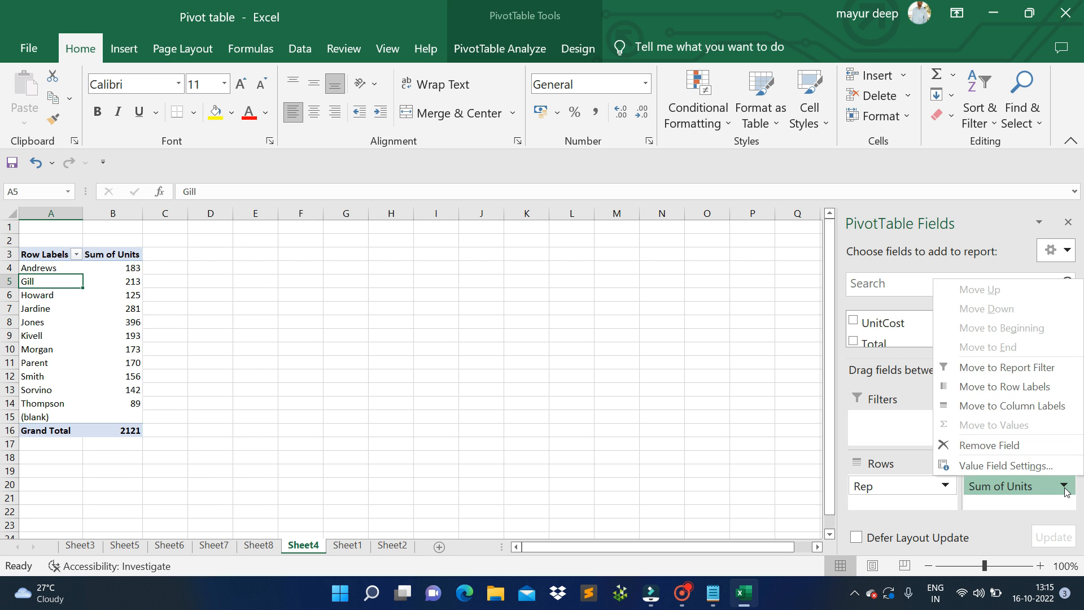
pyautogui.click(1042, 467)
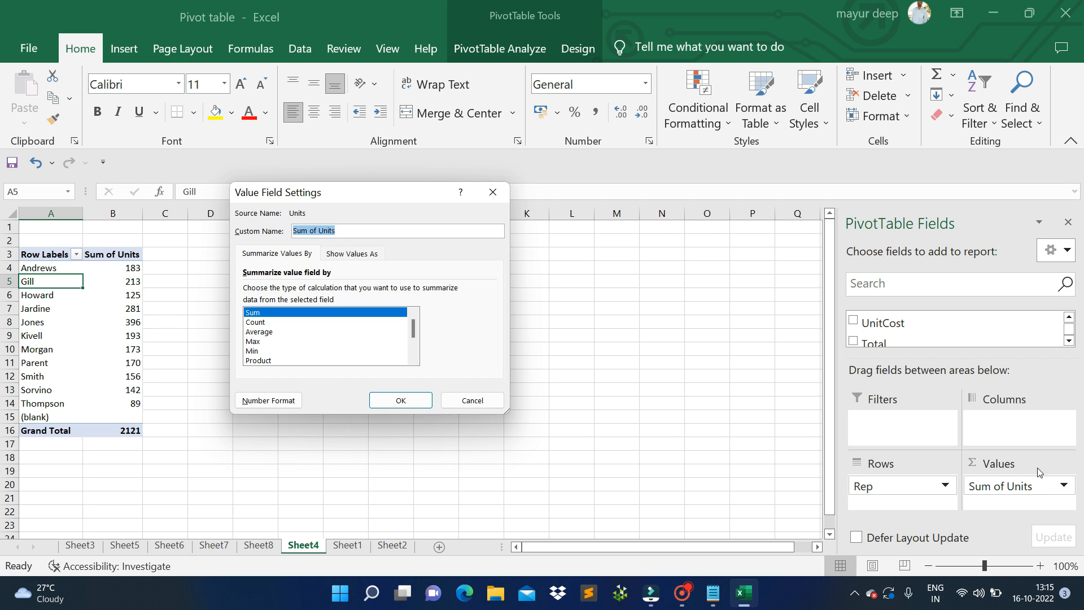
pyautogui.click(252, 322)
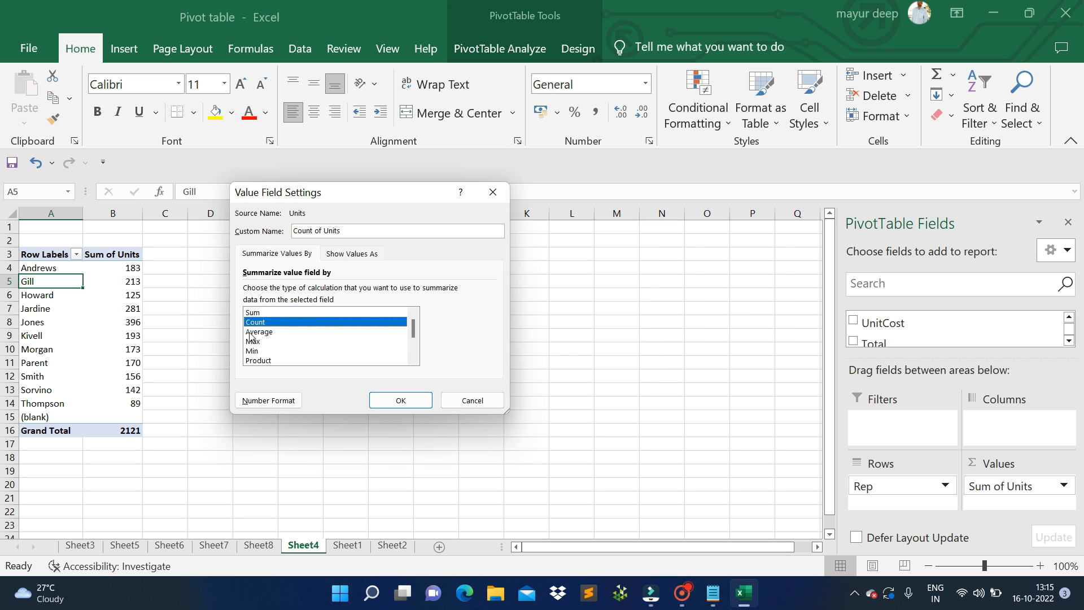
pyautogui.click(252, 332)
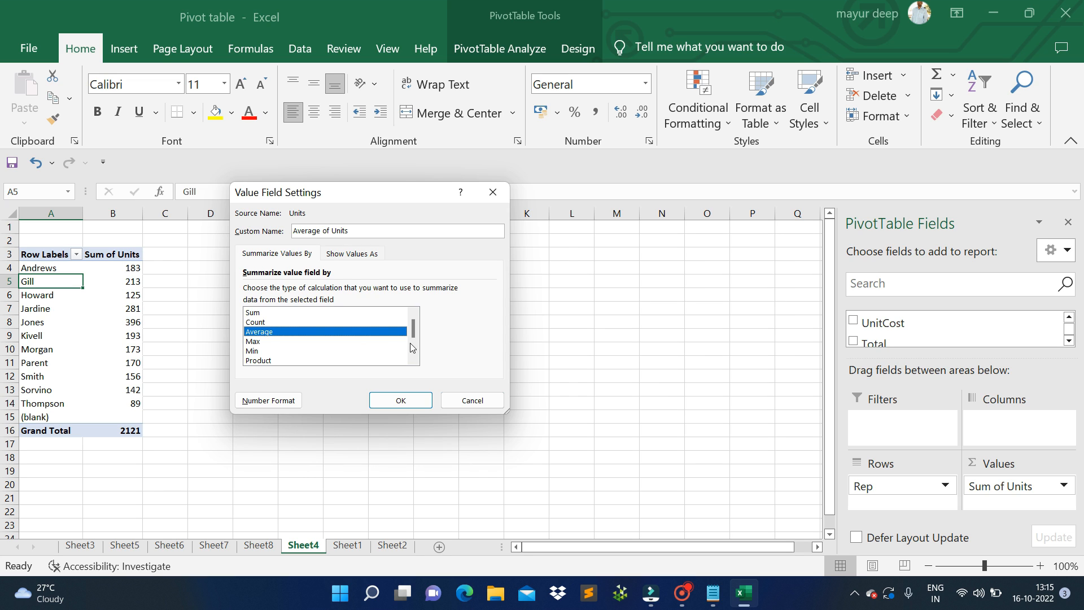
pyautogui.moveTo(412, 331)
pyautogui.mouseDown()
pyautogui.moveTo(410, 370)
pyautogui.moveTo(414, 331)
pyautogui.mouseUp()
pyautogui.click(253, 313)
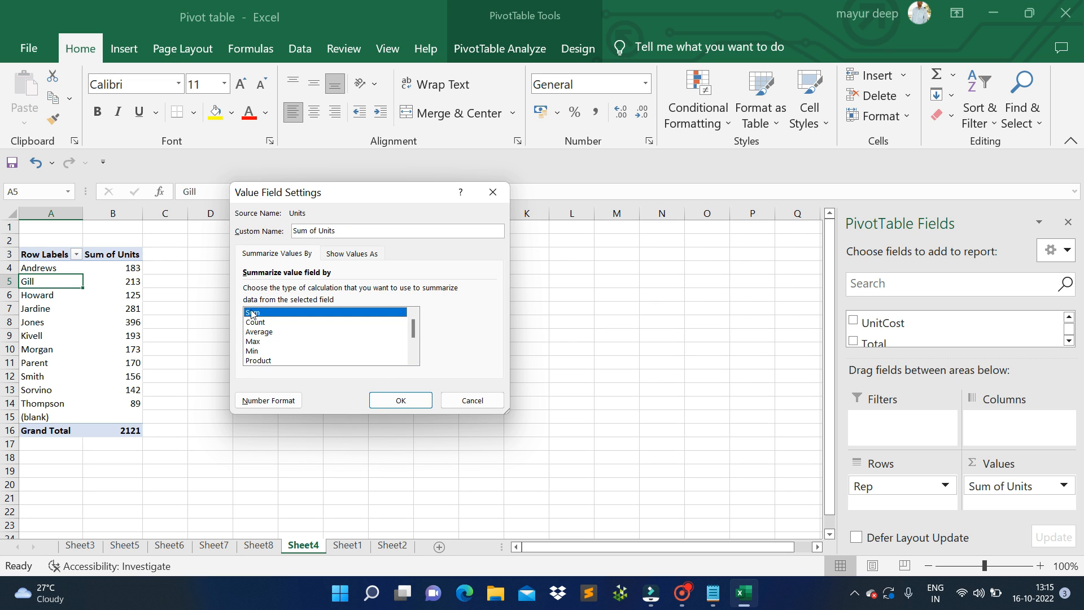
pyautogui.click(413, 401)
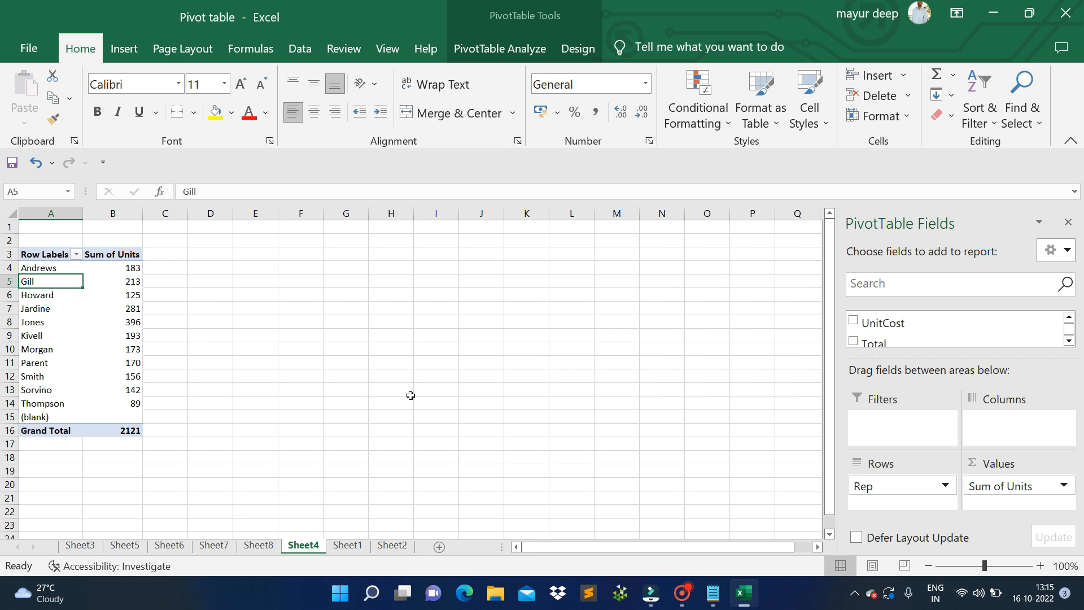
# Filter the Sheet1 Rep column to only the first listed rep and check the sum of that rep's units
pyautogui.click(133, 266)
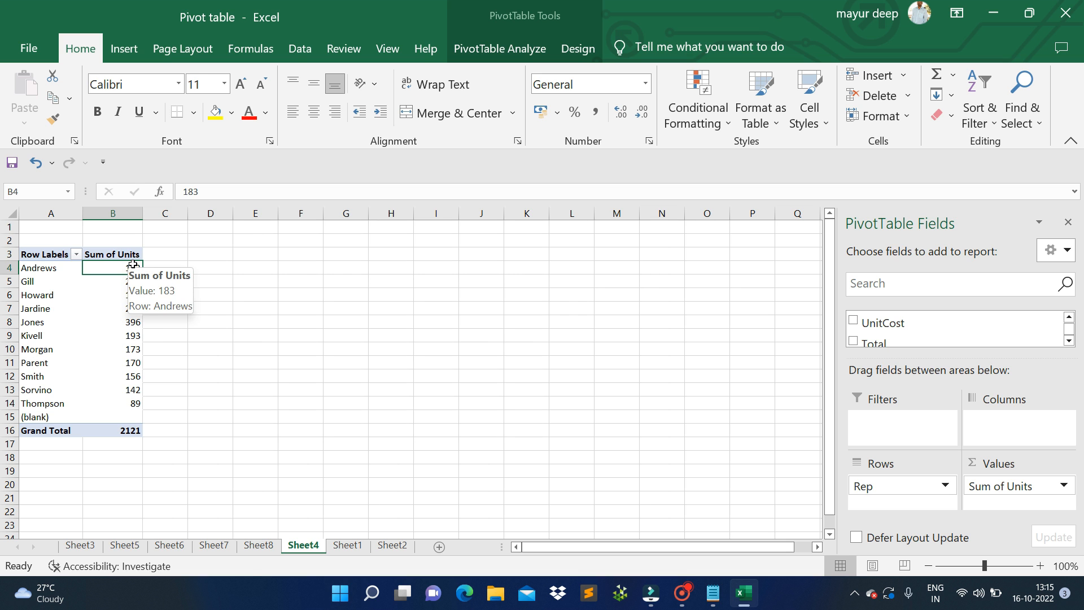
pyautogui.click(337, 546)
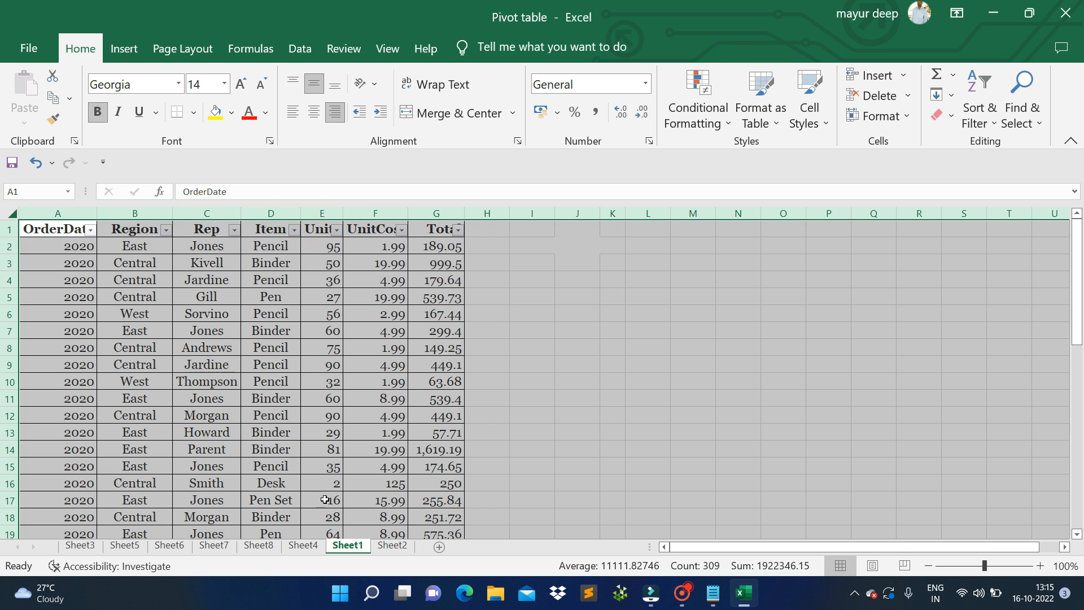
pyautogui.click(420, 263)
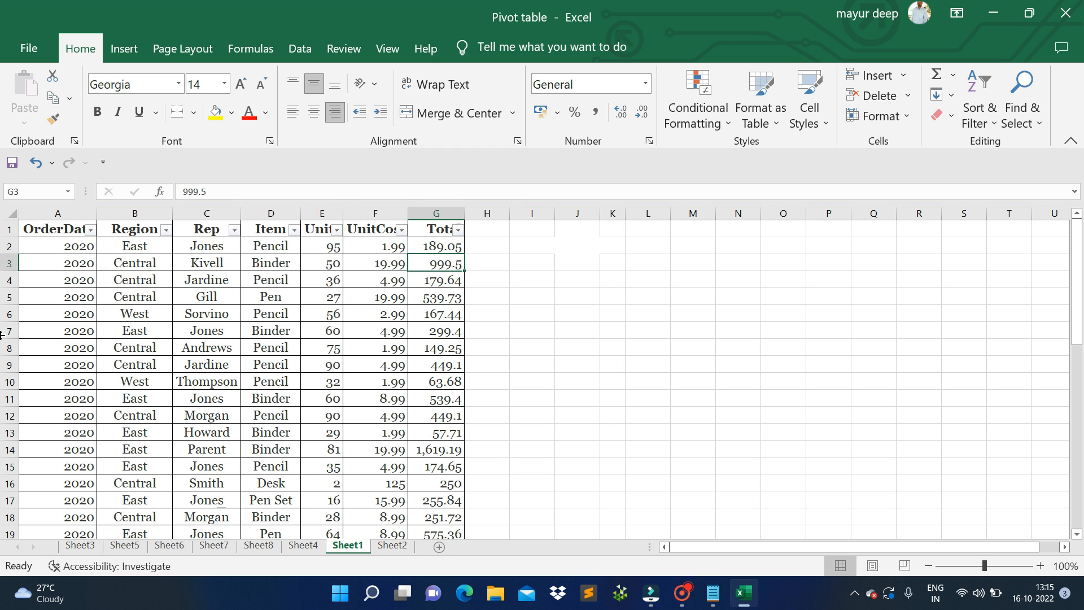
pyautogui.click(233, 244)
pyautogui.click(240, 229)
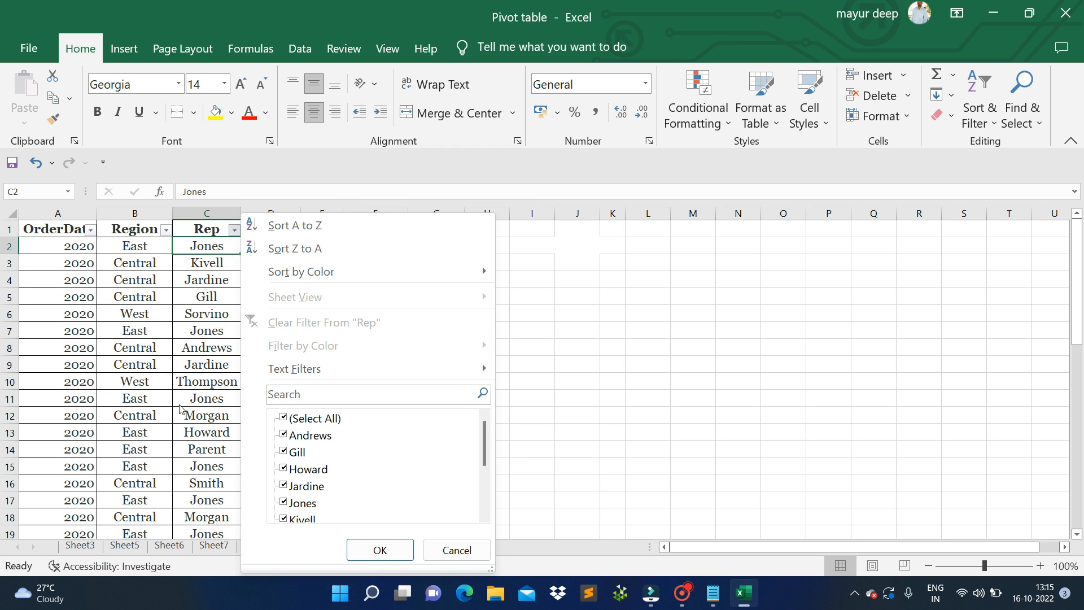
pyautogui.click(305, 418)
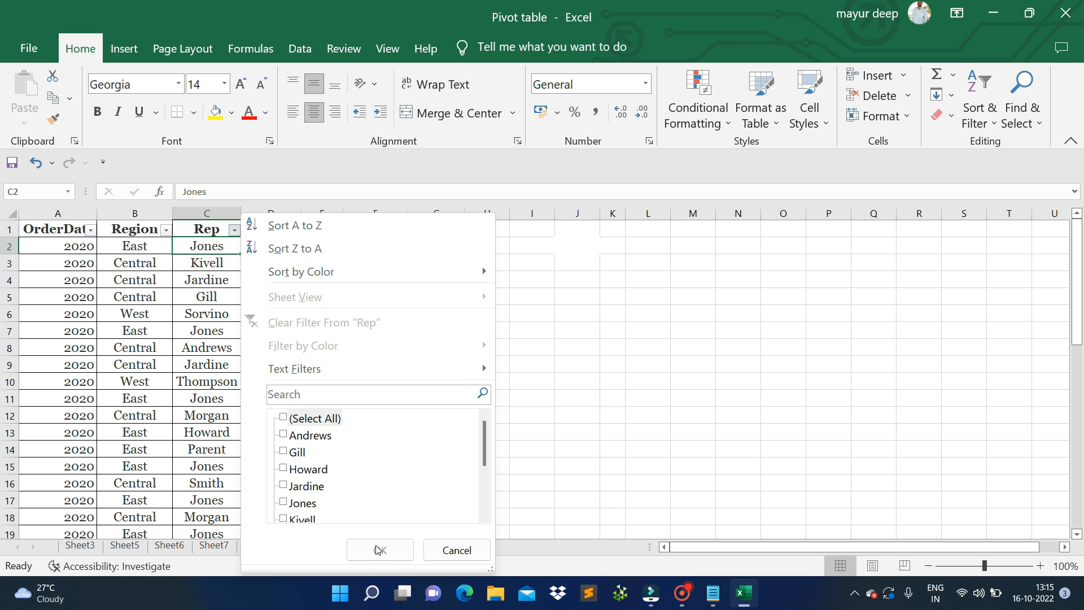
pyautogui.click(284, 435)
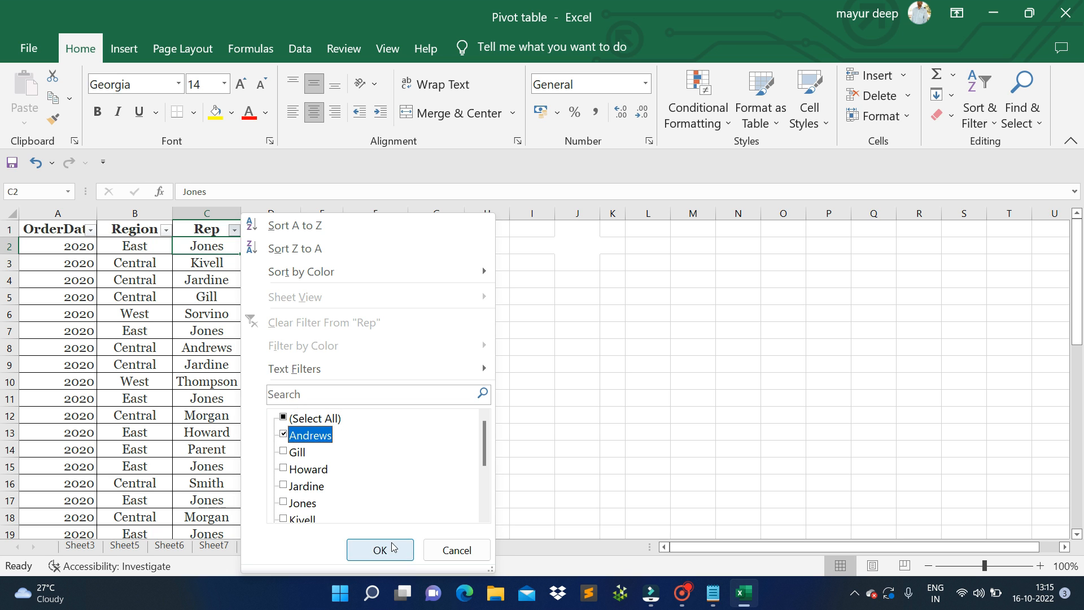
pyautogui.click(380, 550)
pyautogui.moveTo(331, 247); pyautogui.dragTo(332, 301)
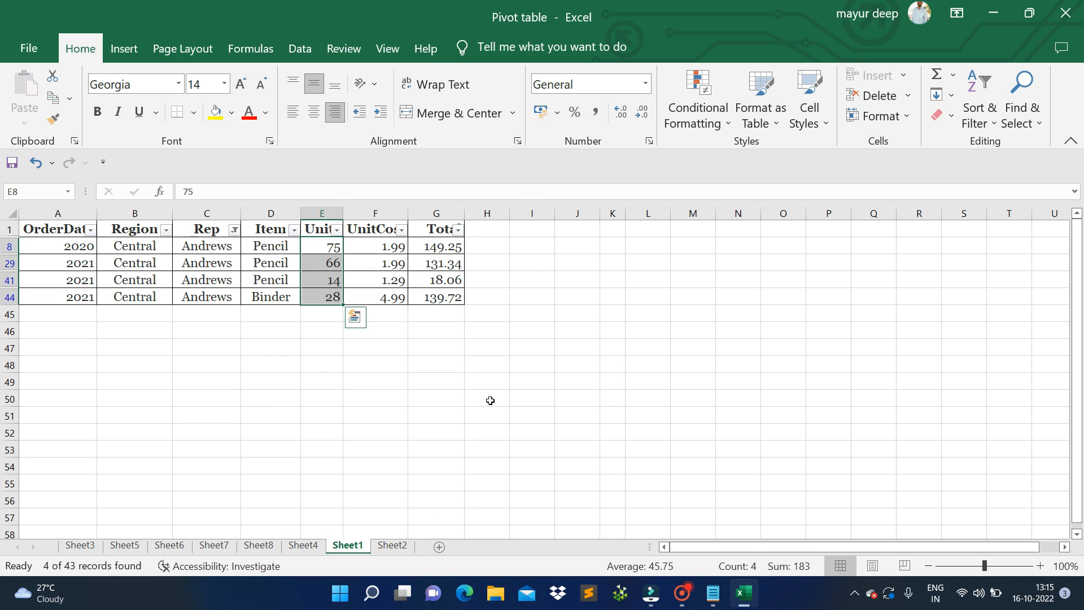
pyautogui.click(665, 250)
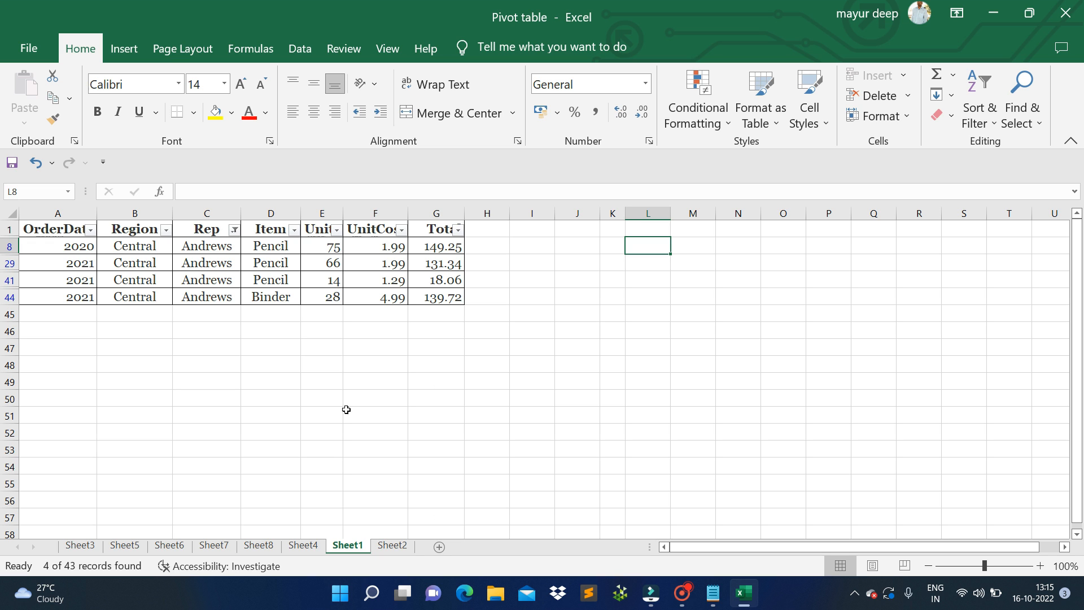
# Check the Sheet2 questions, and clear the Rep and Sum of Units fields from the Sheet4 PivotTable
pyautogui.click(398, 545)
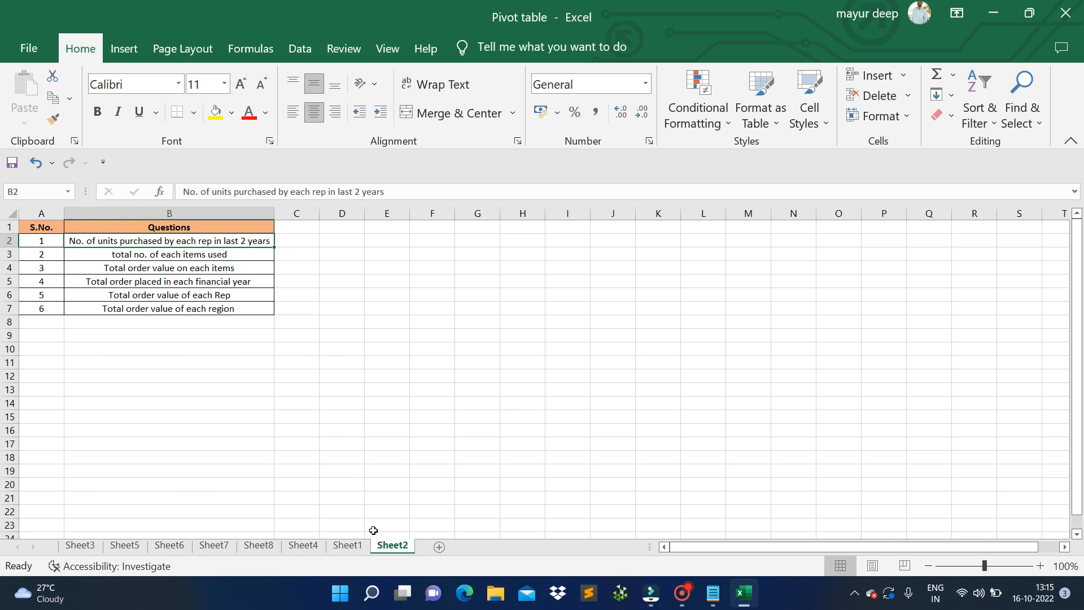
pyautogui.click(291, 548)
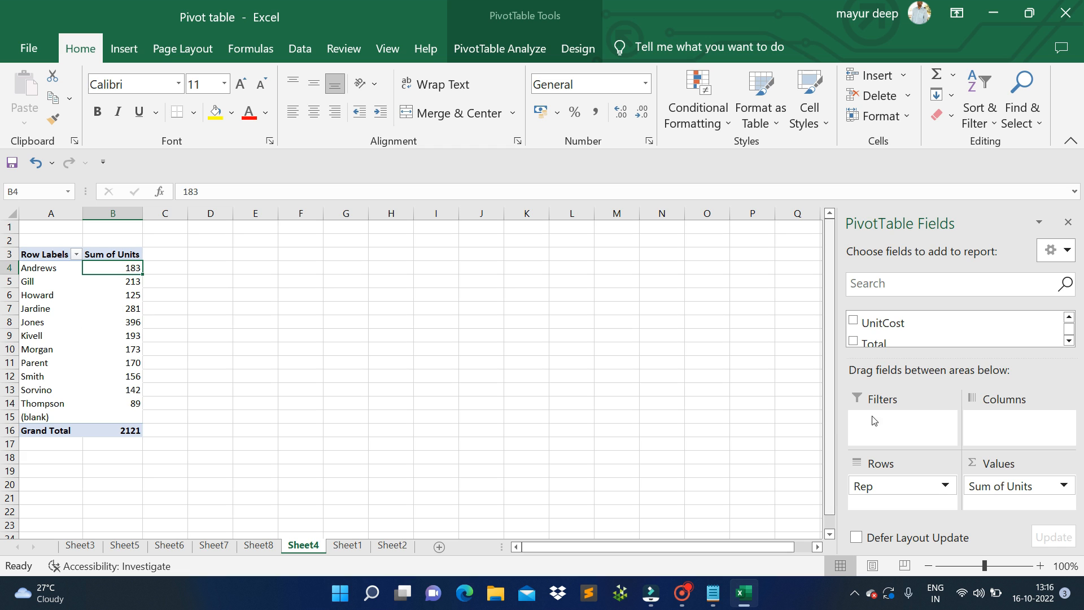
pyautogui.moveTo(910, 489); pyautogui.dragTo(923, 330)
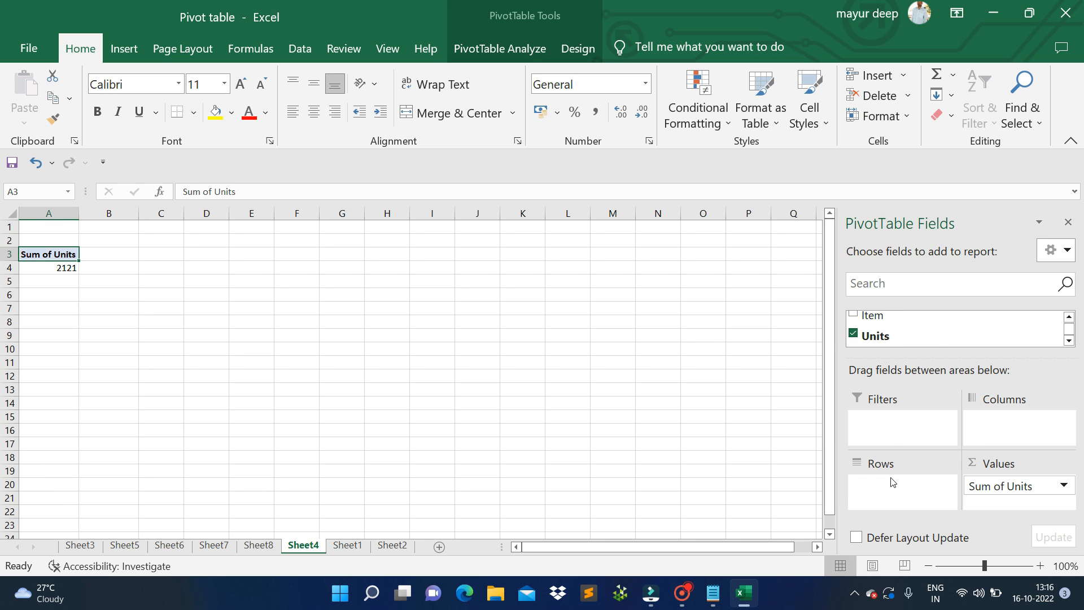
pyautogui.moveTo(1001, 487); pyautogui.dragTo(981, 325)
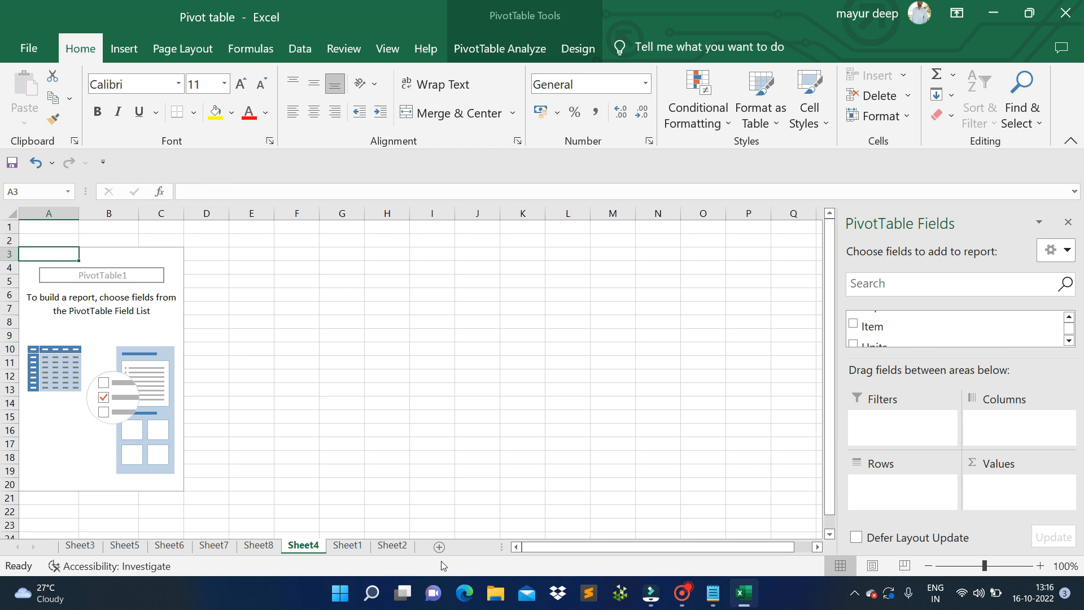
# Build the Sheet4 PivotTable for the total number of each item, with Item as rows and Sum of Units as values
pyautogui.click(346, 545)
pyautogui.hotkey('ctrl', 'pagedown')
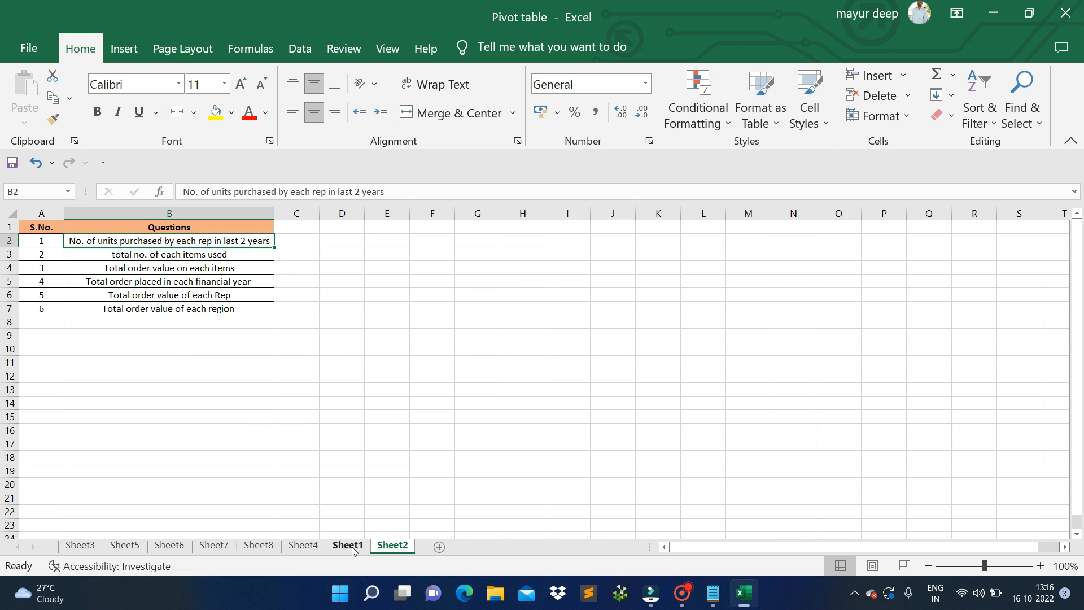
pyautogui.click(295, 546)
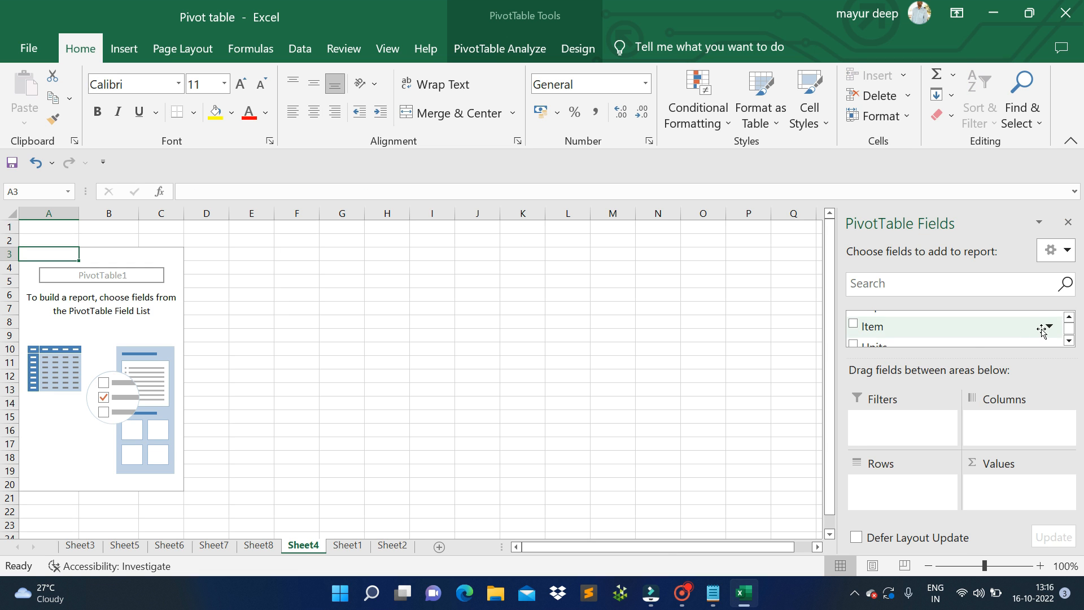
pyautogui.moveTo(872, 329); pyautogui.dragTo(879, 489)
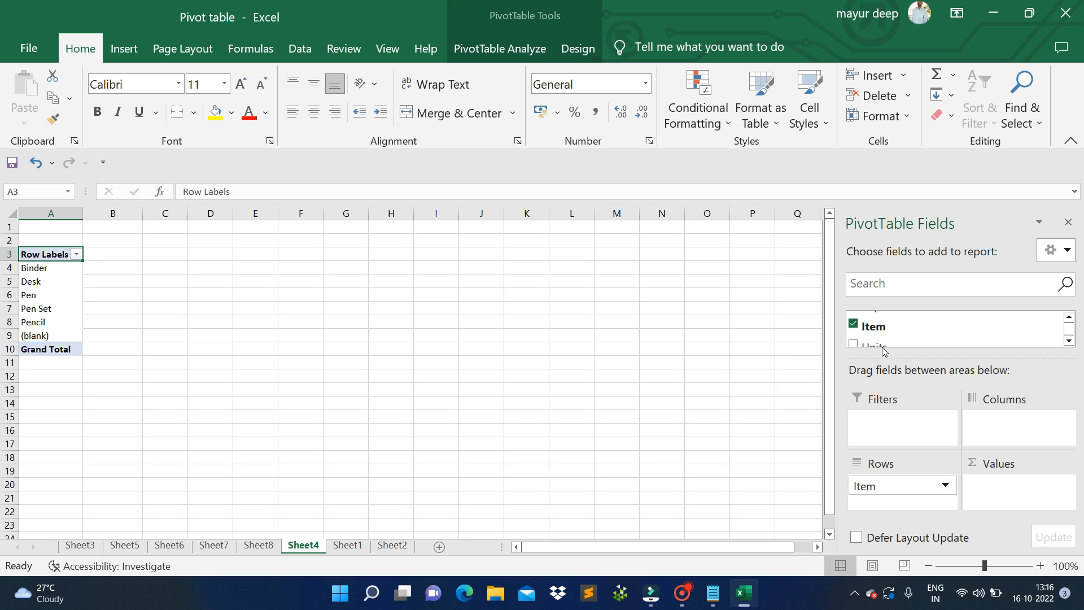
pyautogui.moveTo(882, 346); pyautogui.dragTo(997, 489)
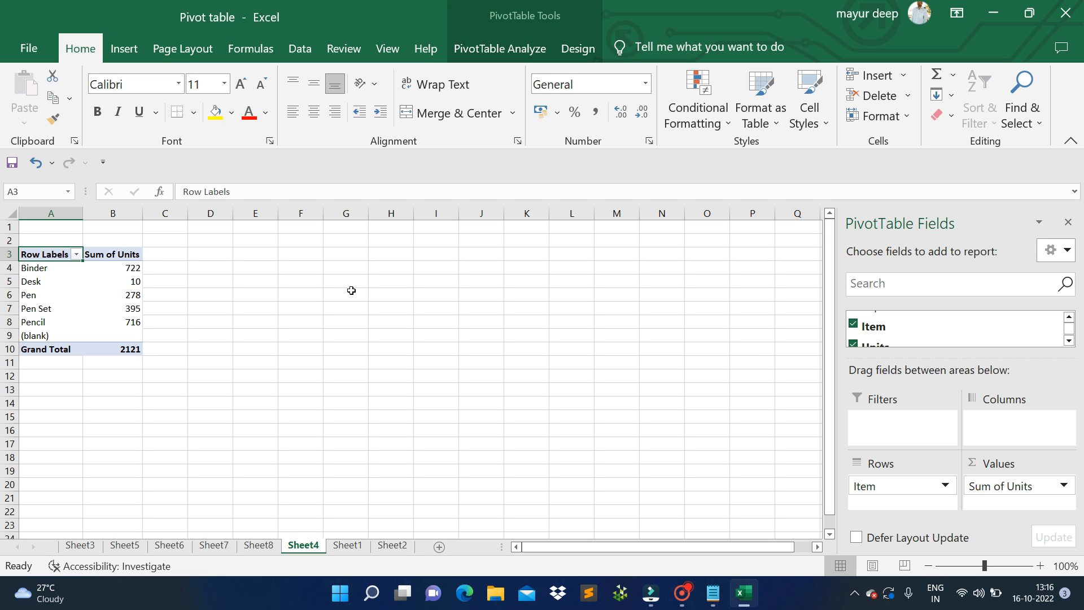
# Examine the unit totals of Binder, Desk and Pencil in the item PivotTable
pyautogui.click(42, 274)
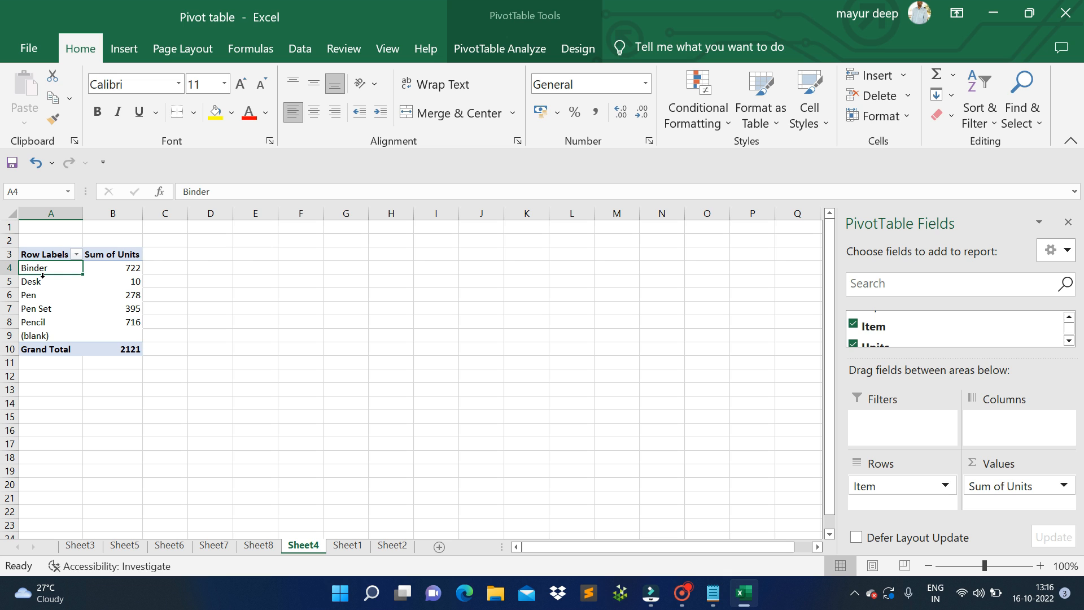
pyautogui.click(125, 270)
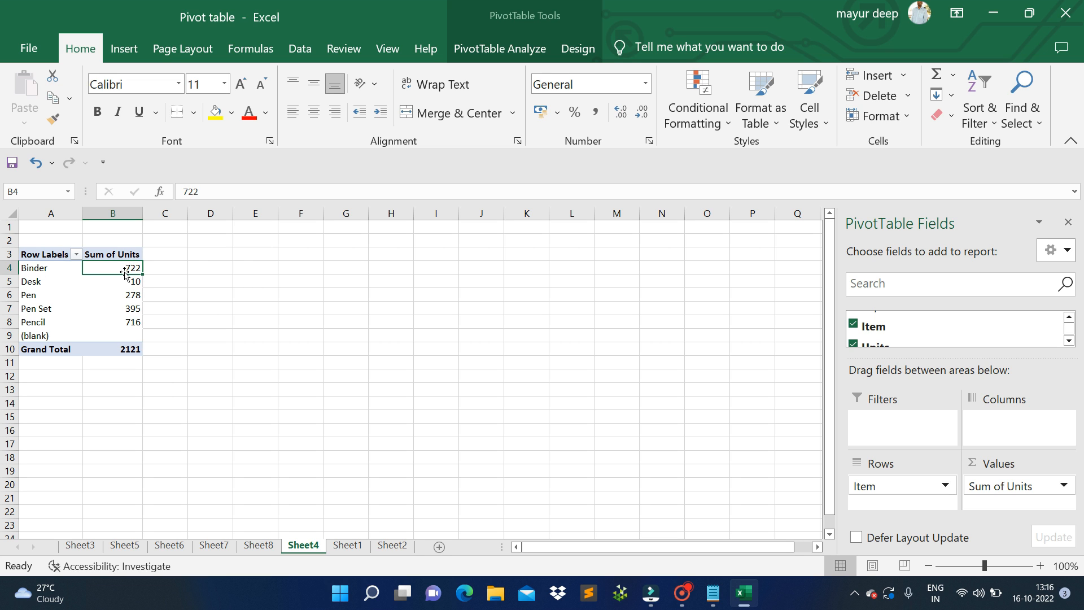
pyautogui.click(58, 276)
pyautogui.click(45, 283)
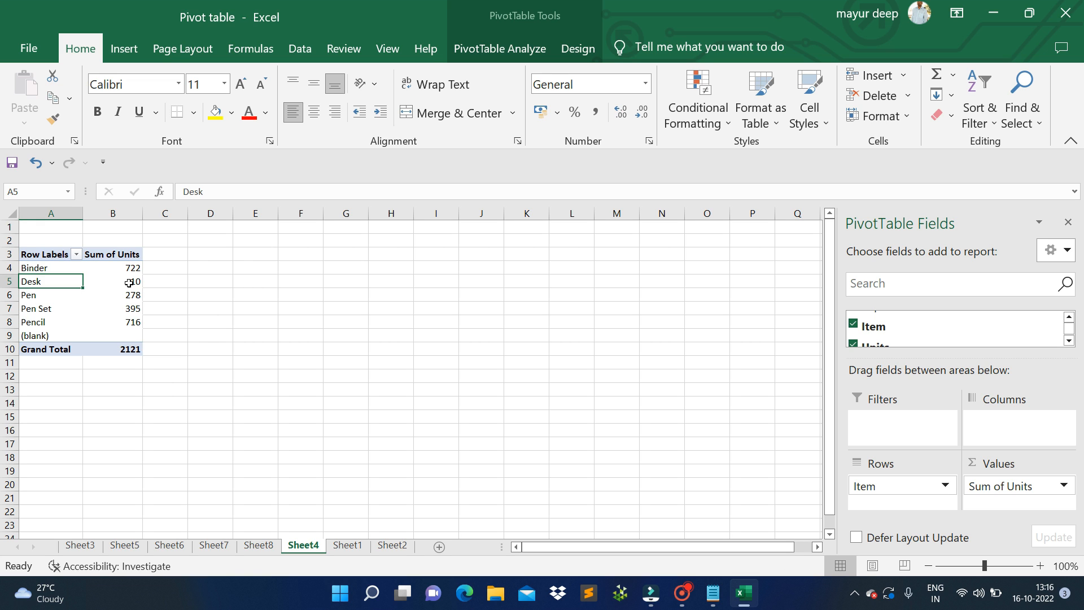
pyautogui.click(129, 283)
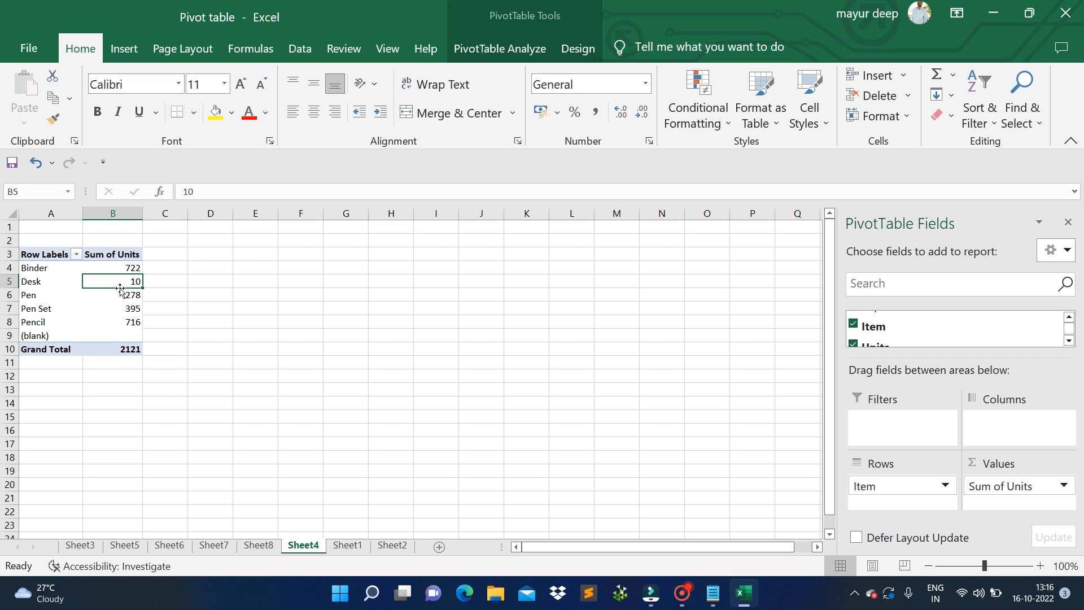
pyautogui.click(45, 322)
pyautogui.moveTo(98, 323)
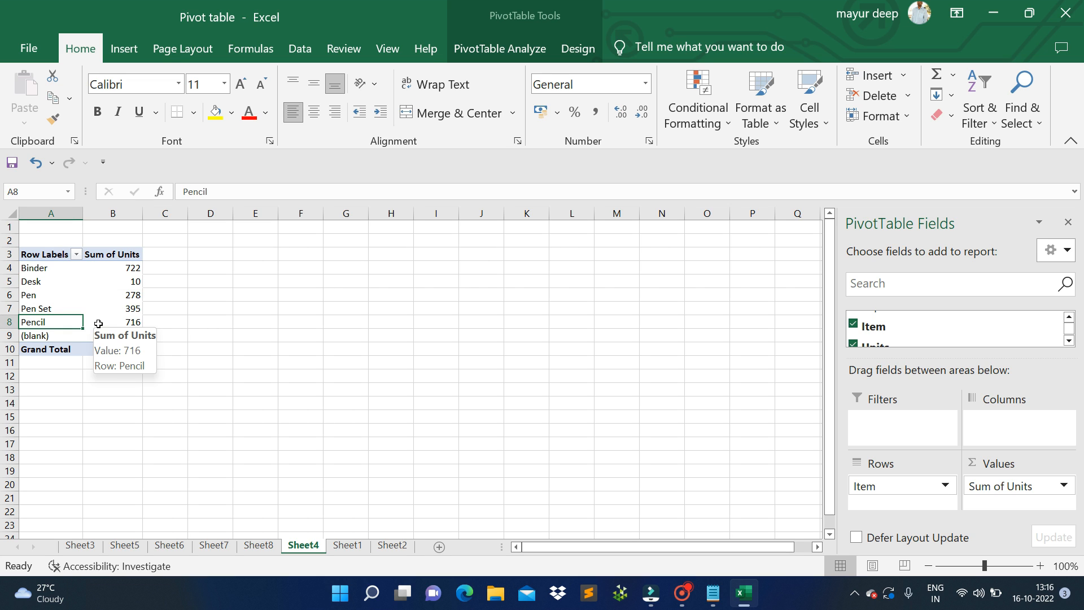
pyautogui.click(98, 324)
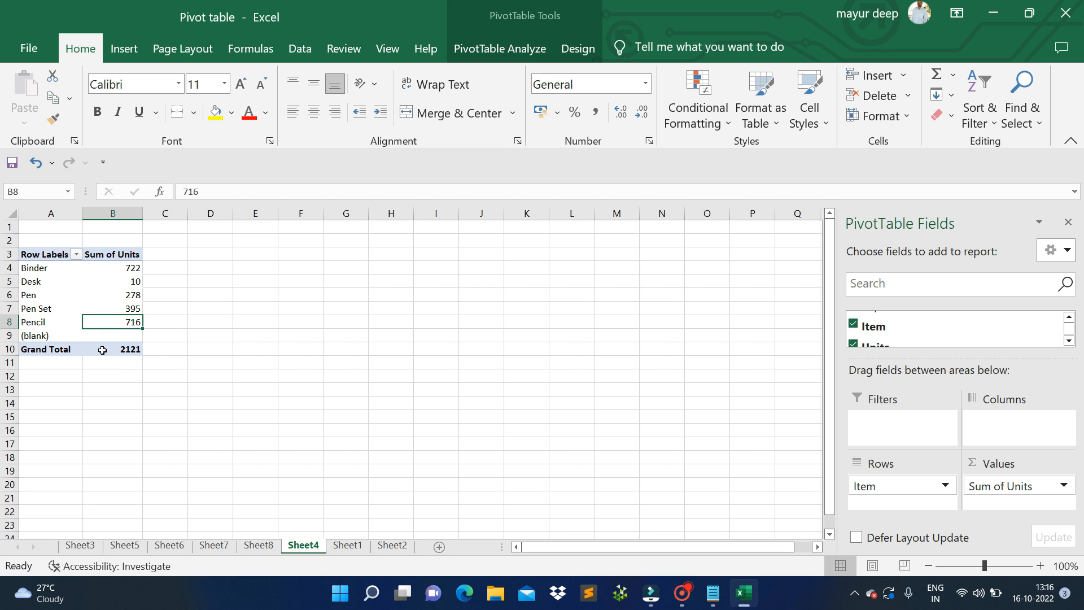
pyautogui.moveTo(97, 295)
# Read the third Sheet2 question, "Total order value on each items", and review the item row labels in the Sheet4 PivotTable
pyautogui.click(347, 546)
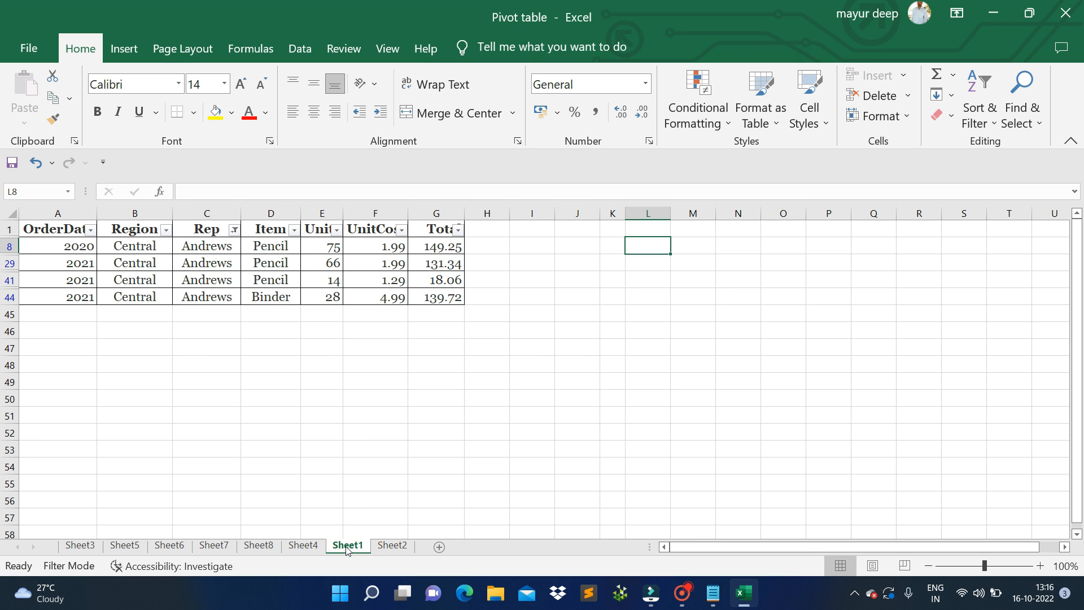
pyautogui.click(304, 546)
pyautogui.click(392, 546)
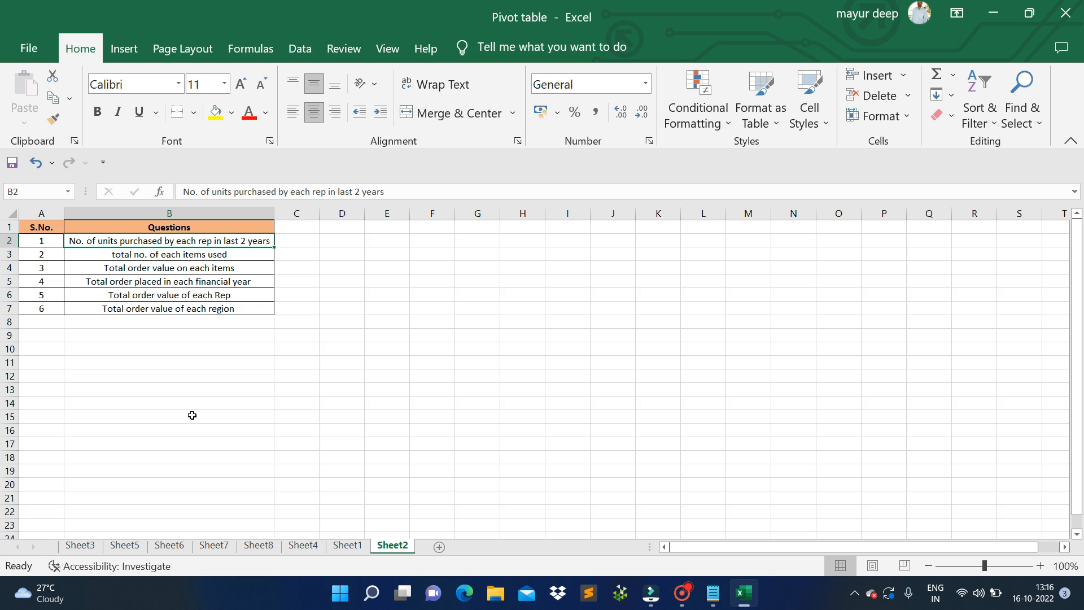
pyautogui.click(154, 272)
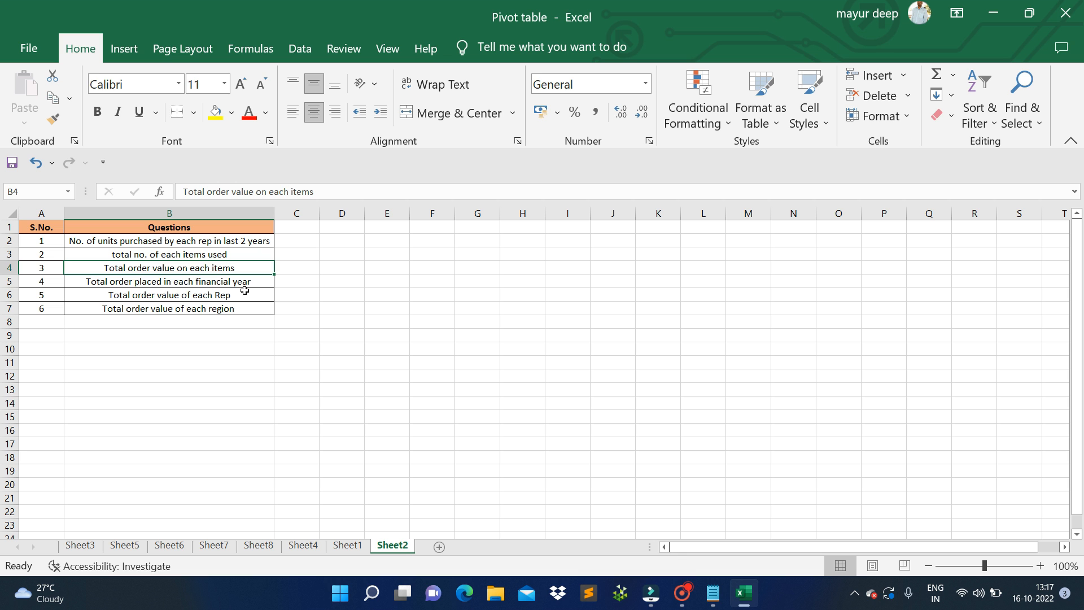
pyautogui.click(336, 549)
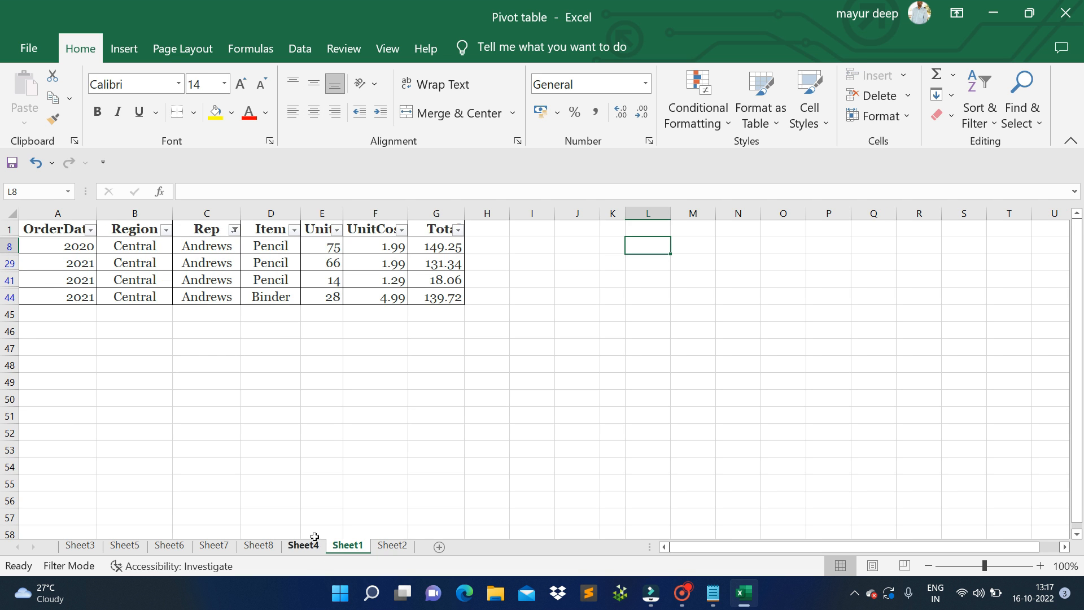
pyautogui.click(291, 544)
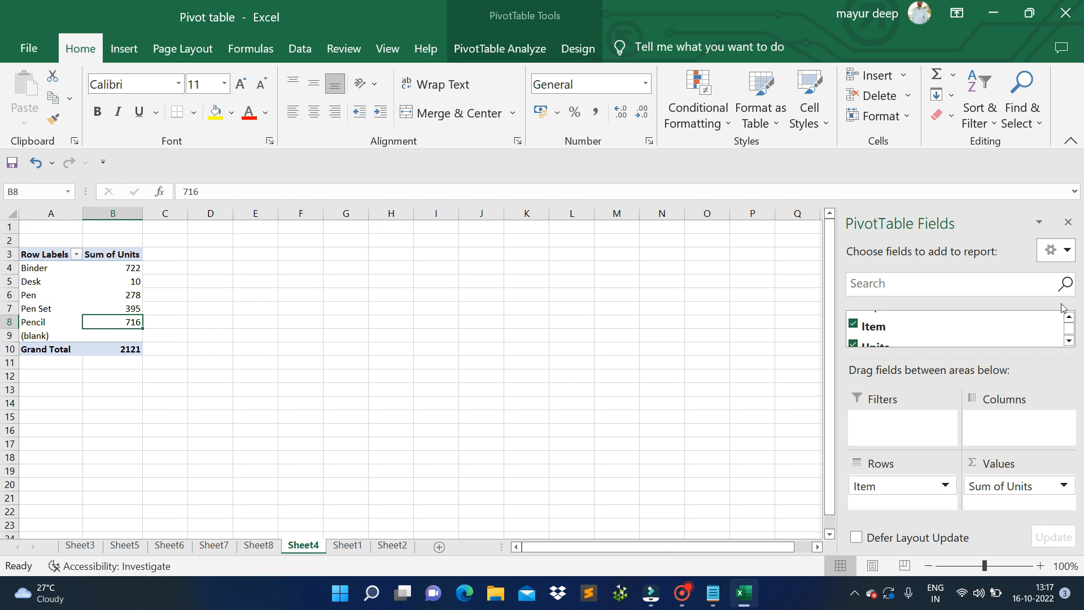
pyautogui.click(60, 212)
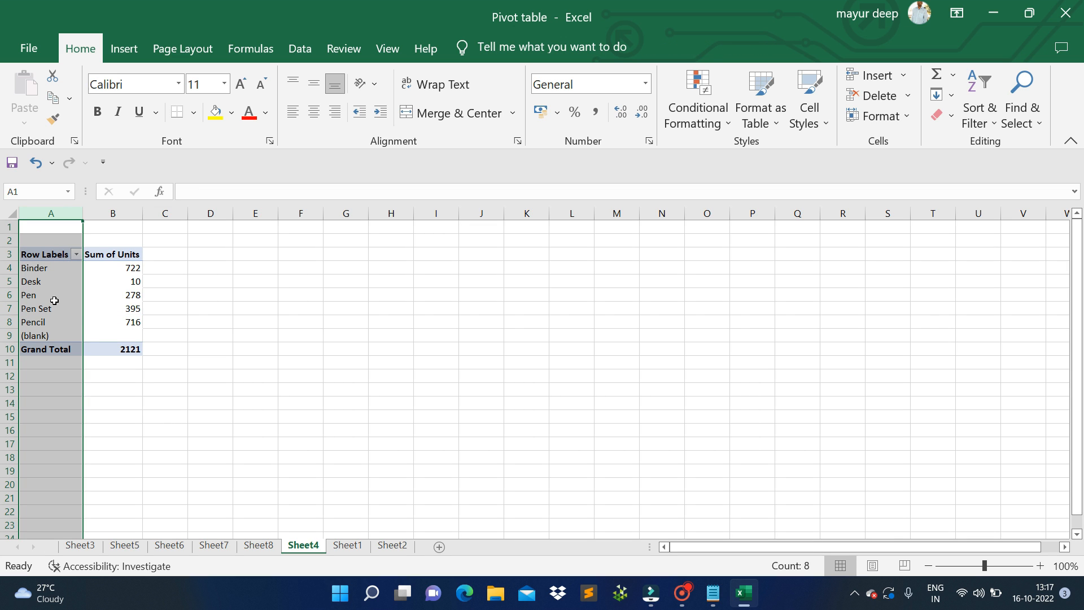
pyautogui.click(35, 259)
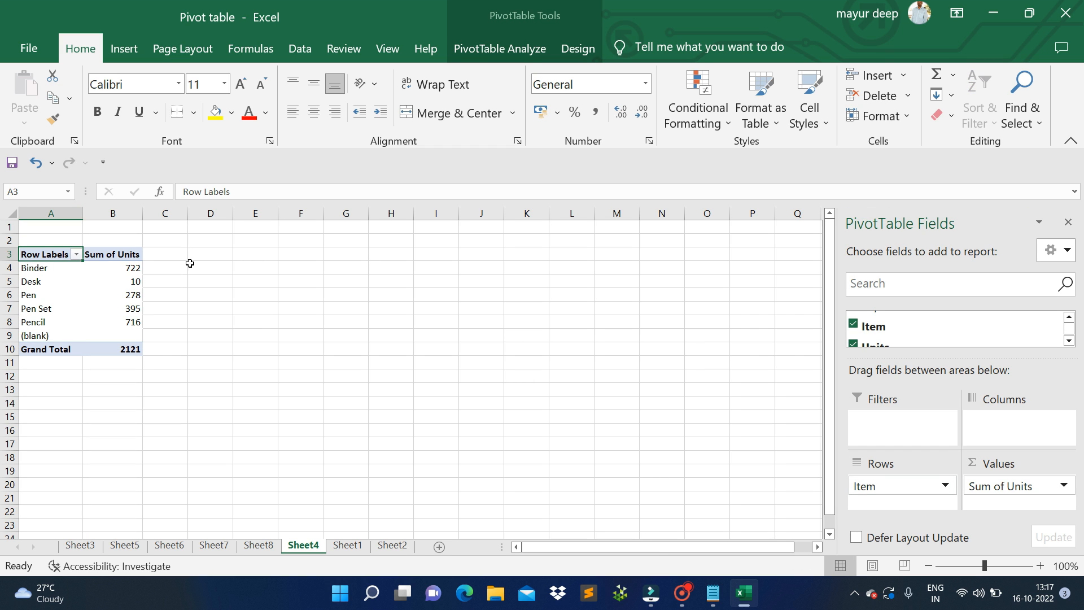
# Replace Sum of Units with Sum of Total in the PivotTable's values and check the order value for Binder
pyautogui.moveTo(987, 490); pyautogui.dragTo(972, 312)
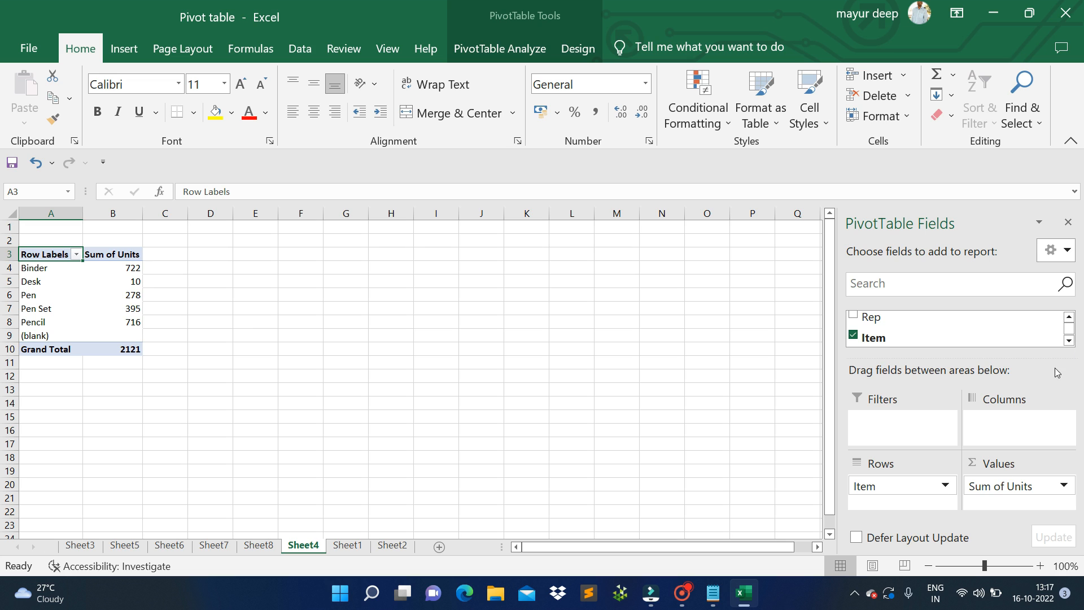
pyautogui.moveTo(1014, 485); pyautogui.dragTo(971, 346)
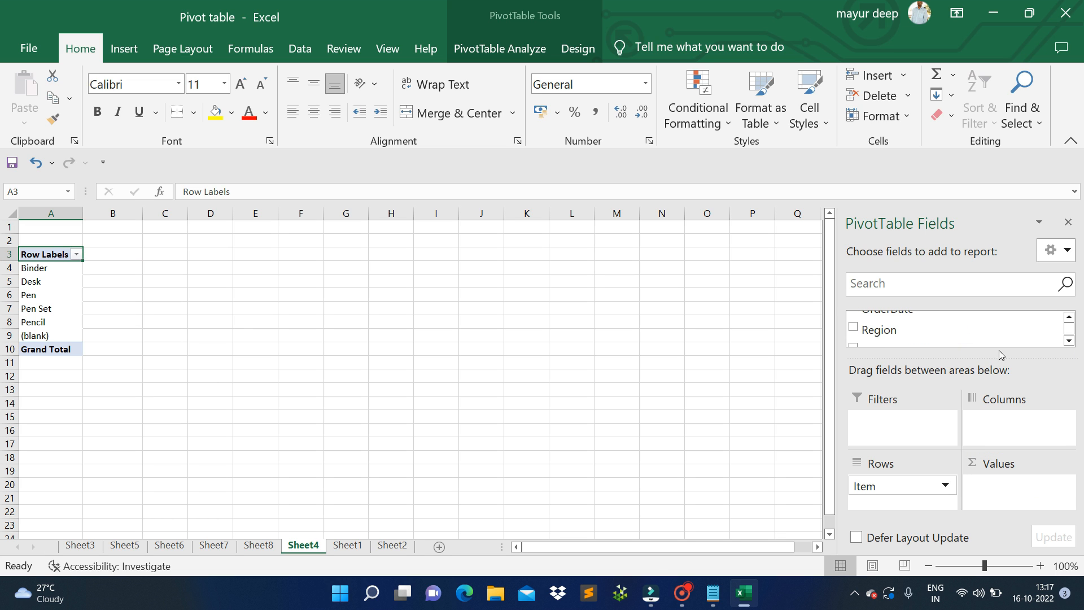
pyautogui.click(1069, 341)
pyautogui.click(1069, 341)
pyautogui.click(1069, 341)
pyautogui.click(1070, 341)
pyautogui.click(1069, 341)
pyautogui.click(1070, 341)
pyautogui.click(1070, 341)
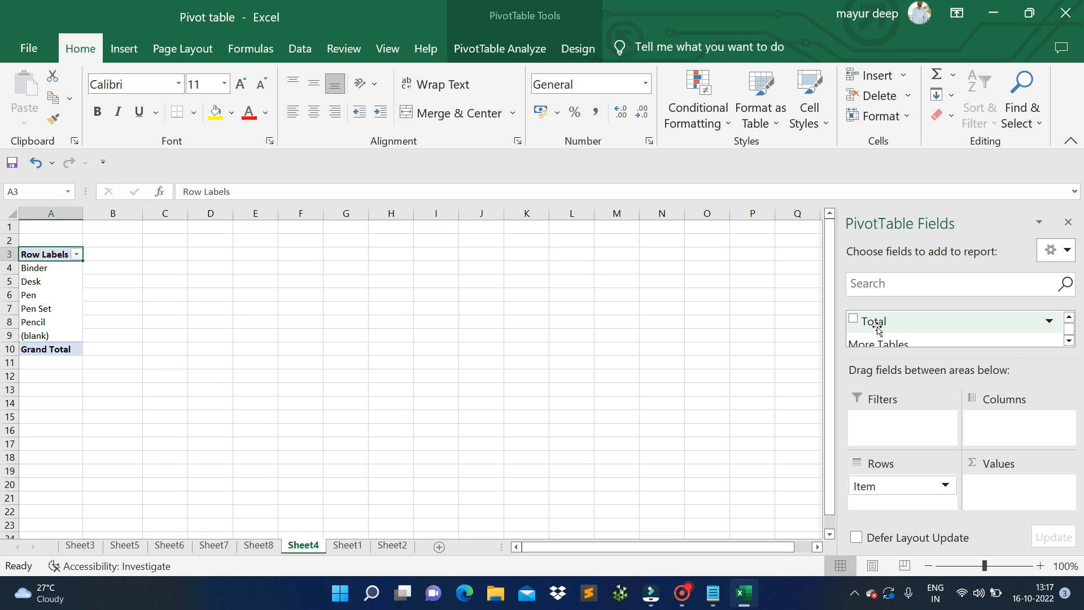
pyautogui.moveTo(878, 329); pyautogui.dragTo(1016, 505)
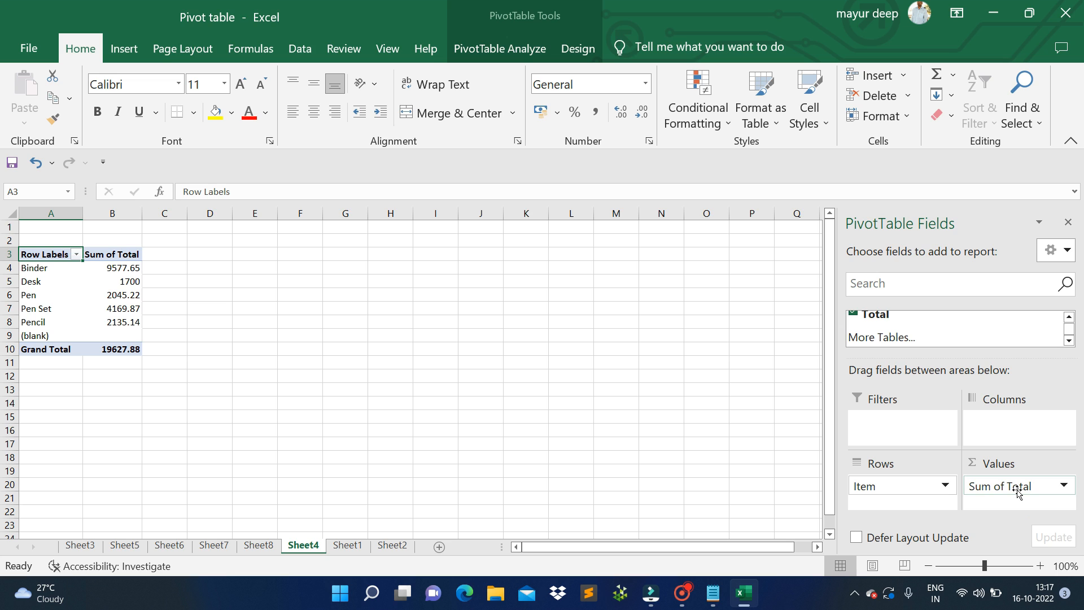
pyautogui.click(118, 266)
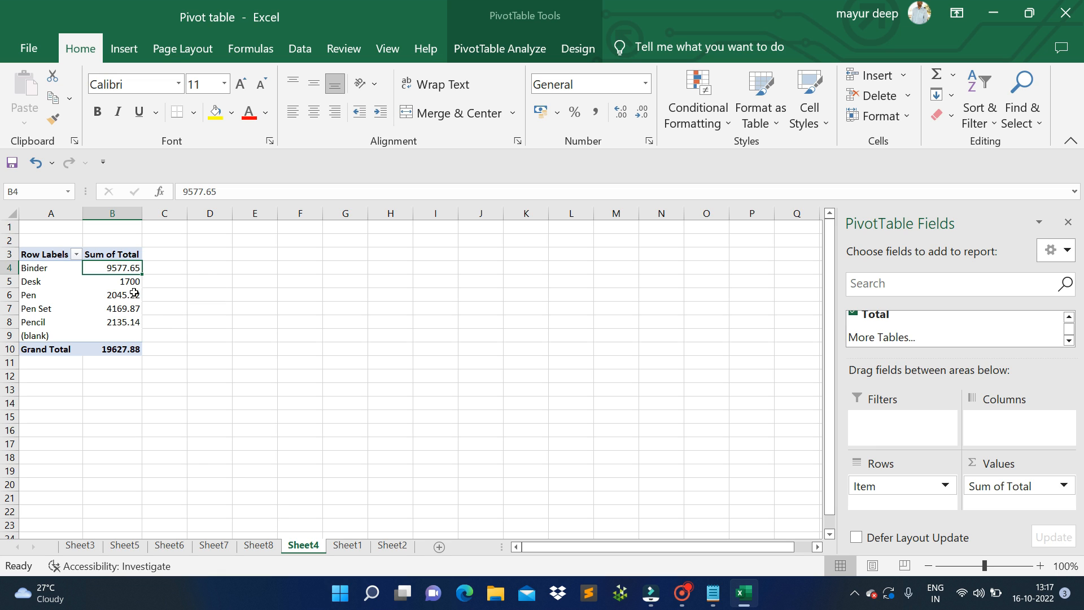
pyautogui.click(47, 270)
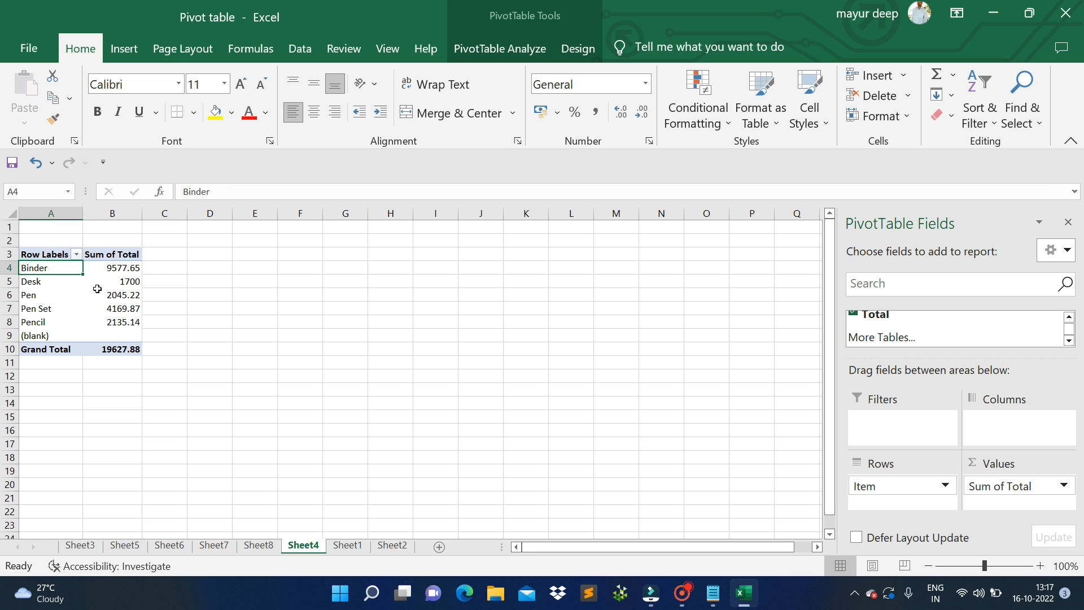
# Check the order value for Desk and the grand total in the Sheet4 item PivotTable
pyautogui.moveTo(97, 275)
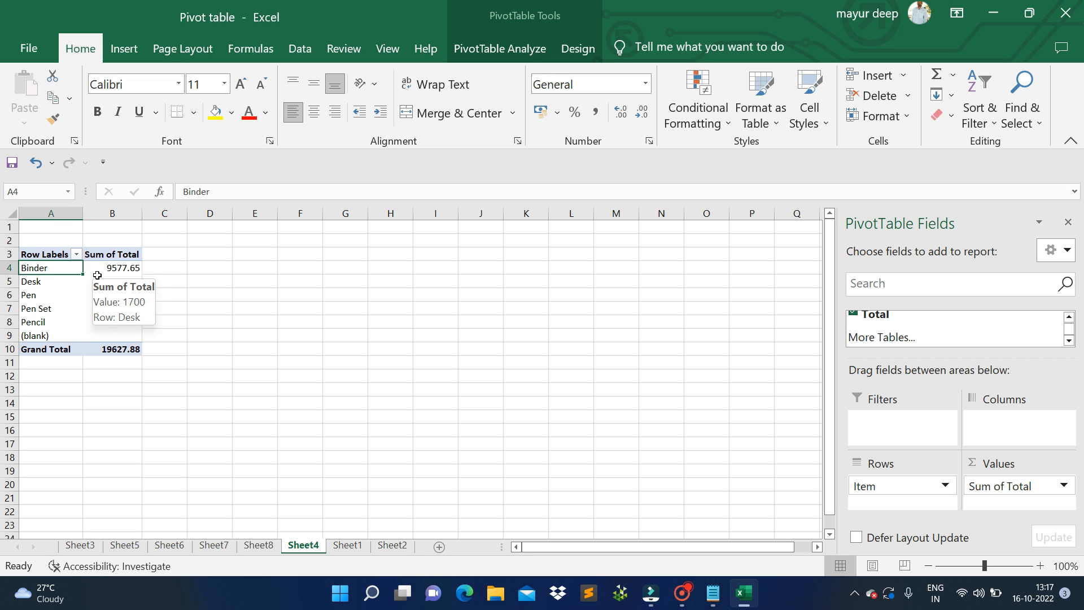
pyautogui.click(43, 283)
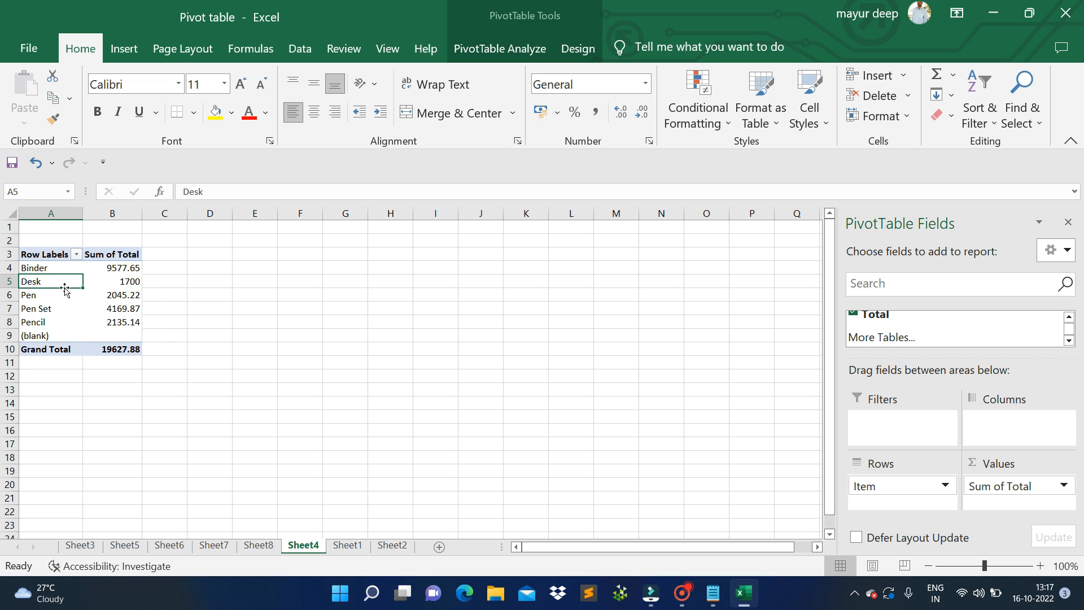
pyautogui.click(119, 281)
pyautogui.moveTo(123, 319)
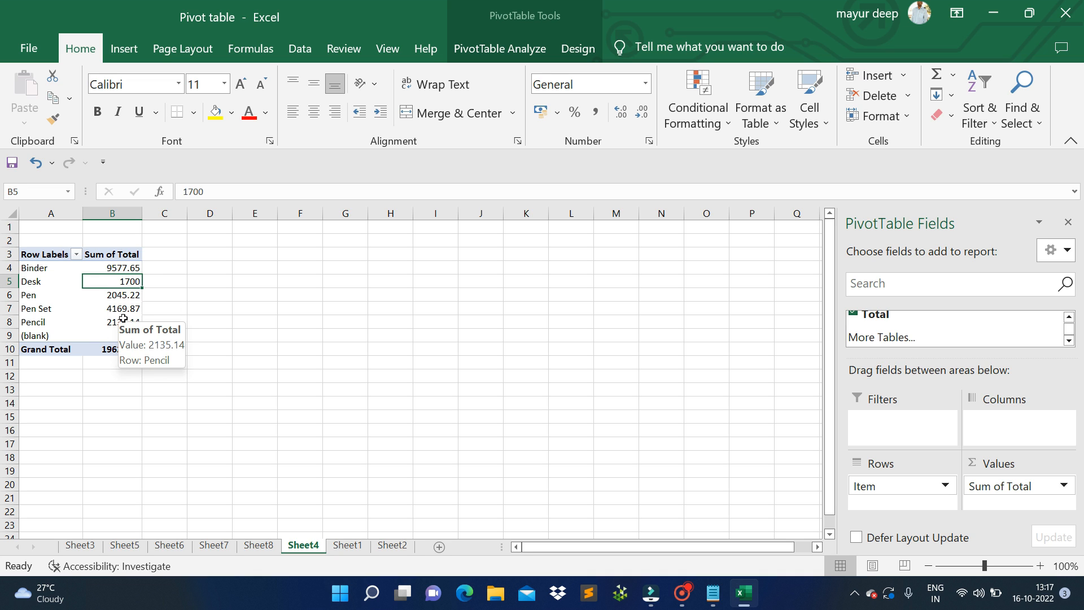
pyautogui.click(126, 350)
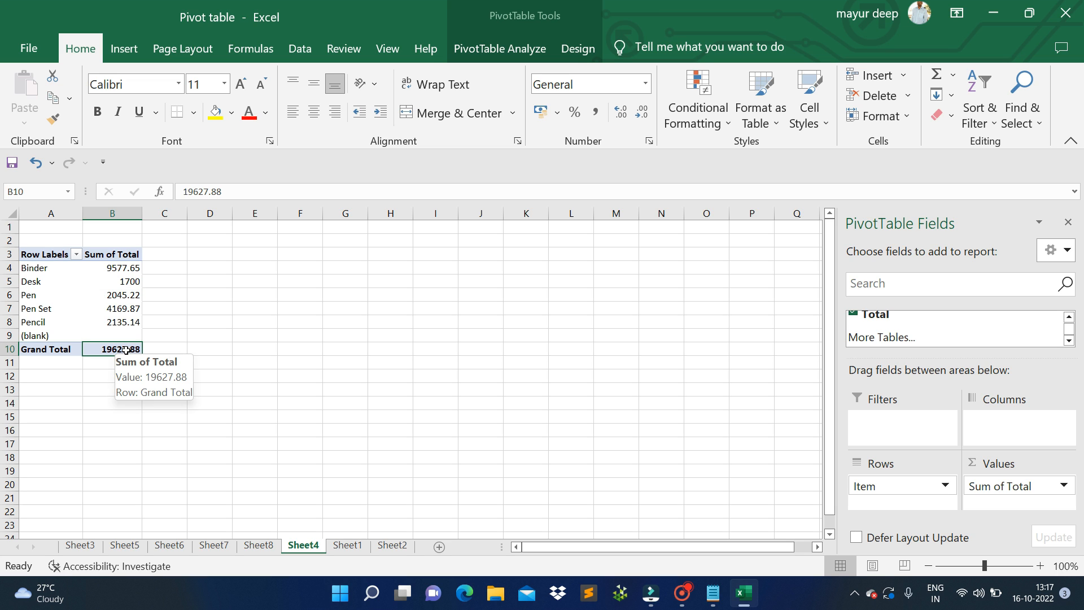
pyautogui.click(38, 353)
pyautogui.click(92, 350)
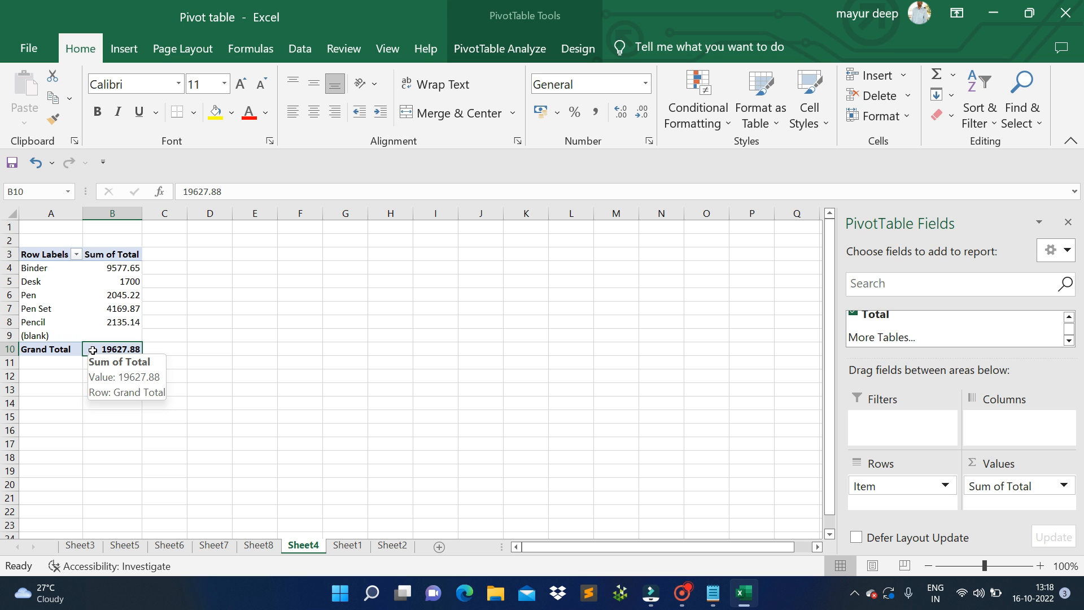
# Look through the workbook's other sheets, including the existing PivotTables on Sheet7 and Sheet8 and the order data on Sheet1
pyautogui.click(259, 546)
pyautogui.click(348, 546)
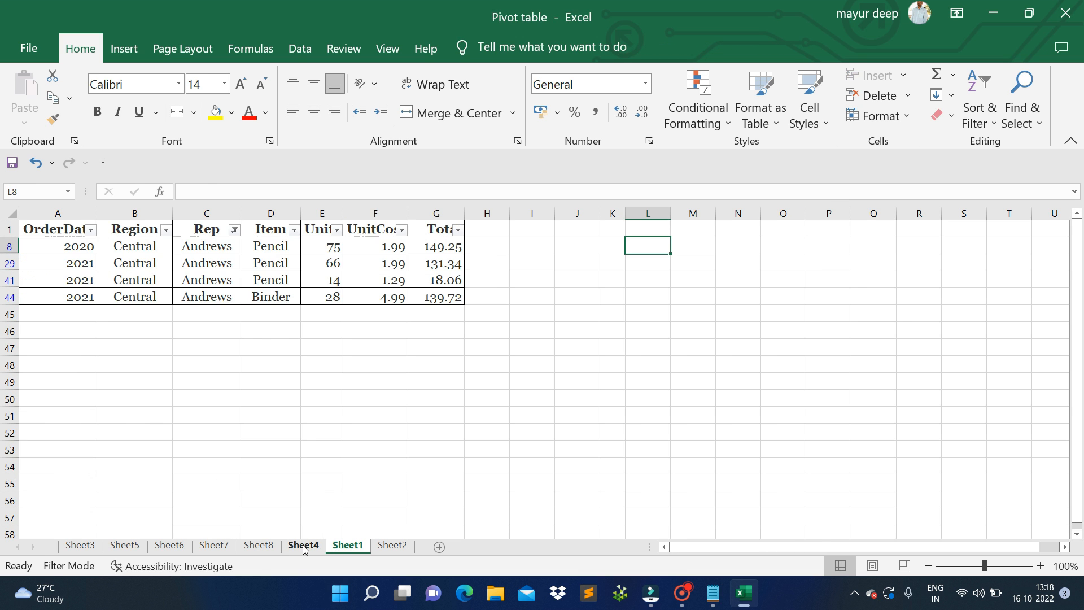
pyautogui.click(303, 546)
pyautogui.click(392, 546)
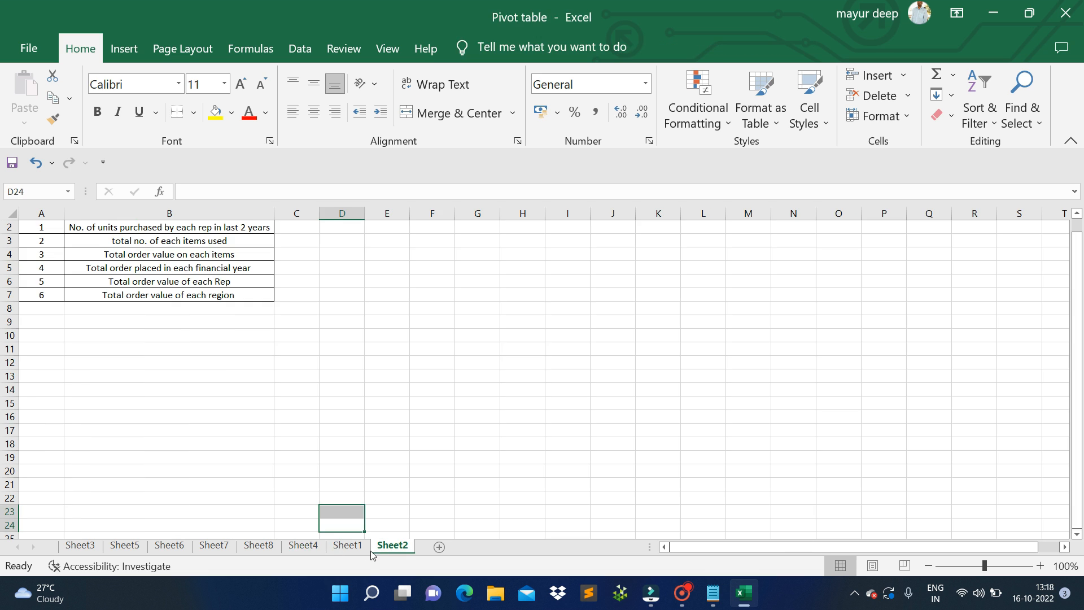
pyautogui.click(259, 546)
pyautogui.click(214, 546)
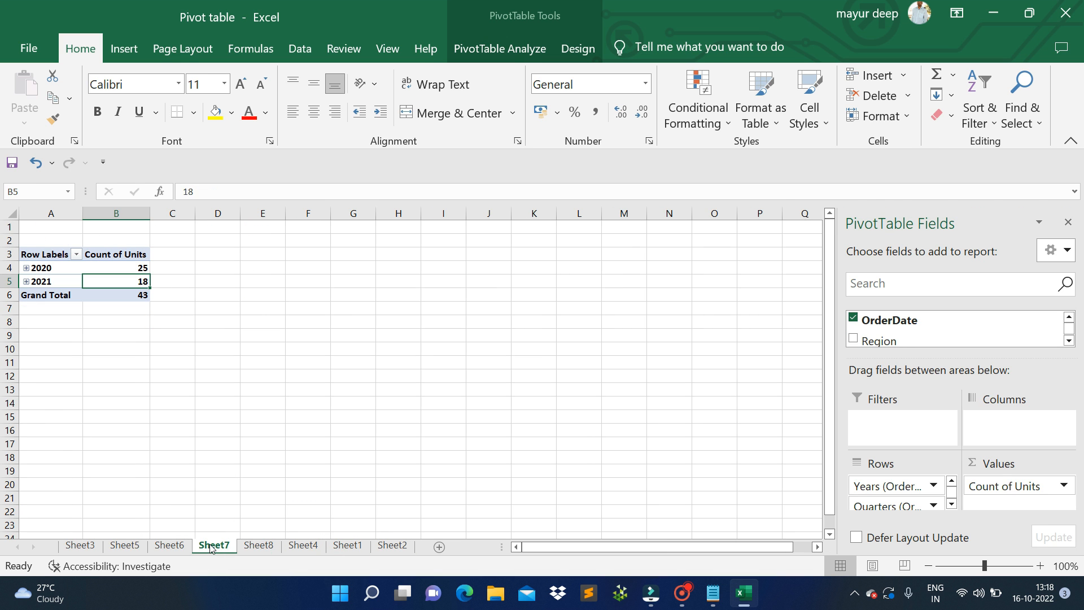
pyautogui.click(170, 535)
pyautogui.click(259, 546)
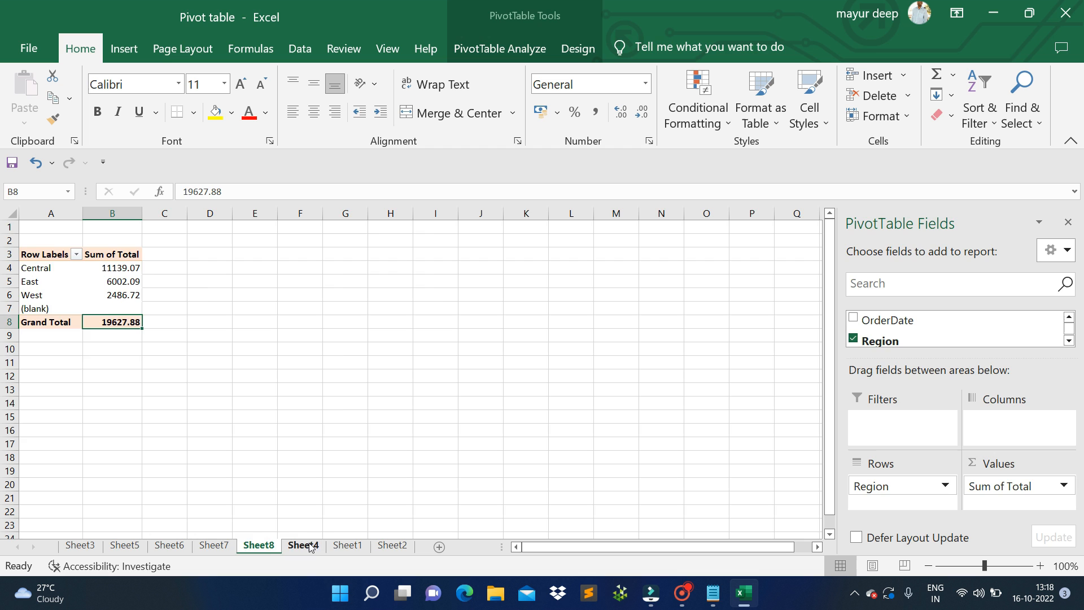
pyautogui.click(305, 546)
pyautogui.click(339, 546)
pyautogui.click(113, 551)
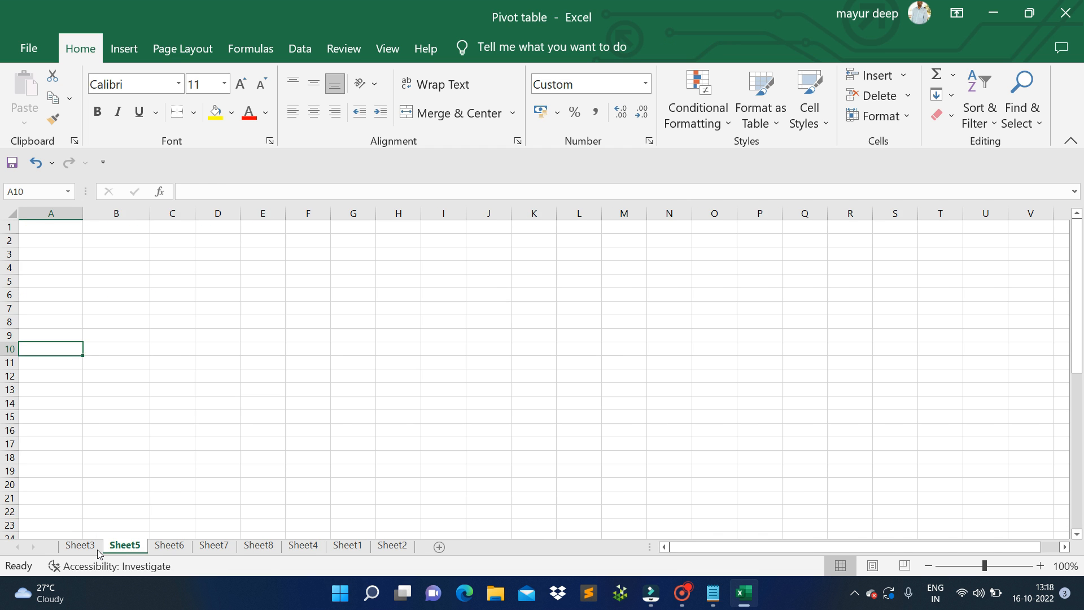
pyautogui.click(97, 551)
pyautogui.click(213, 548)
pyautogui.click(257, 549)
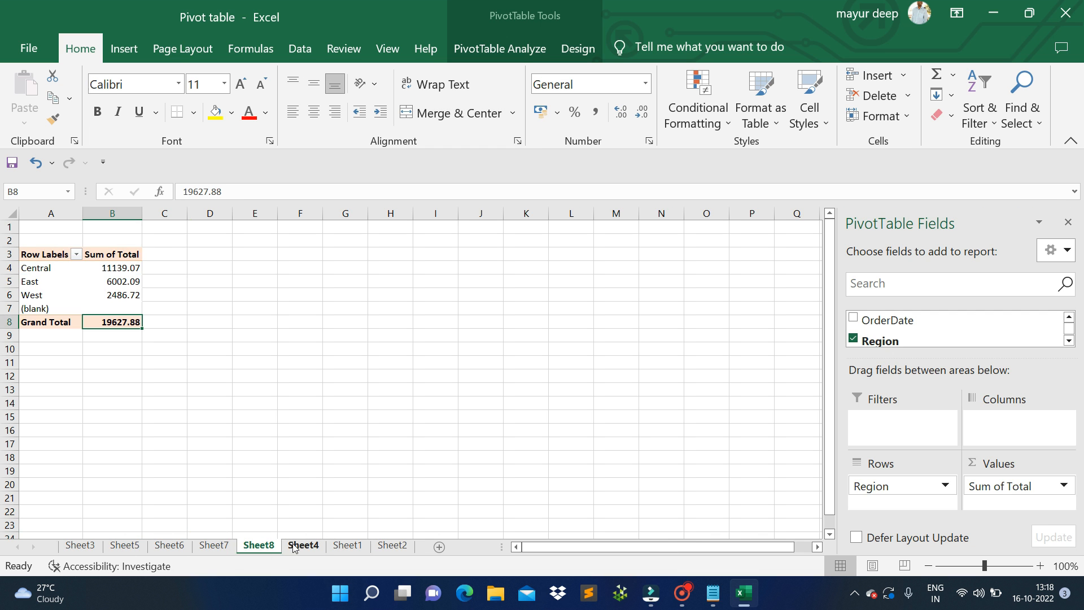
pyautogui.click(303, 547)
pyautogui.click(359, 545)
# Read the Sheet2 questions, comparing the third, "Total order value on each items", with the sixth, "Total order value of each region"
pyautogui.click(384, 552)
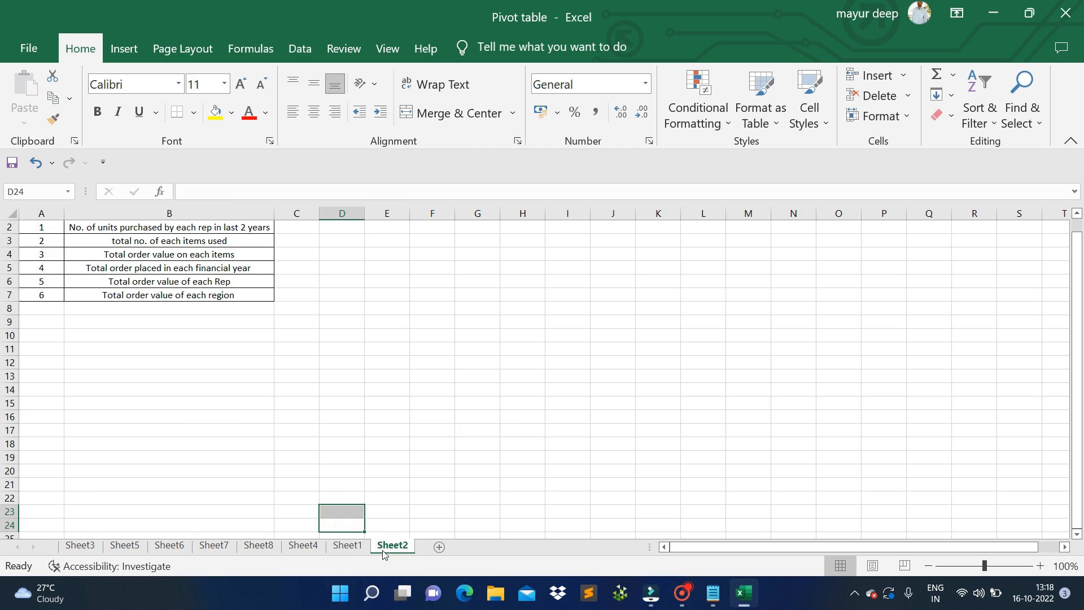
pyautogui.scroll(1, 169, 401)
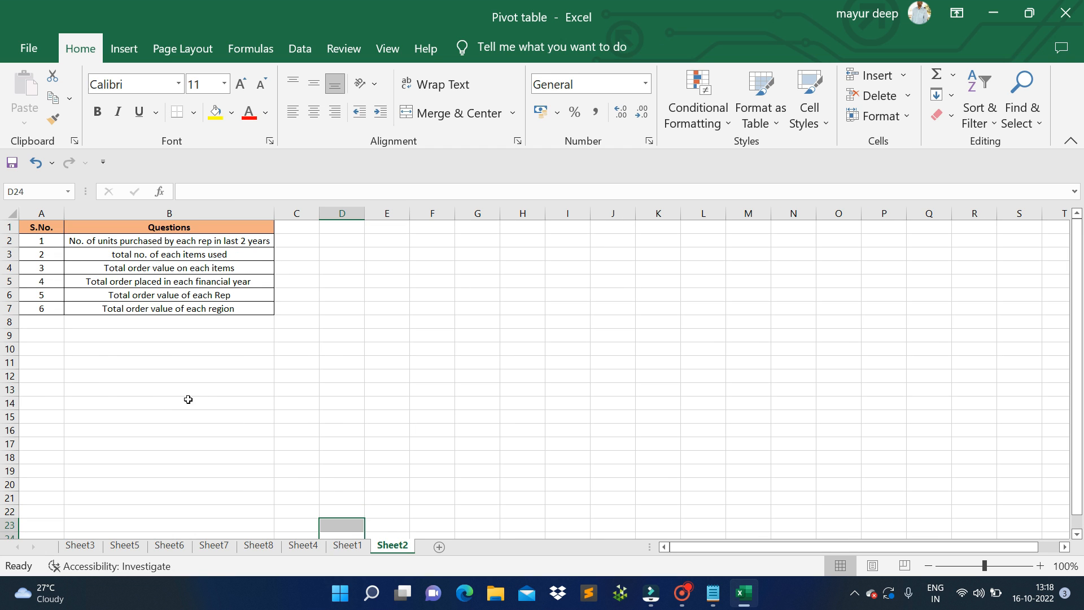
pyautogui.click(124, 310)
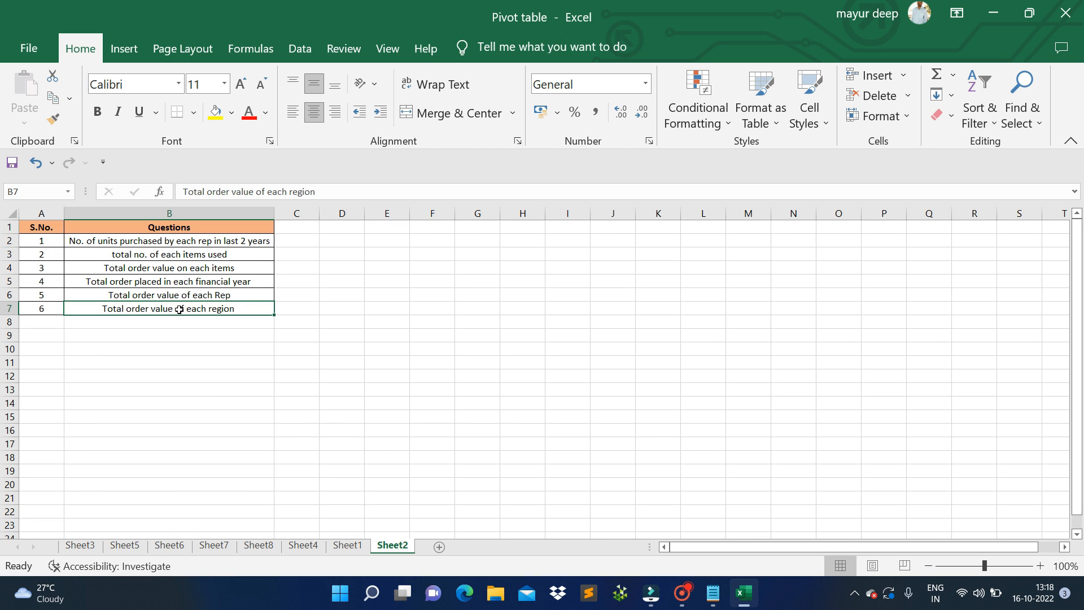
pyautogui.click(9, 308)
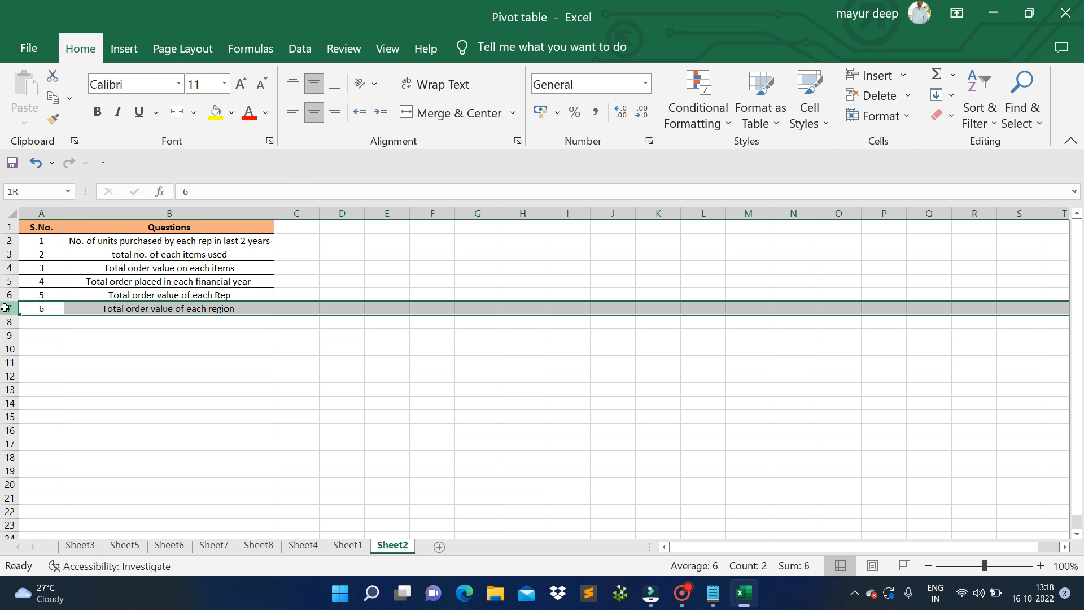
pyautogui.click(132, 269)
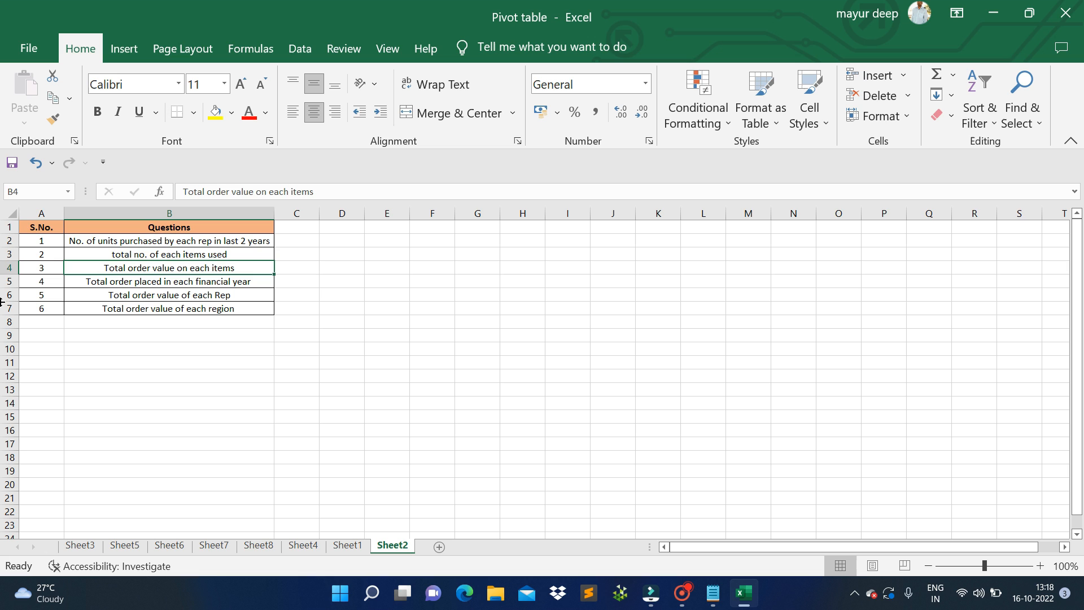
pyautogui.click(9, 268)
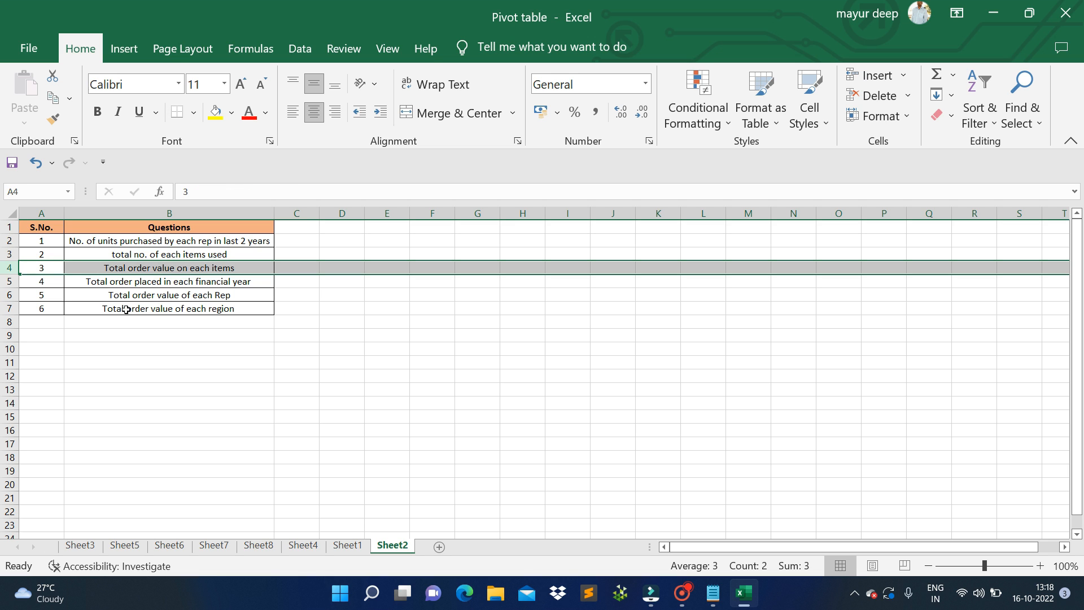
pyautogui.click(116, 312)
pyautogui.click(9, 308)
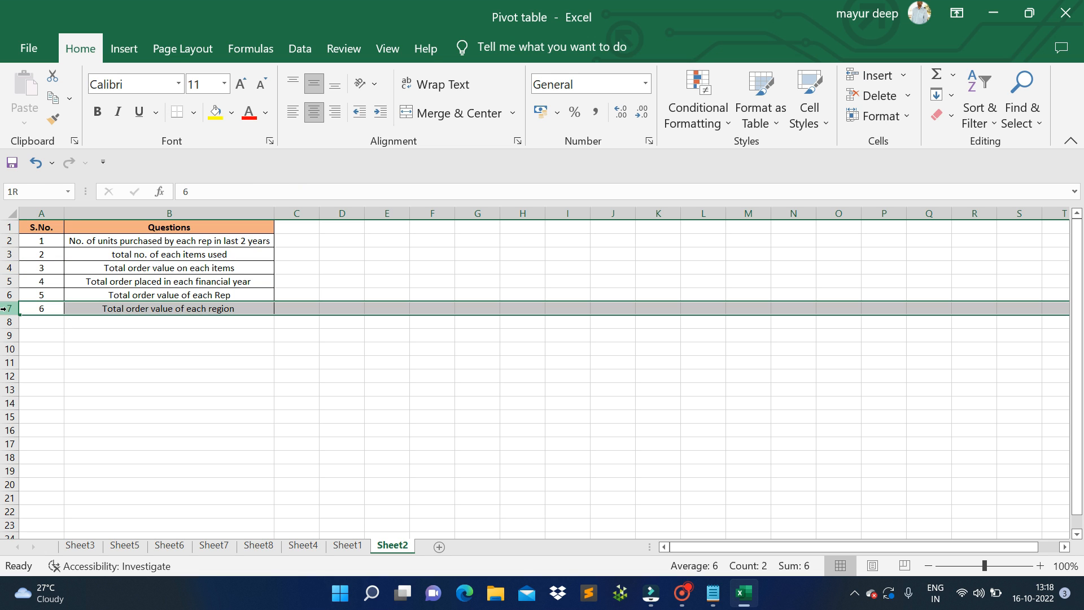
# Replace Item with Region in the rows of the Sheet4 PivotTable, keeping Sum of Total as the values
pyautogui.click(347, 545)
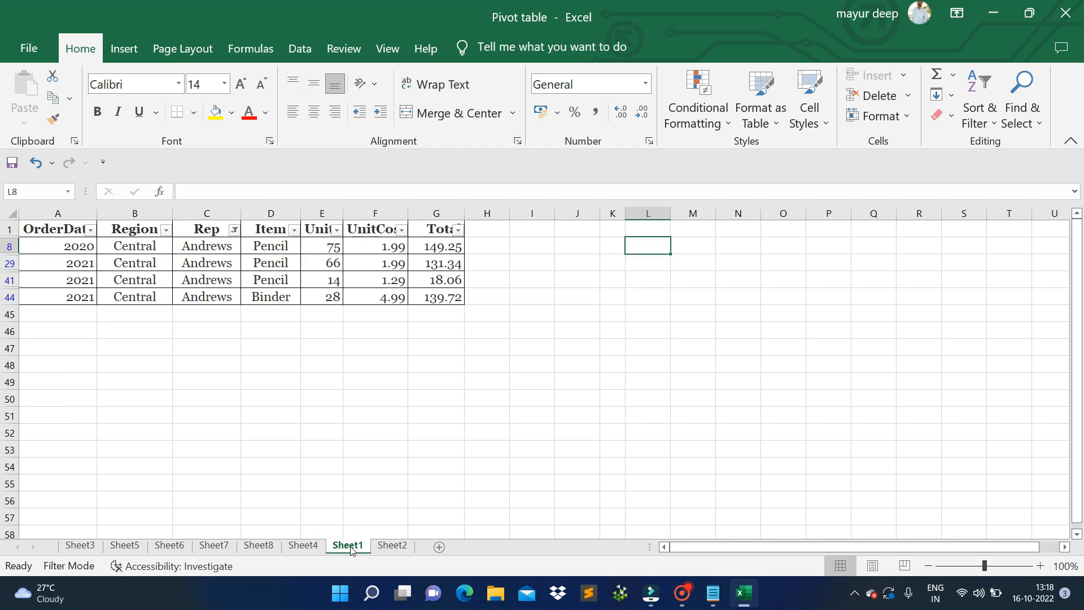
pyautogui.click(304, 546)
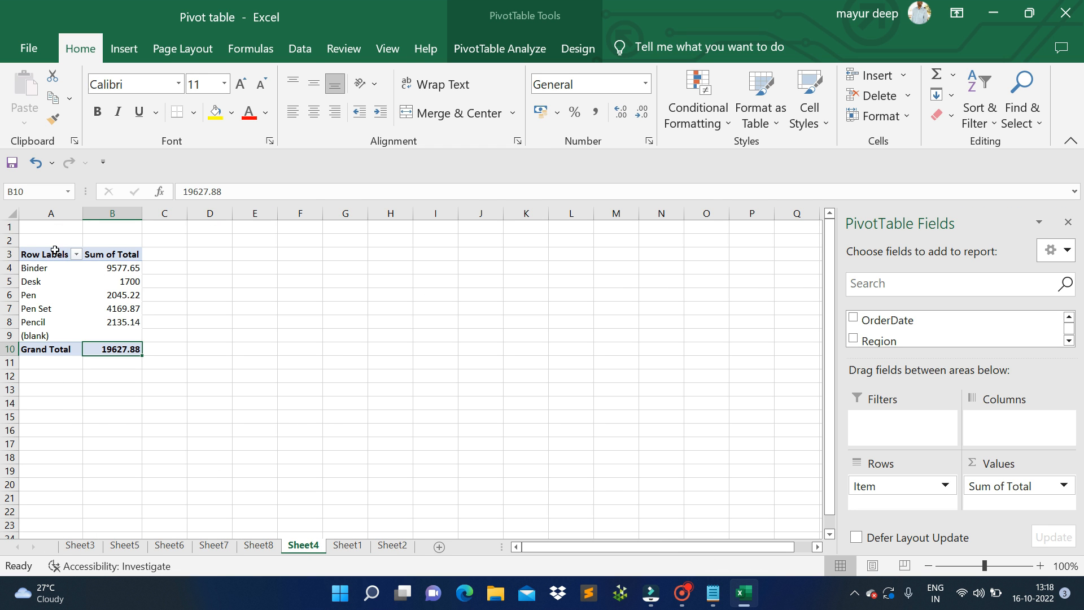
pyautogui.click(51, 214)
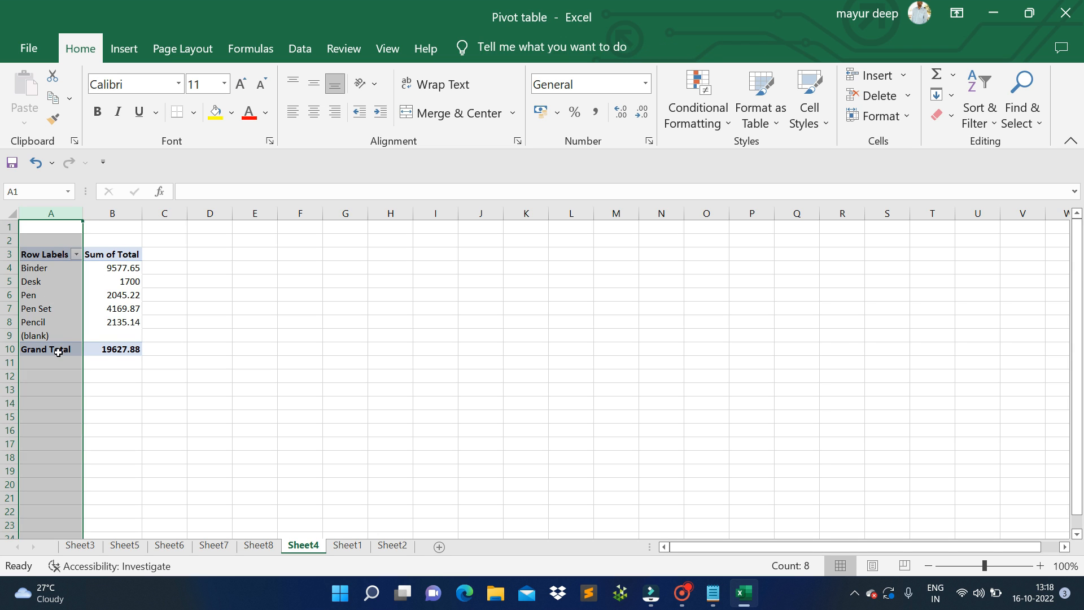
pyautogui.click(58, 327)
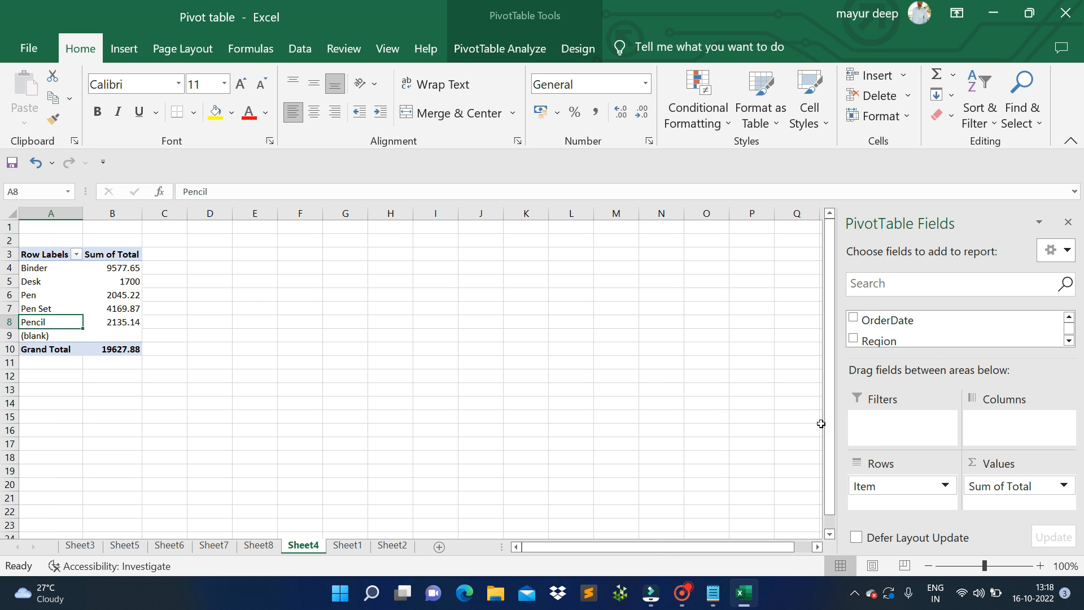
pyautogui.moveTo(897, 486); pyautogui.dragTo(987, 351)
pyautogui.click(1068, 318)
pyautogui.click(1068, 318)
pyautogui.click(1069, 318)
pyautogui.click(1068, 318)
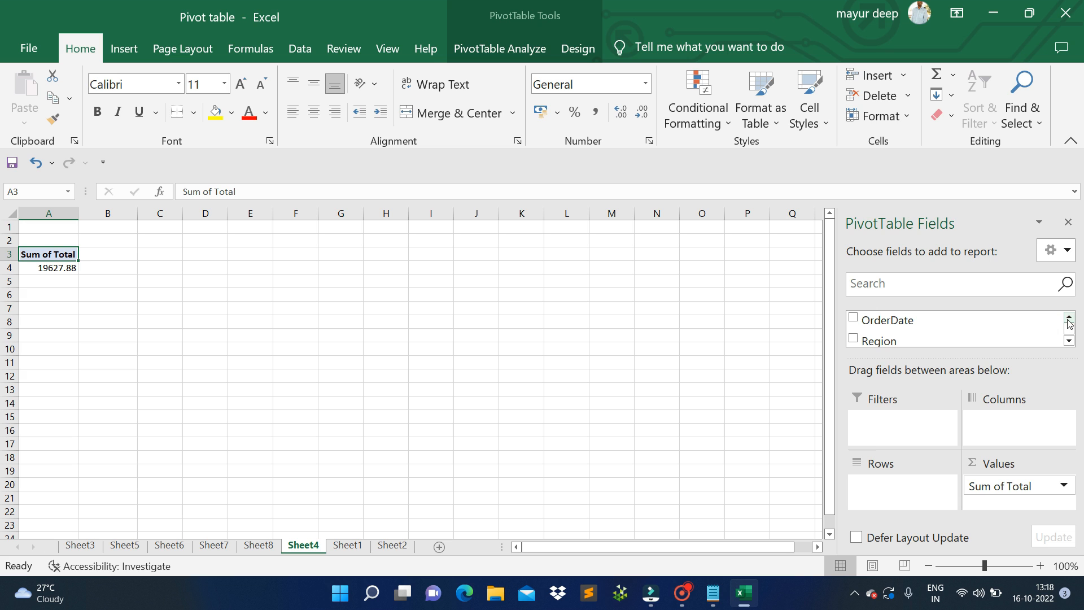
pyautogui.moveTo(880, 341); pyautogui.dragTo(899, 493)
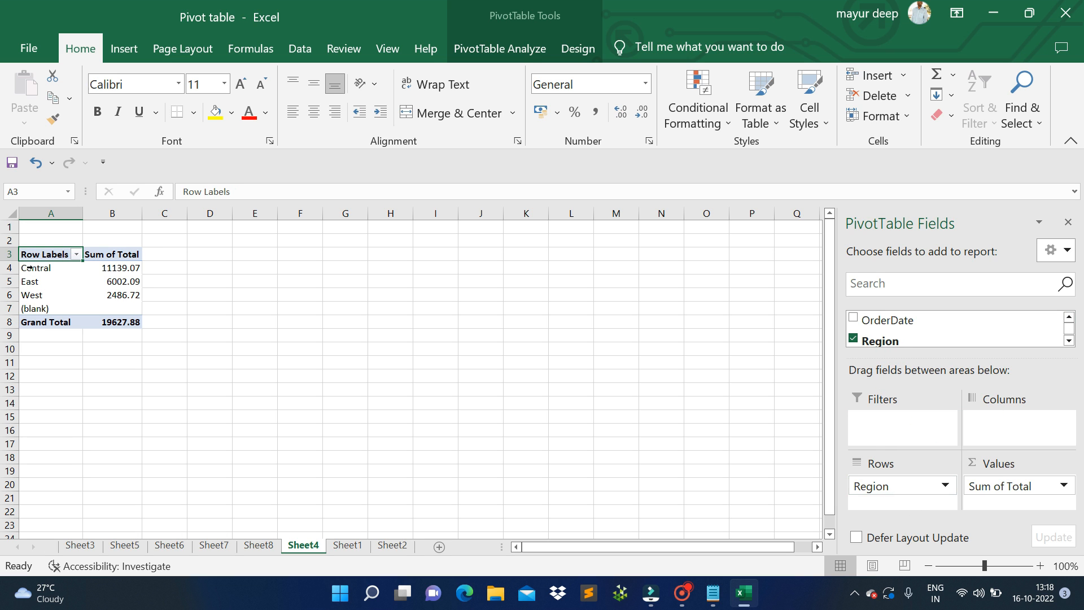
# Examine the order values of the Central, East and West regions and the grand total in the PivotTable
pyautogui.moveTo(50, 272); pyautogui.dragTo(133, 292)
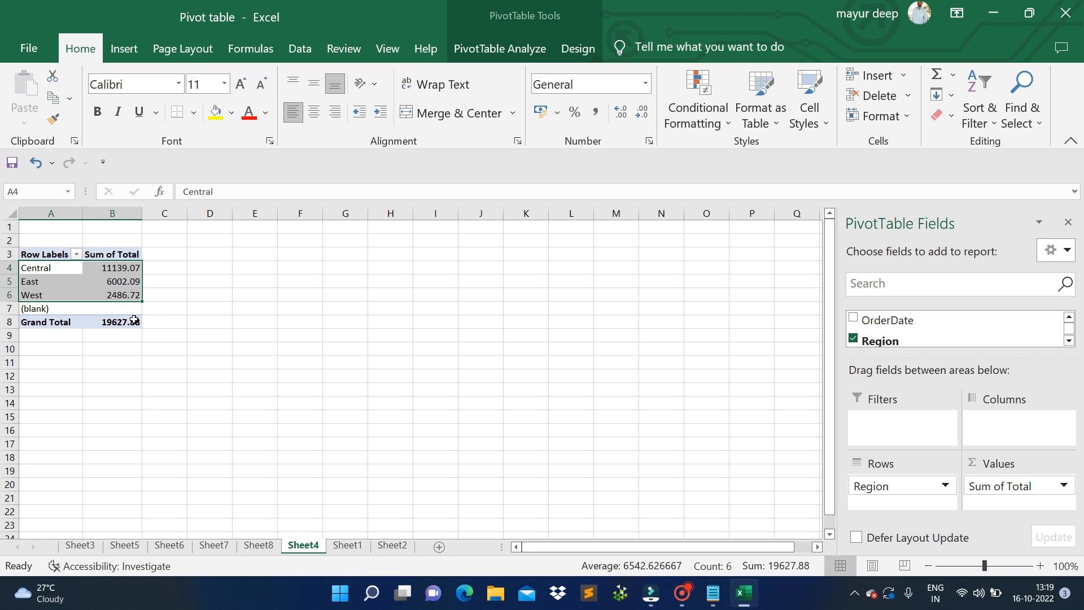
pyautogui.click(129, 295)
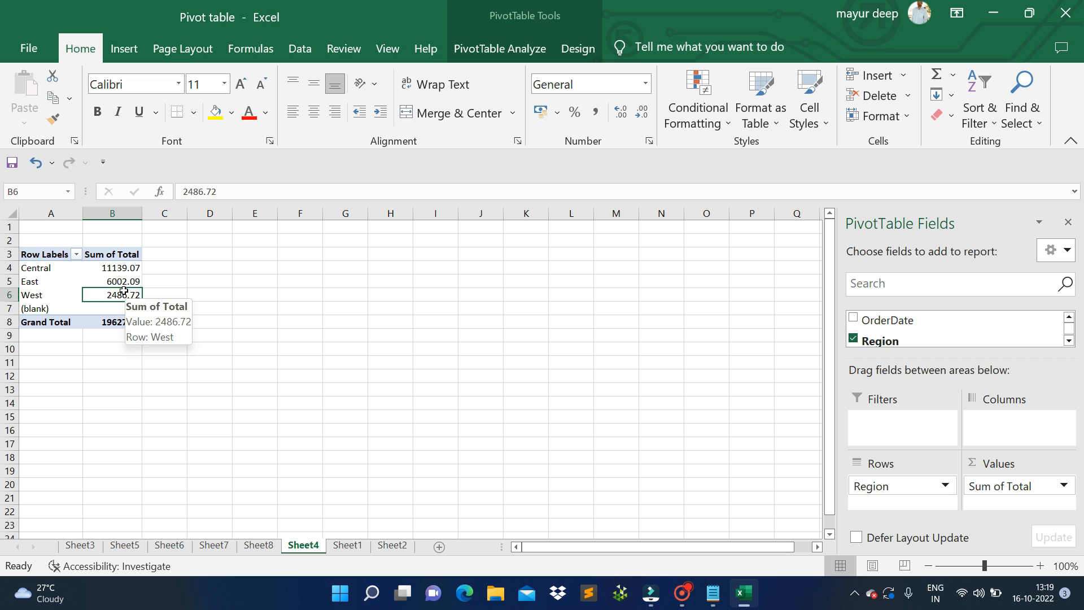
pyautogui.click(5, 282)
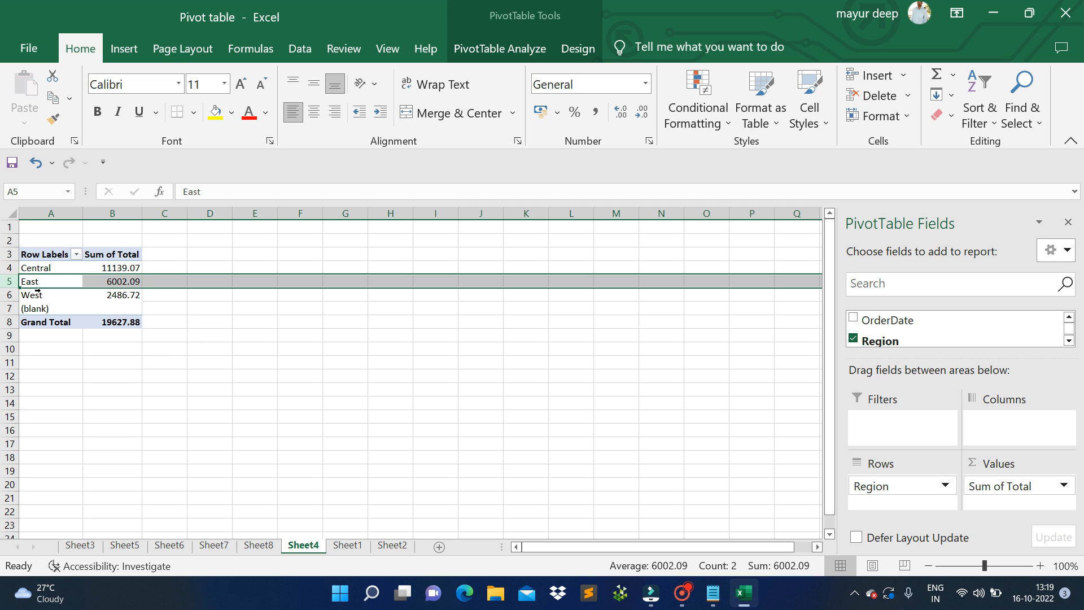
pyautogui.click(108, 284)
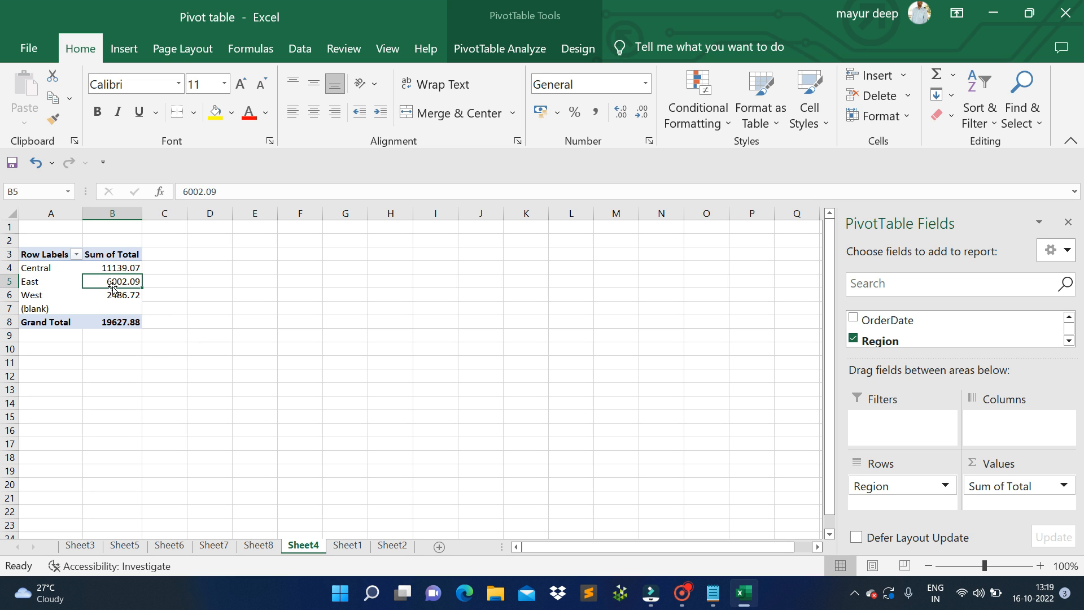
pyautogui.click(128, 323)
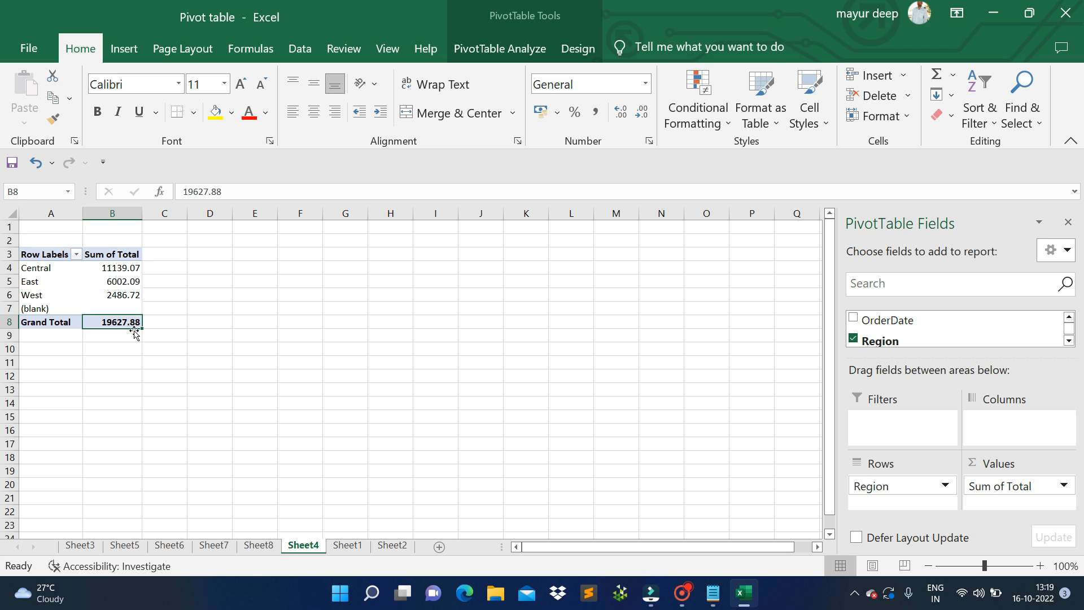
# Review the sixth and fifth Sheet2 questions on order value per region and per Rep, and glance at the Sheet1 data
pyautogui.click(390, 549)
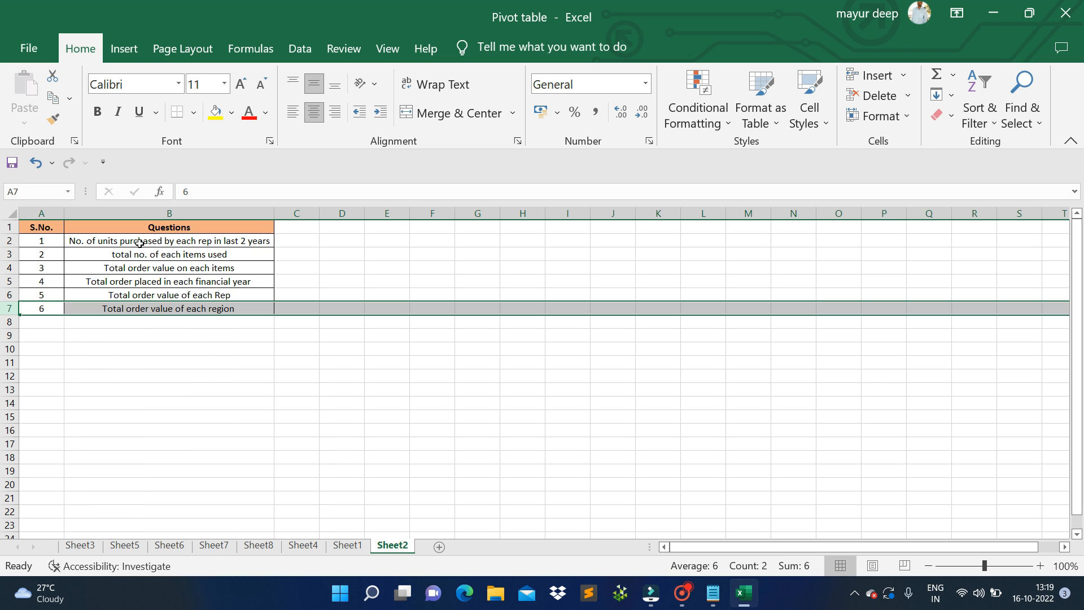
pyautogui.click(188, 309)
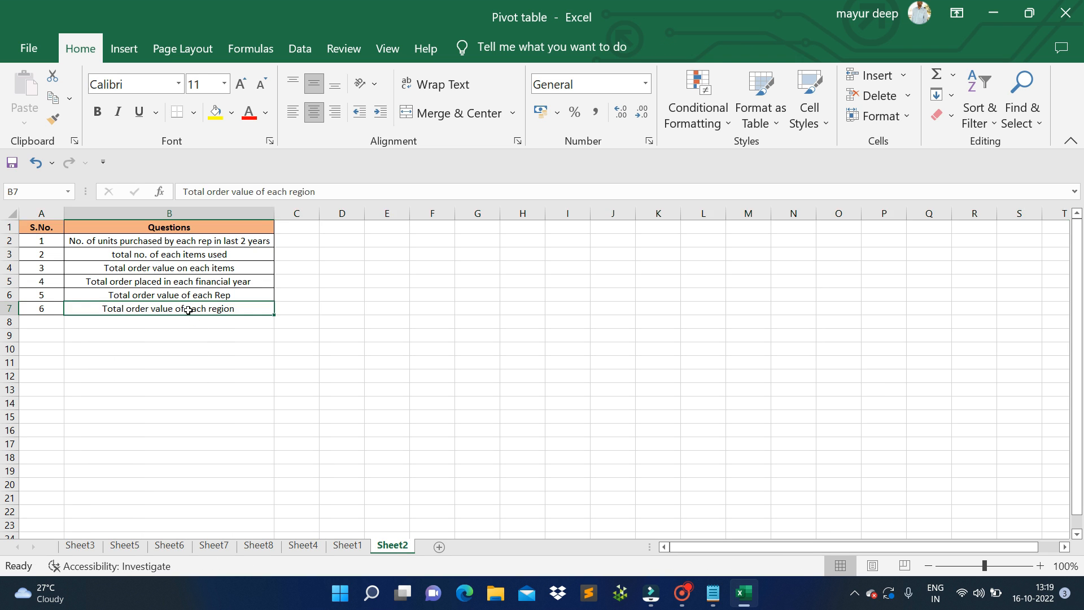
pyautogui.click(167, 293)
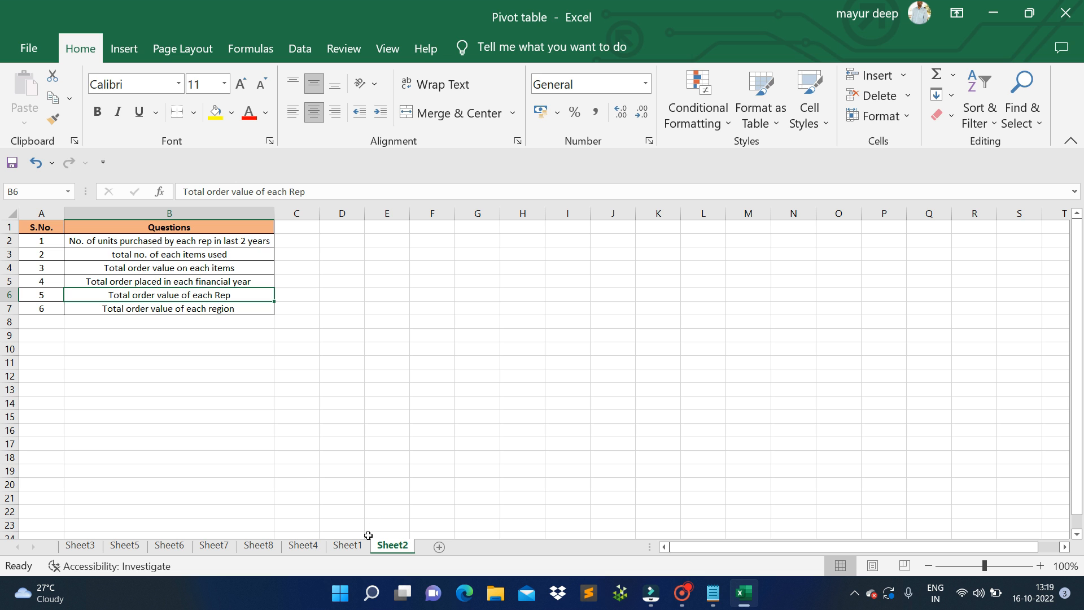
pyautogui.click(348, 545)
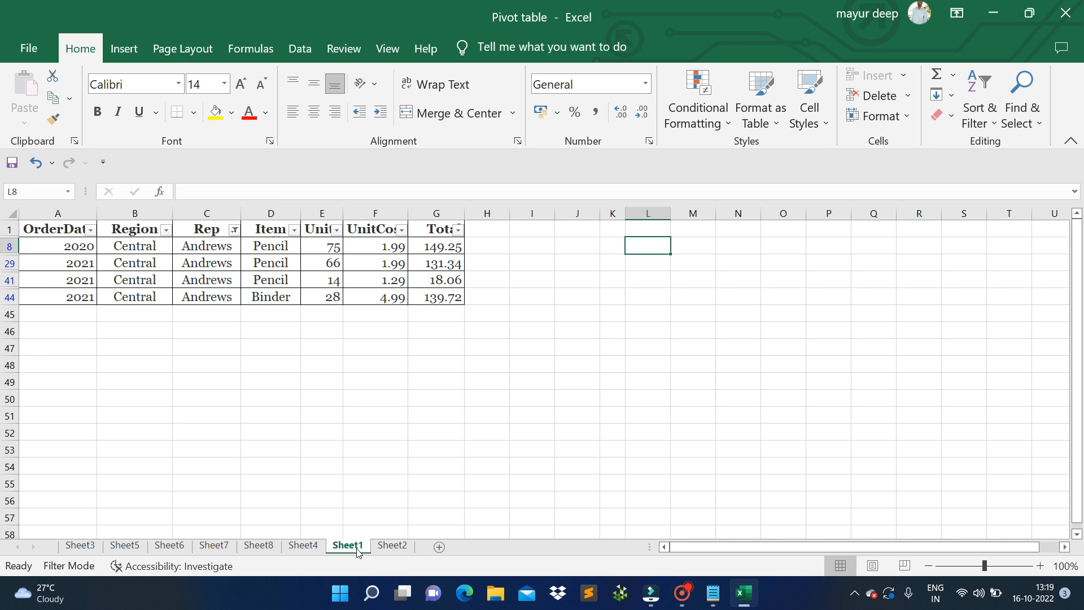
pyautogui.click(393, 545)
# Return to the region PivotTable on Sheet4, review its row labels and select the empty cell E8
pyautogui.click(300, 552)
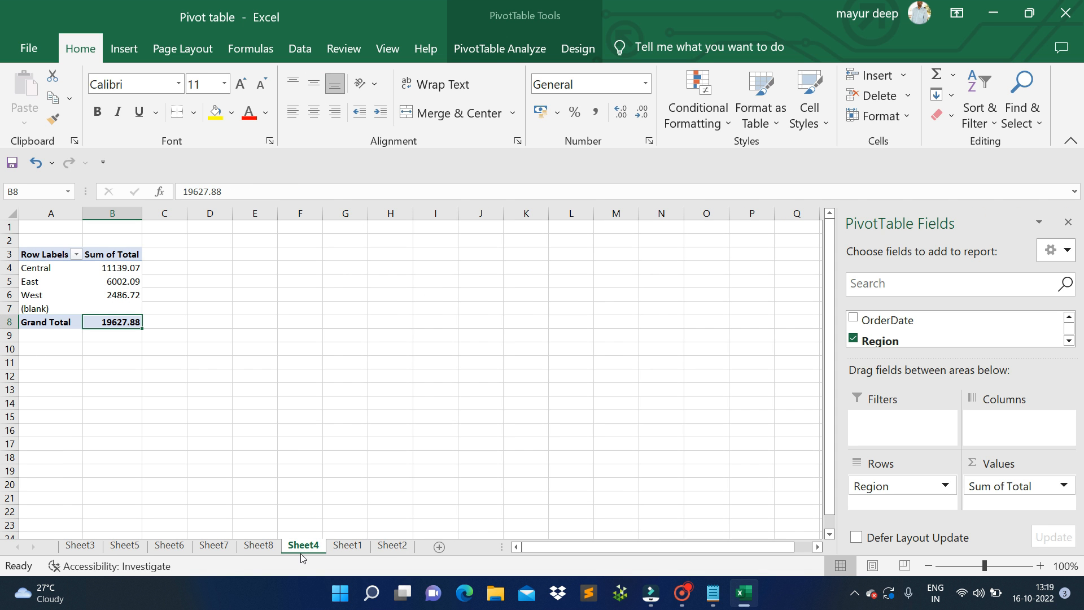
pyautogui.click(49, 214)
pyautogui.click(265, 316)
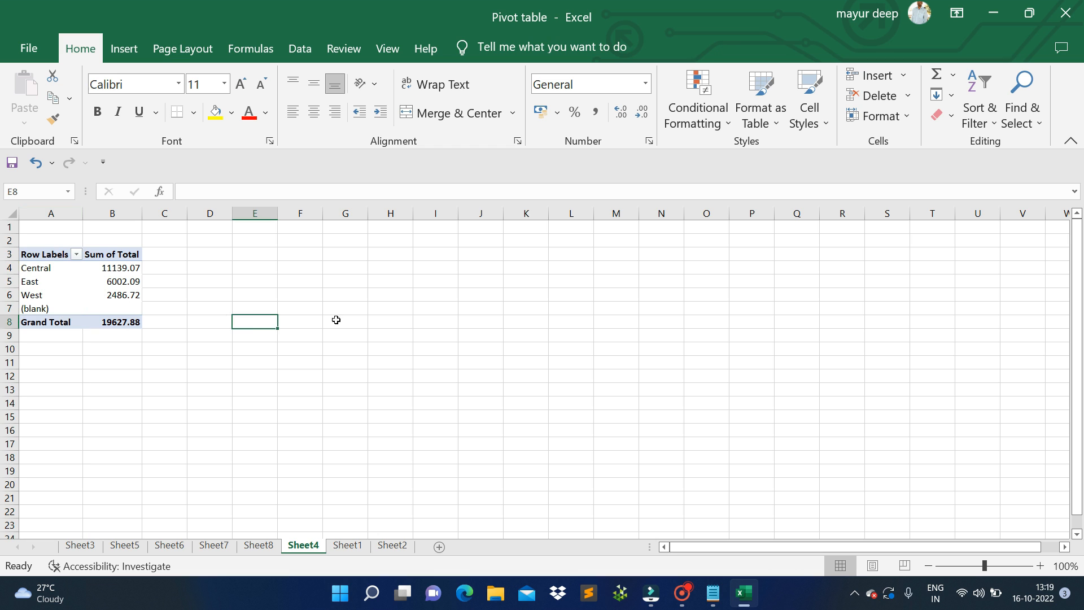
# Replace Region with Rep in the rows of the Sheet4 PivotTable, keeping Sum of Total as the values
pyautogui.click(70, 278)
pyautogui.moveTo(60, 270); pyautogui.dragTo(59, 308)
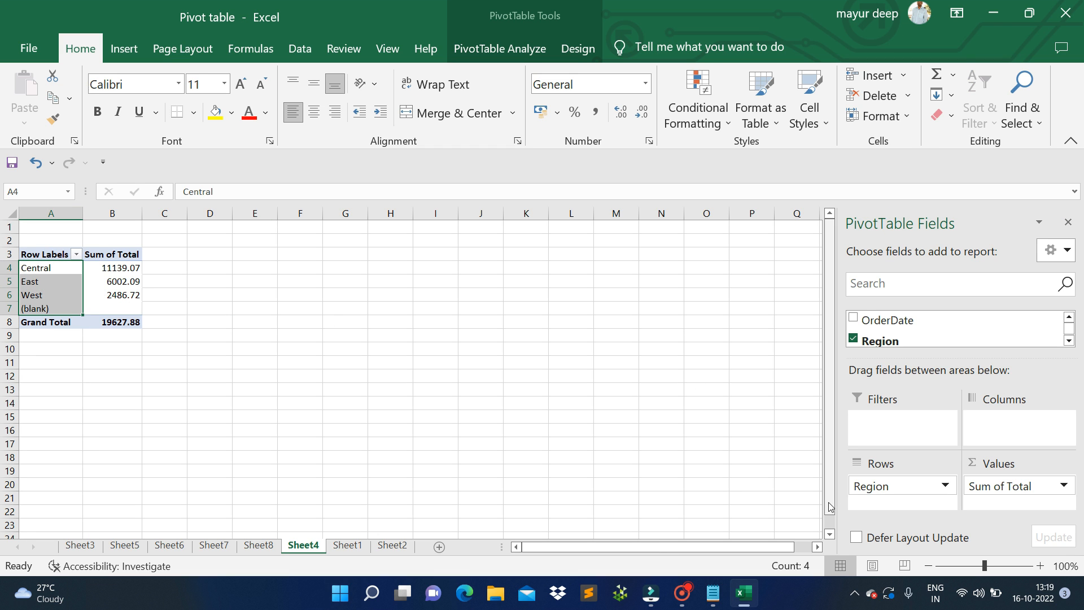
pyautogui.moveTo(871, 486); pyautogui.dragTo(931, 347)
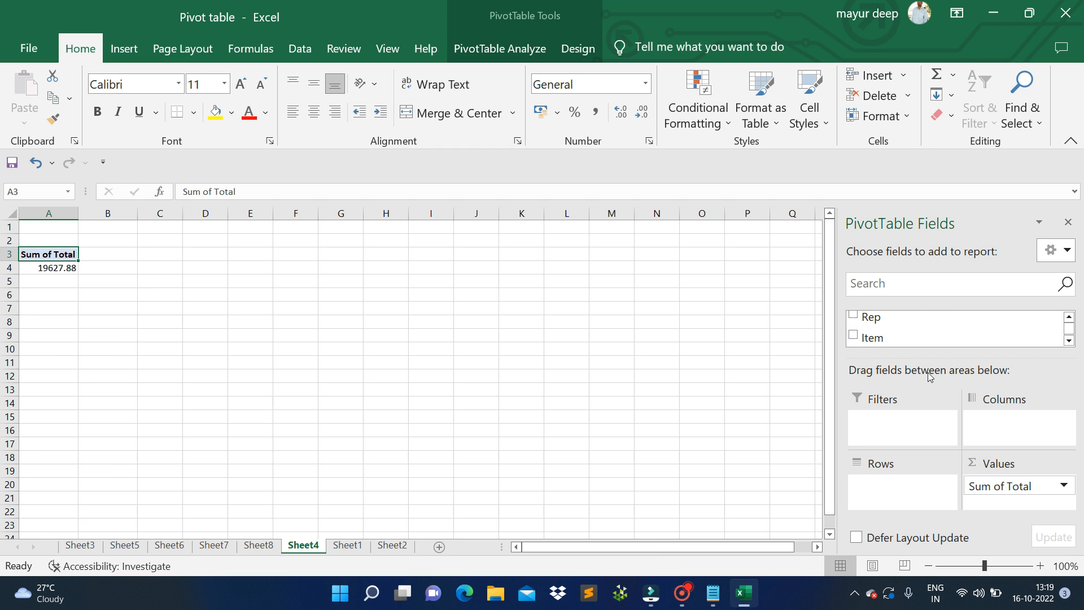
pyautogui.click(1069, 319)
pyautogui.click(1069, 319)
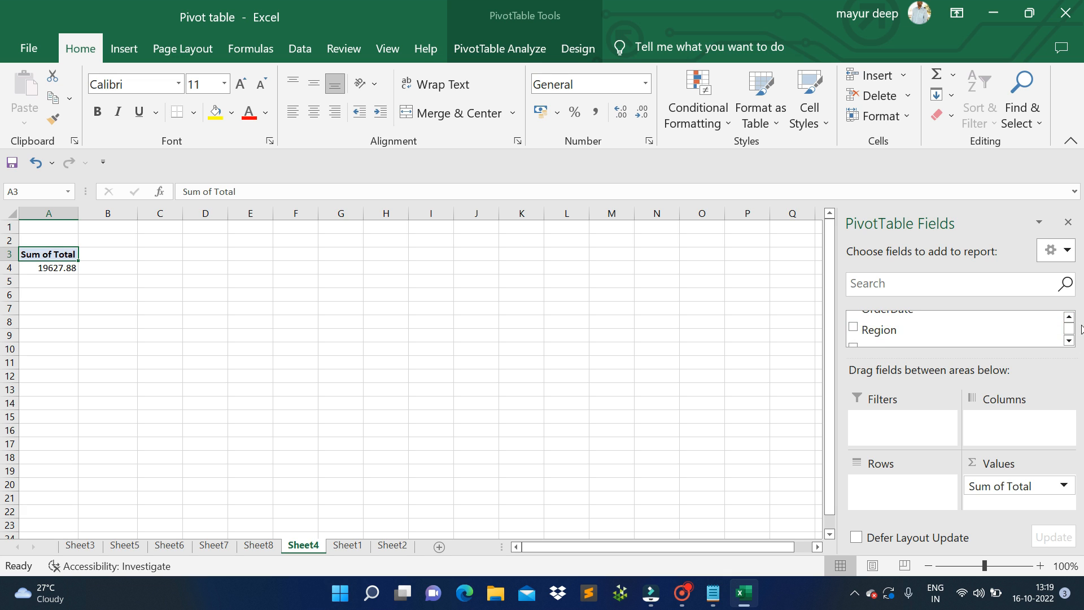
pyautogui.click(1069, 341)
pyautogui.moveTo(883, 334); pyautogui.dragTo(913, 498)
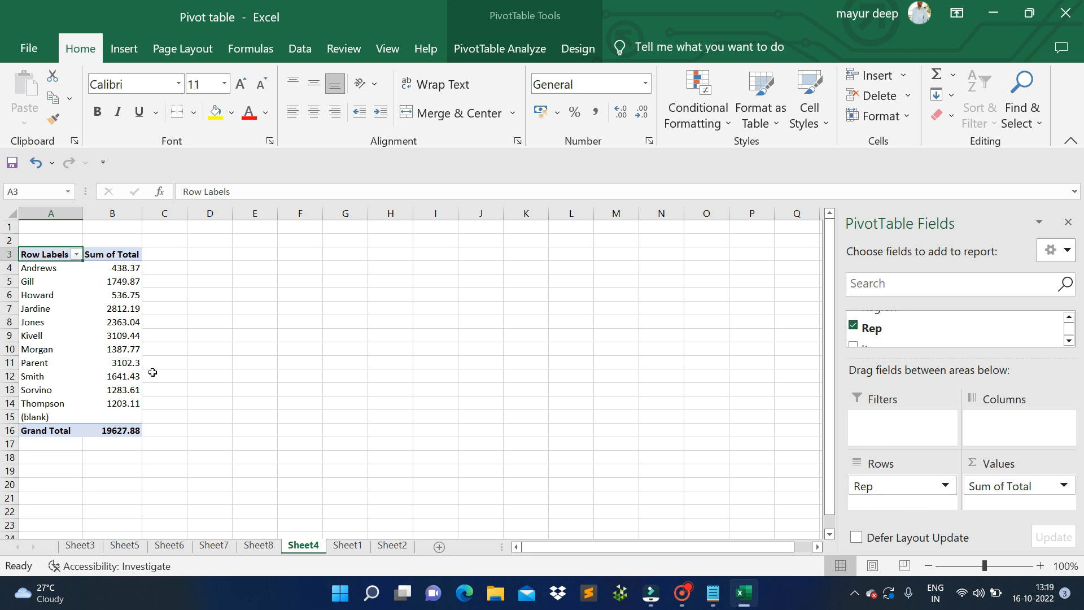
# Examine the order values of the individual reps and the grand total in the Sheet4 PivotTable
pyautogui.moveTo(124, 269); pyautogui.dragTo(109, 409)
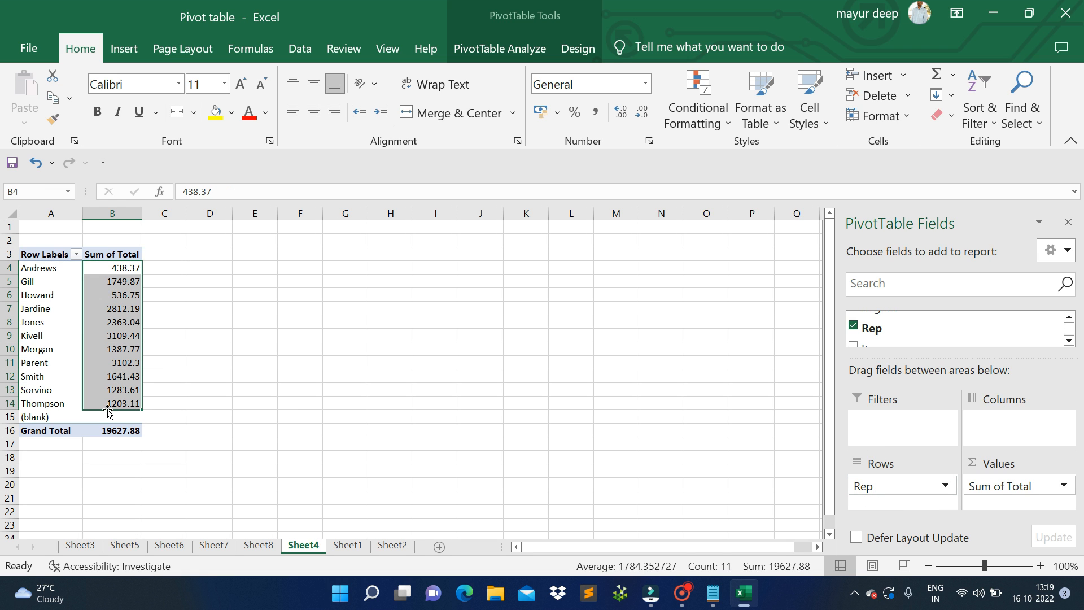
pyautogui.click(120, 268)
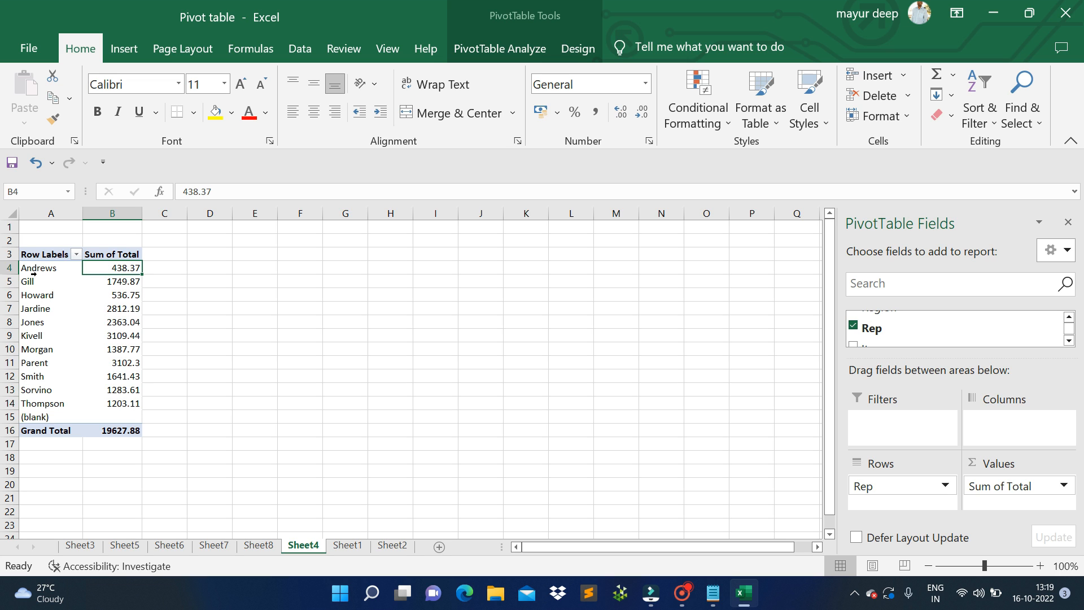
pyautogui.click(53, 272)
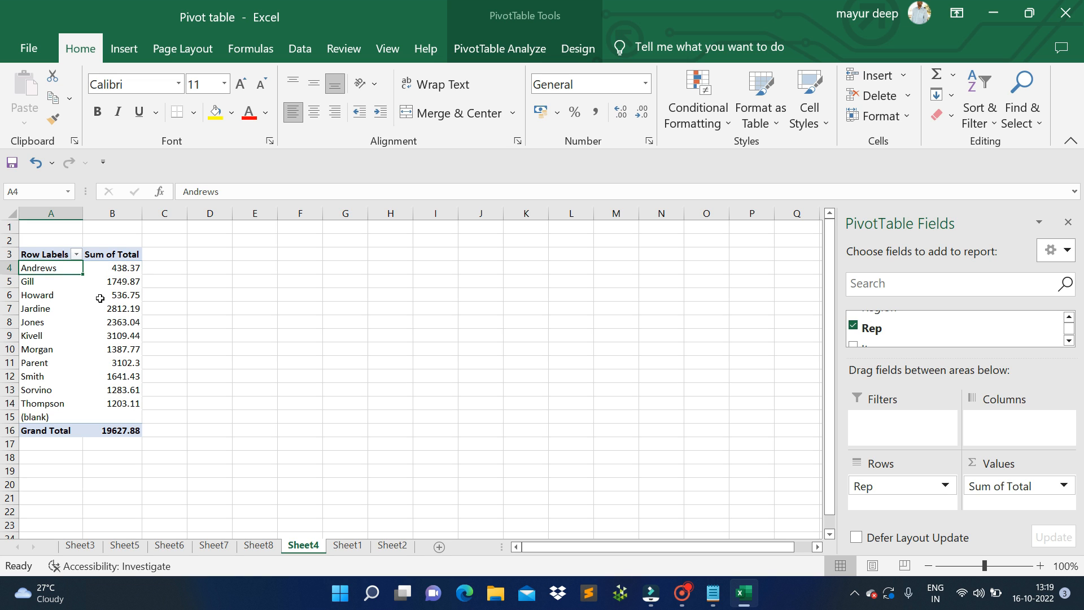
pyautogui.click(102, 267)
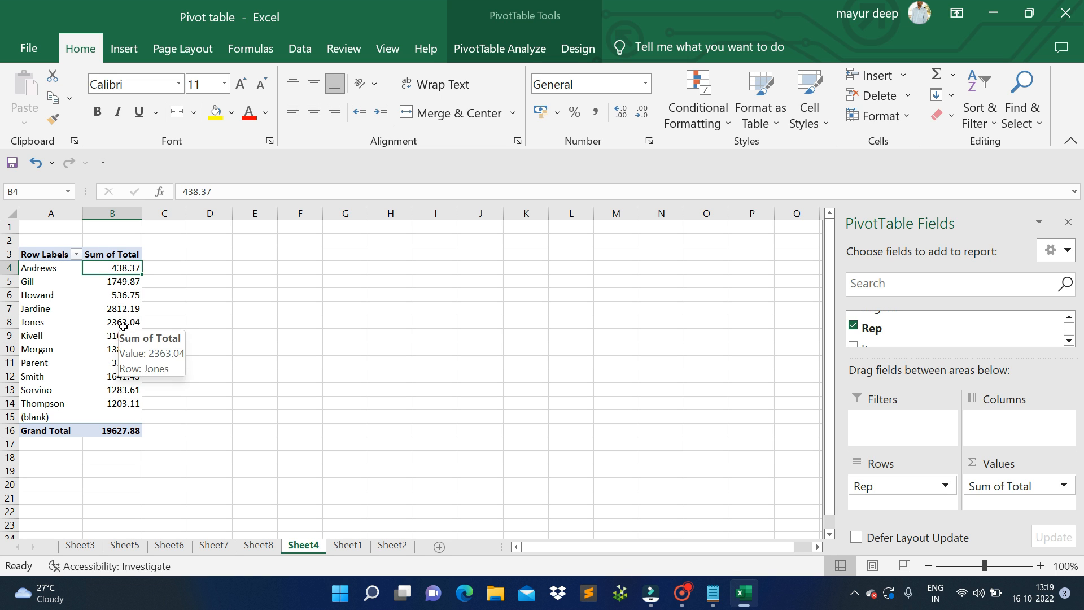
pyautogui.click(123, 365)
pyautogui.moveTo(127, 281)
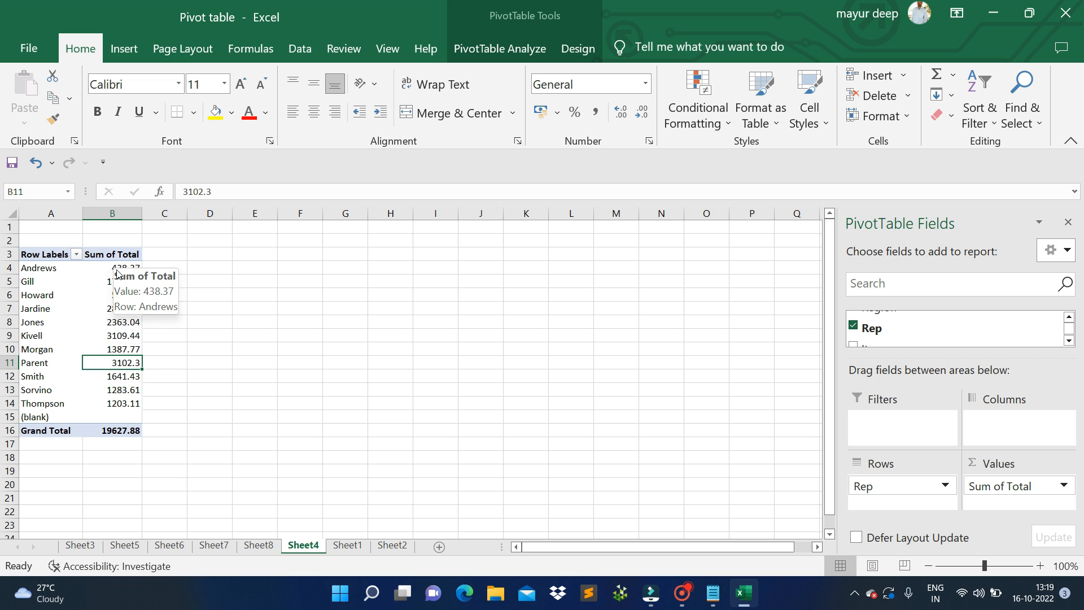
pyautogui.click(109, 264)
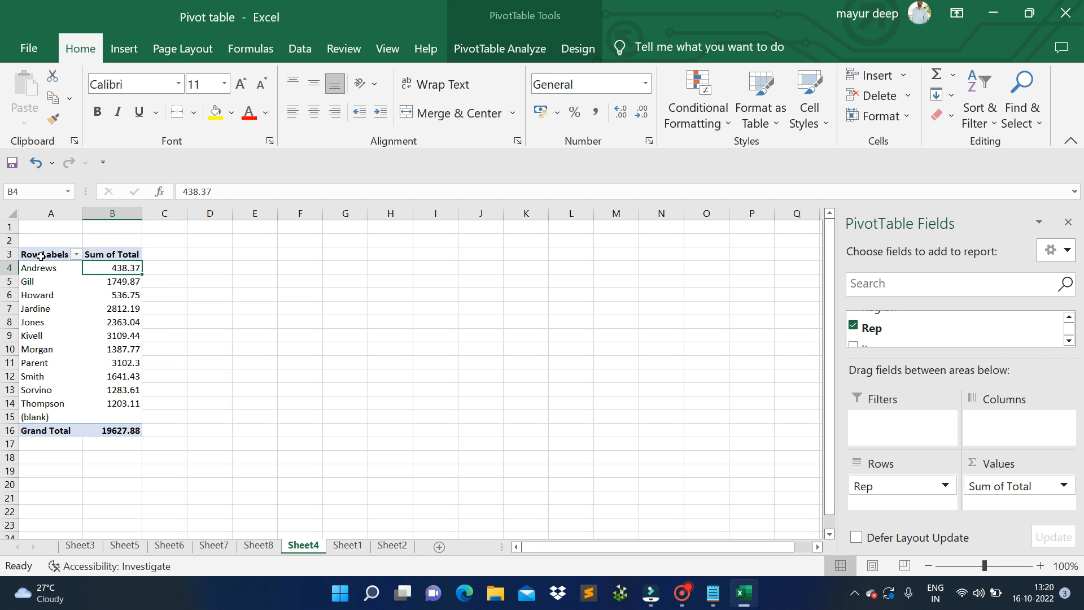
pyautogui.click(117, 429)
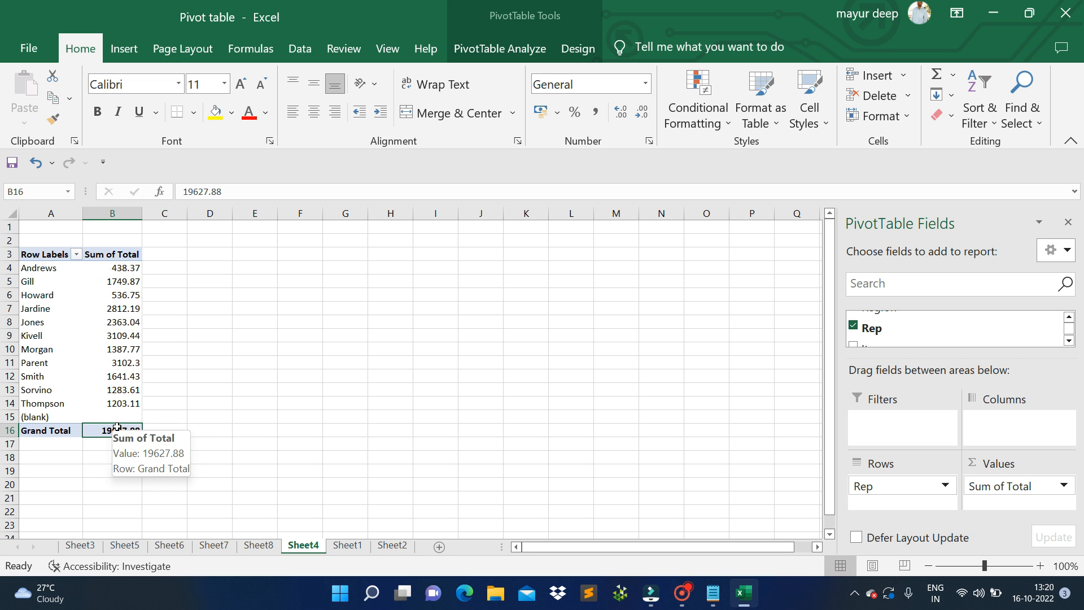
# Glance at the region PivotTable on Sheet8 and the filtered Sheet1 data, and review the Sheet2 questions
pyautogui.click(259, 546)
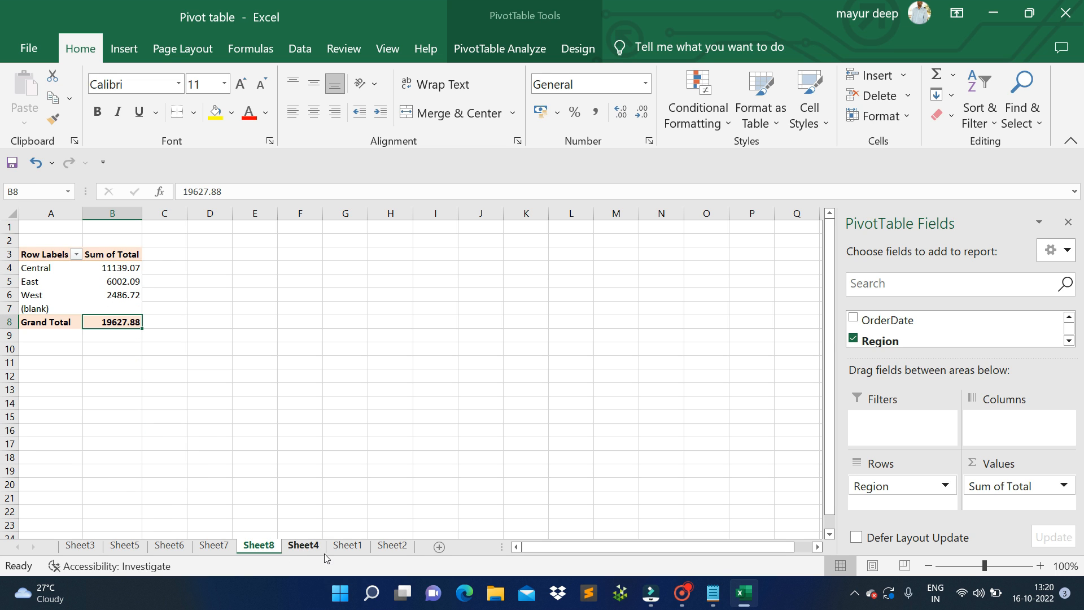
pyautogui.click(305, 546)
pyautogui.click(348, 545)
pyautogui.click(395, 533)
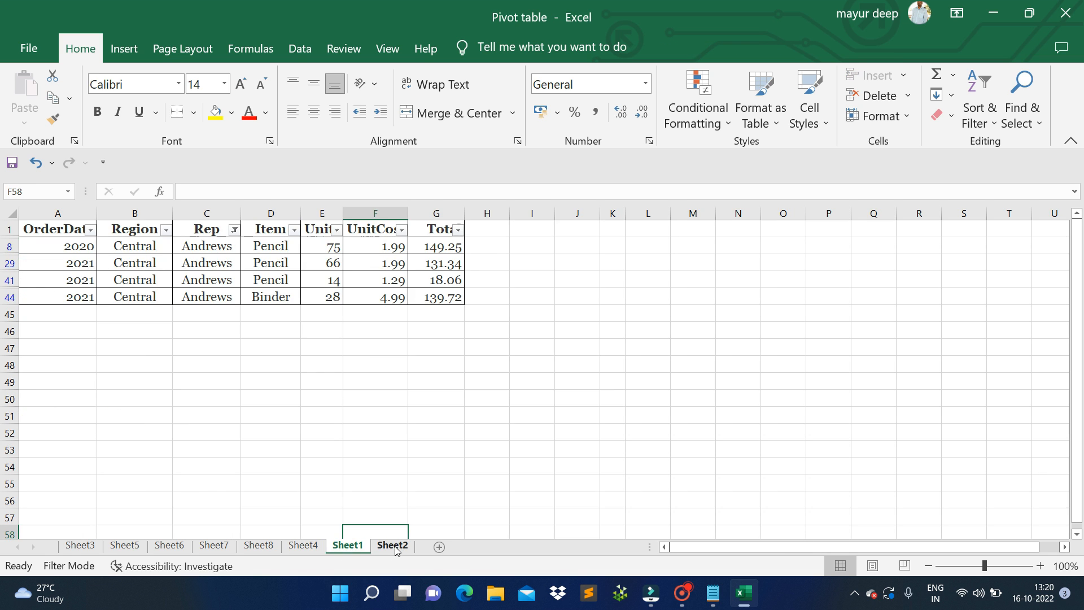
pyautogui.click(394, 546)
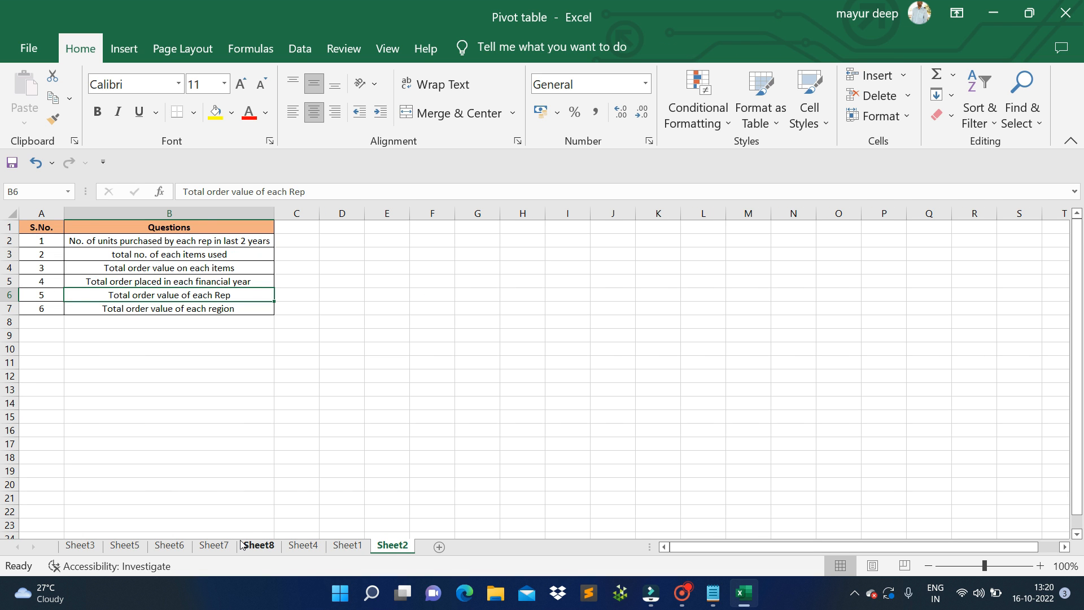
# Look through the PivotTables on Sheet6, Sheet7, Sheet8 and Sheet4
pyautogui.click(242, 546)
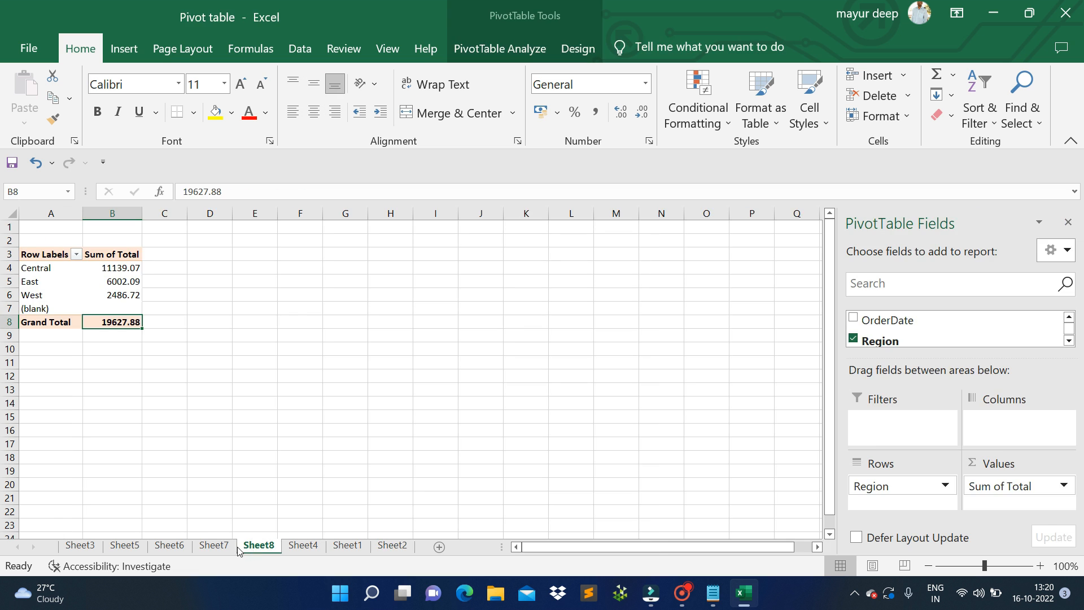
pyautogui.click(215, 545)
pyautogui.click(303, 546)
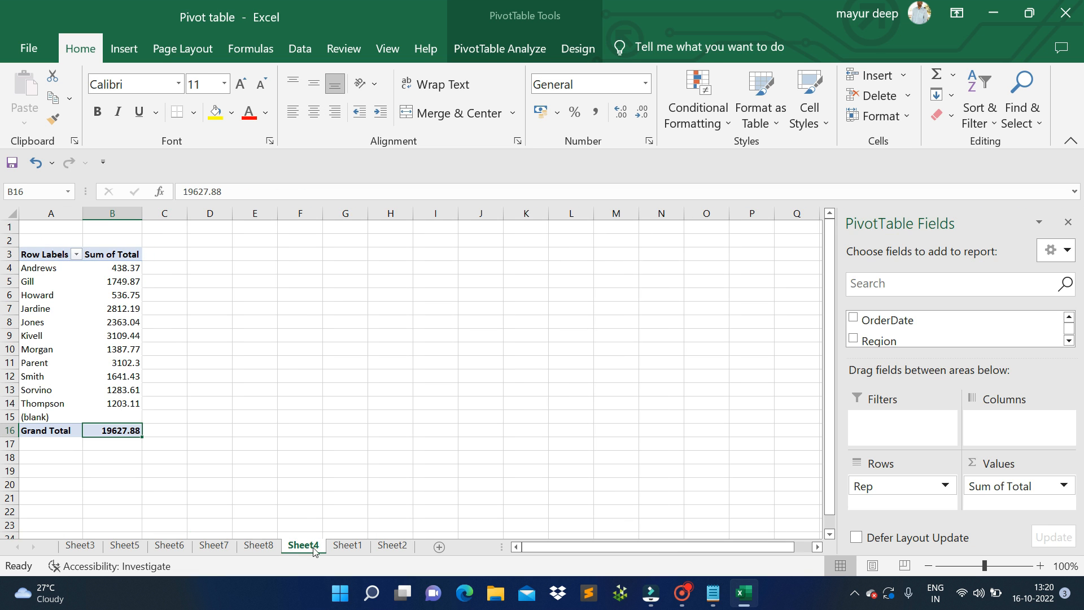
pyautogui.click(347, 546)
pyautogui.click(171, 547)
pyautogui.click(217, 547)
pyautogui.click(258, 547)
pyautogui.click(304, 546)
# Clear the Rep filter on the Sheet1 order data so that the orders of all reps are listed
pyautogui.click(347, 546)
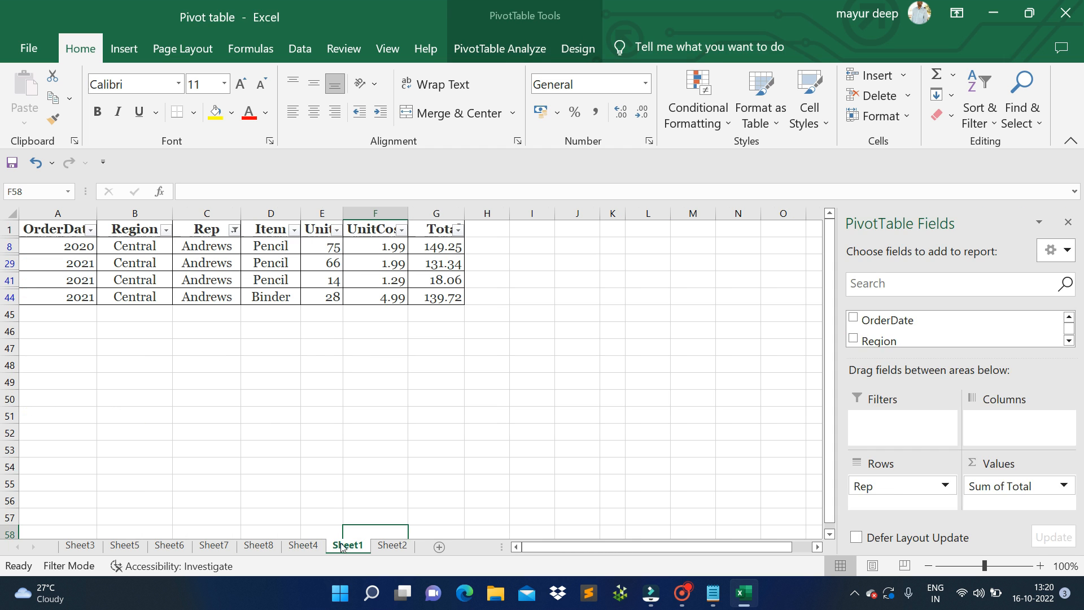
pyautogui.click(234, 230)
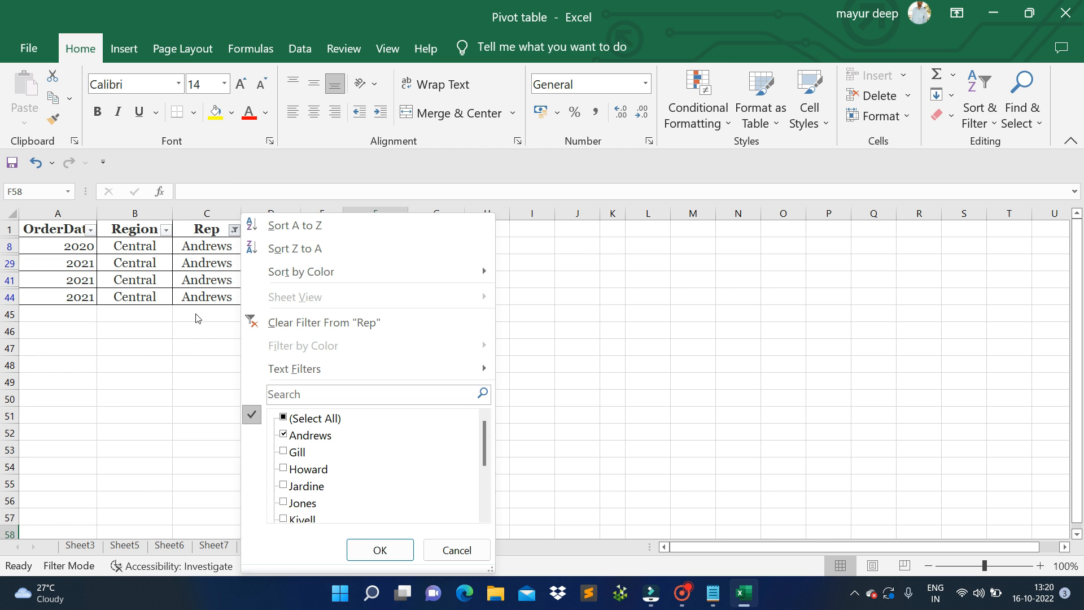
pyautogui.click(375, 550)
pyautogui.click(225, 277)
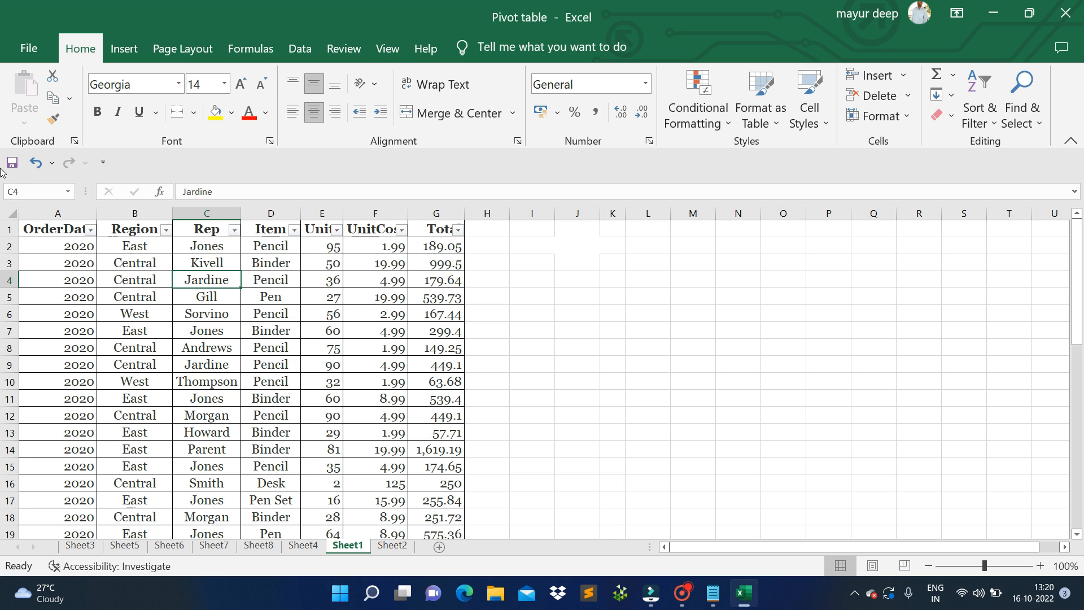
# Inspect the whole Sheet1 data set and the Rep, UnitCost and Total entries in row 4
pyautogui.click(10, 214)
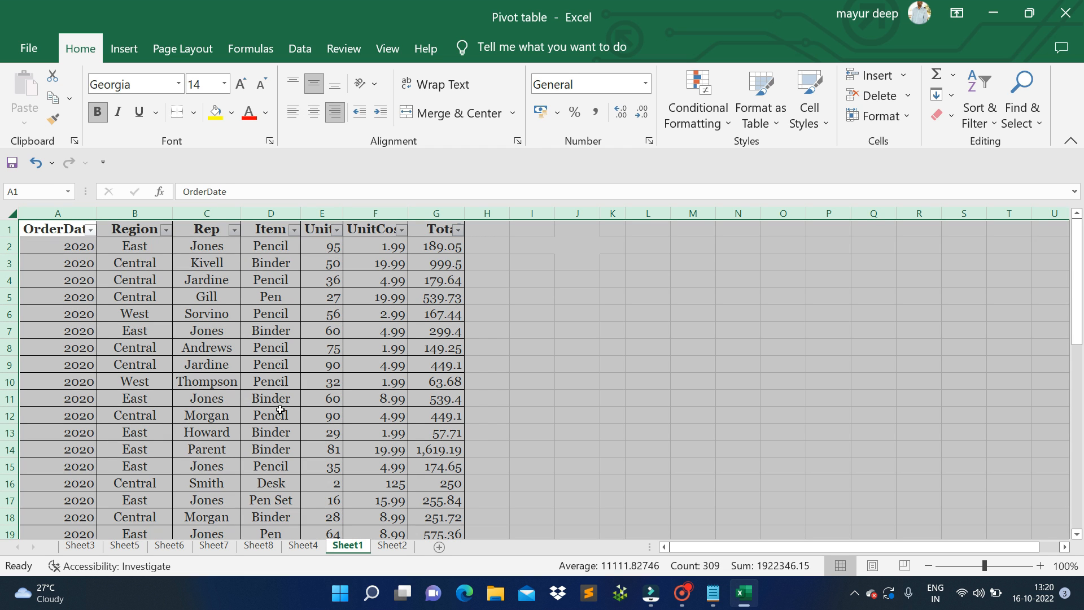
pyautogui.click(365, 283)
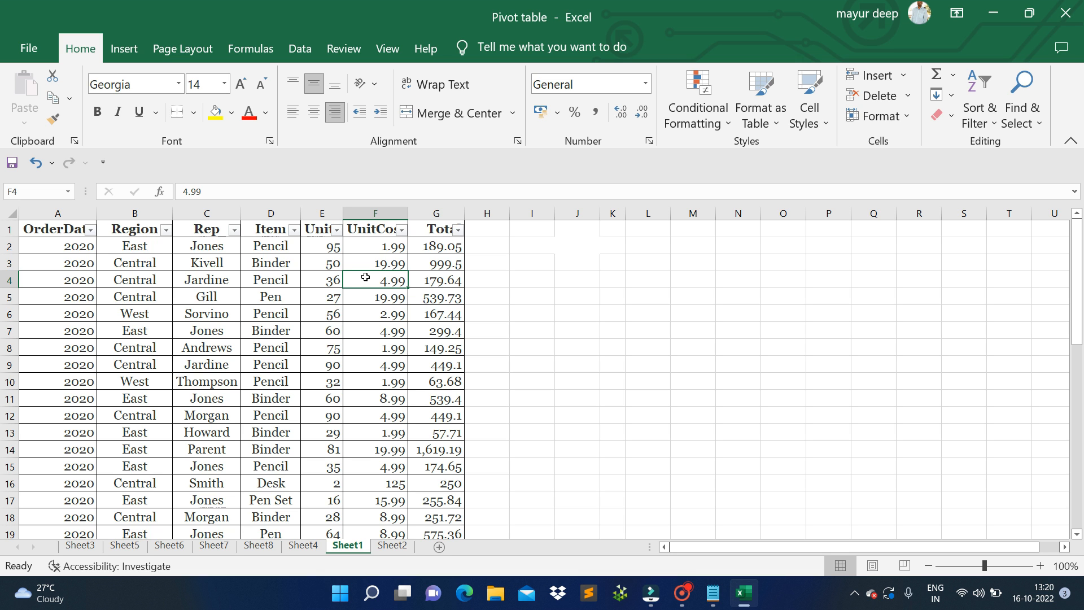
pyautogui.click(10, 214)
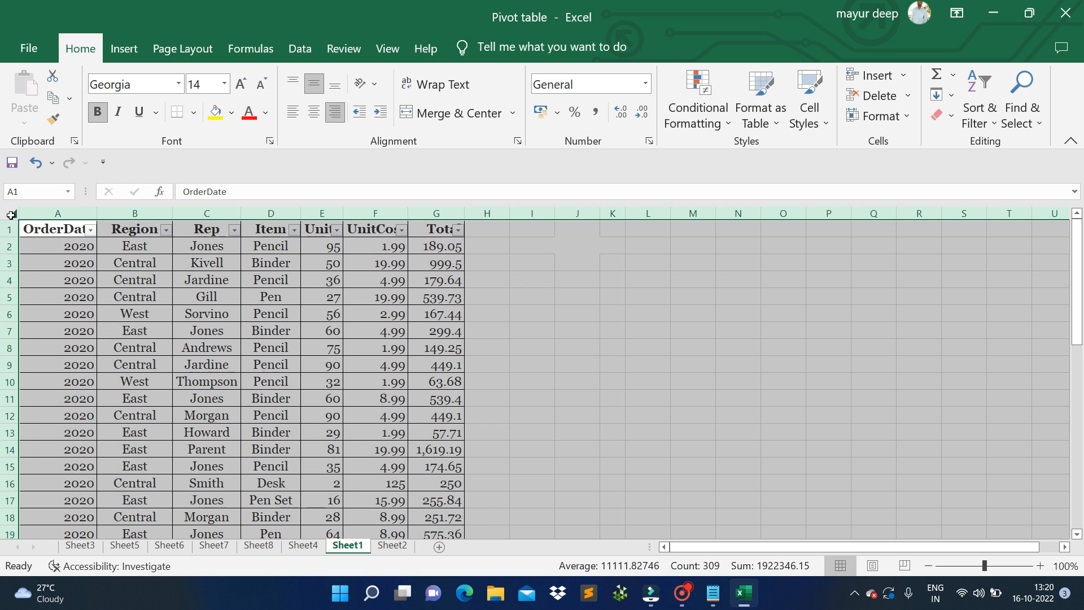
pyautogui.click(234, 286)
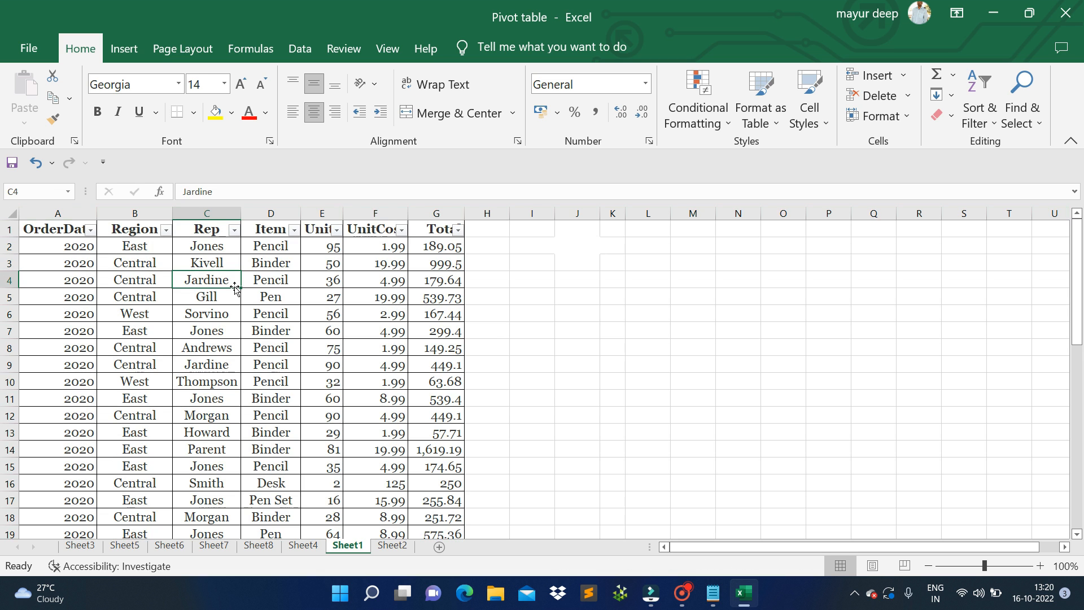
pyautogui.click(361, 278)
pyautogui.click(438, 280)
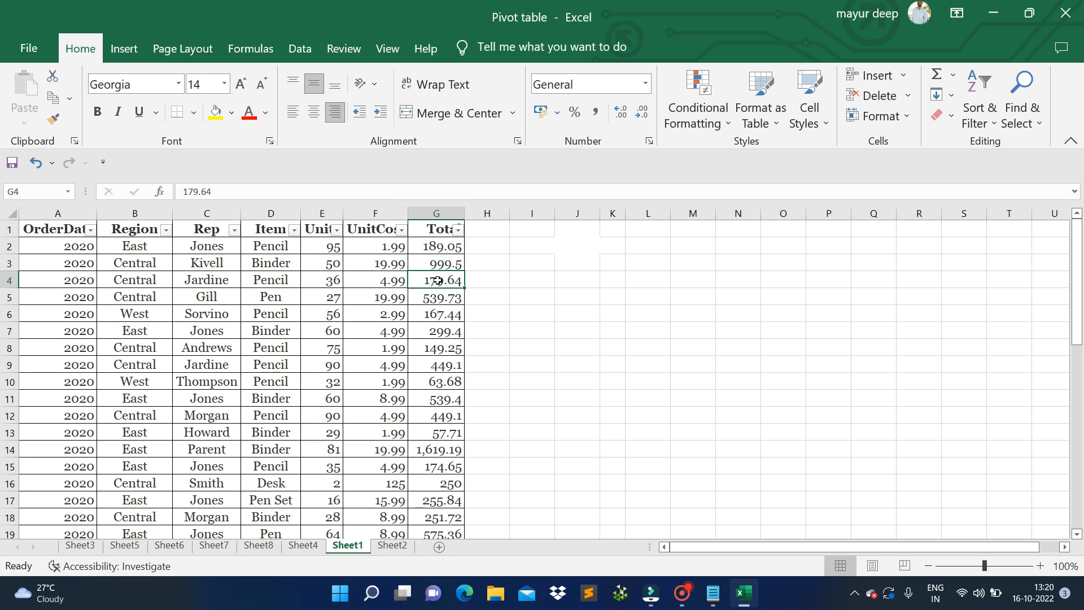
# Recheck the Sheet2 questions, and return to Sheet4 to review the rep PivotTable's range and headers
pyautogui.click(392, 546)
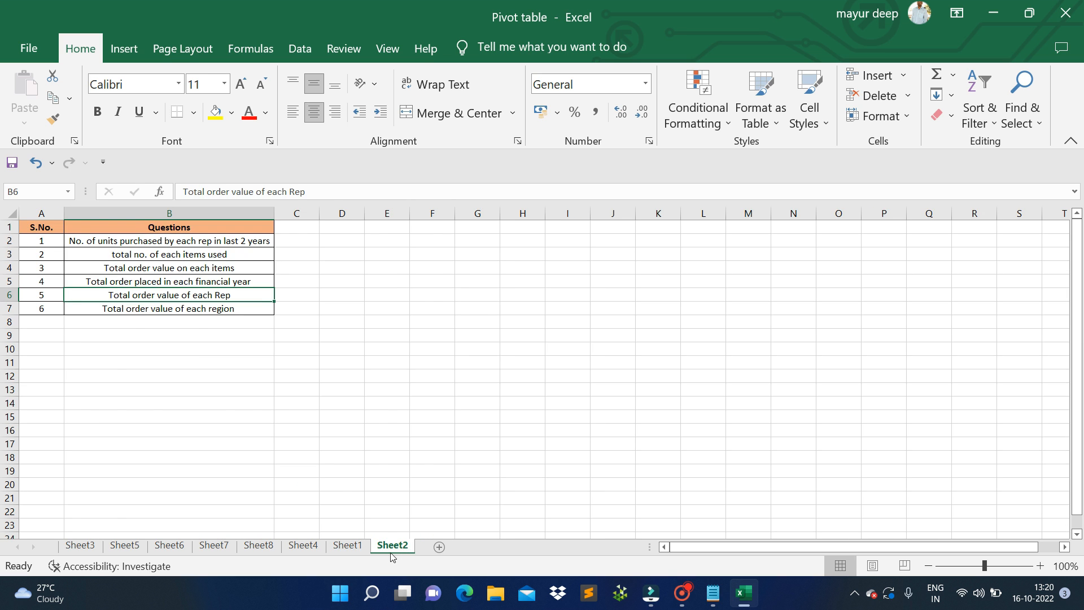
pyautogui.click(357, 547)
pyautogui.click(303, 546)
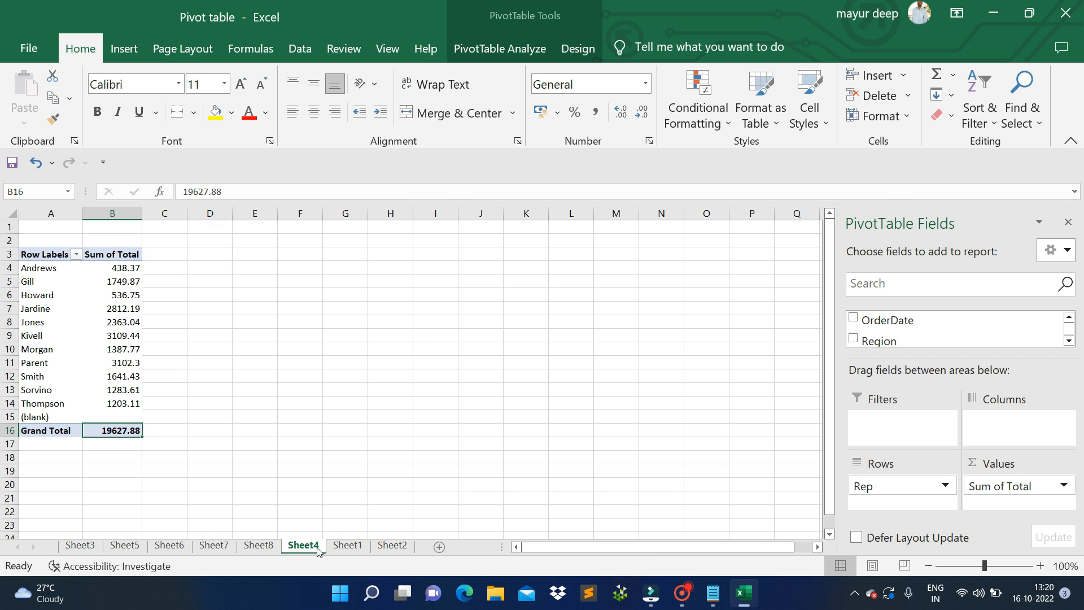
pyautogui.click(64, 253)
pyautogui.moveTo(74, 273); pyautogui.dragTo(116, 431)
pyautogui.click(113, 258)
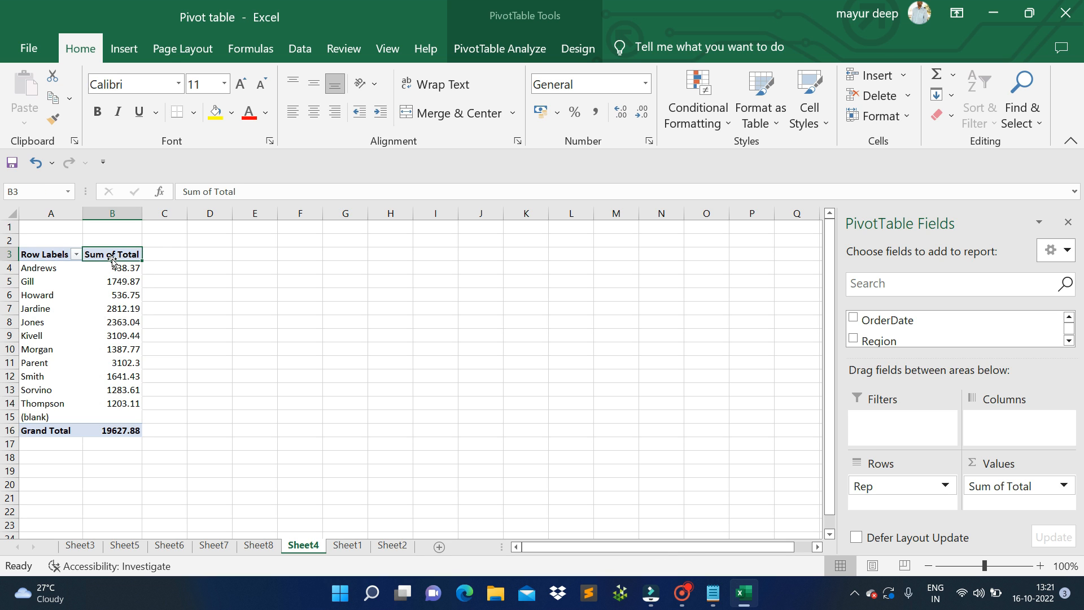
# Rename the Row Labels header in cell A3 of the Sheet4 PivotTable to Names and narrow column A slightly
pyautogui.click(36, 253)
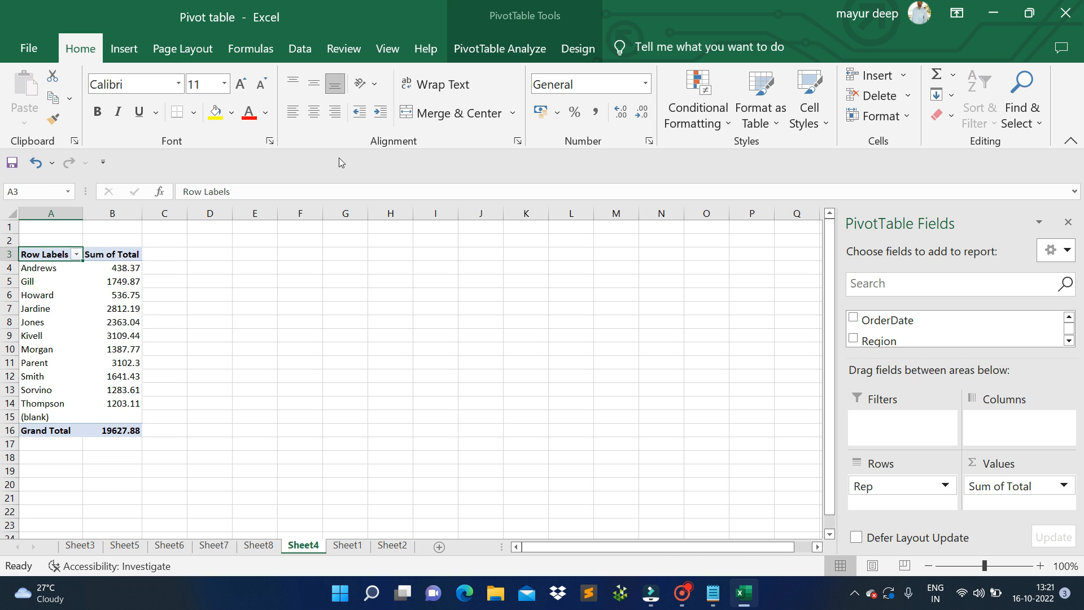
pyautogui.moveTo(254, 191); pyautogui.dragTo(155, 196)
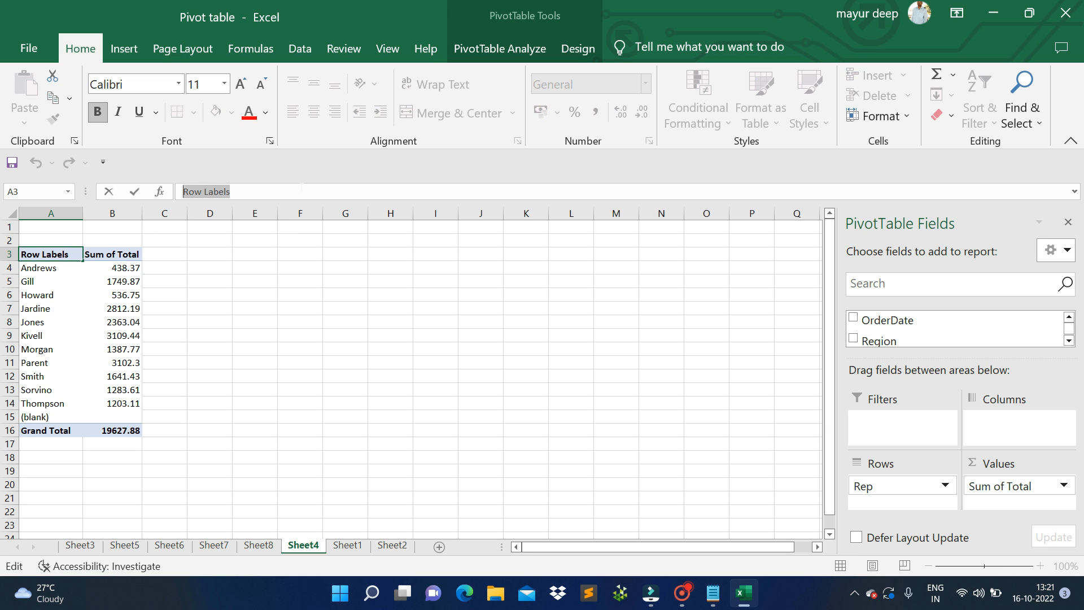
pyautogui.write('Nm')
pyautogui.press('BackSpace')
pyautogui.write('ames')
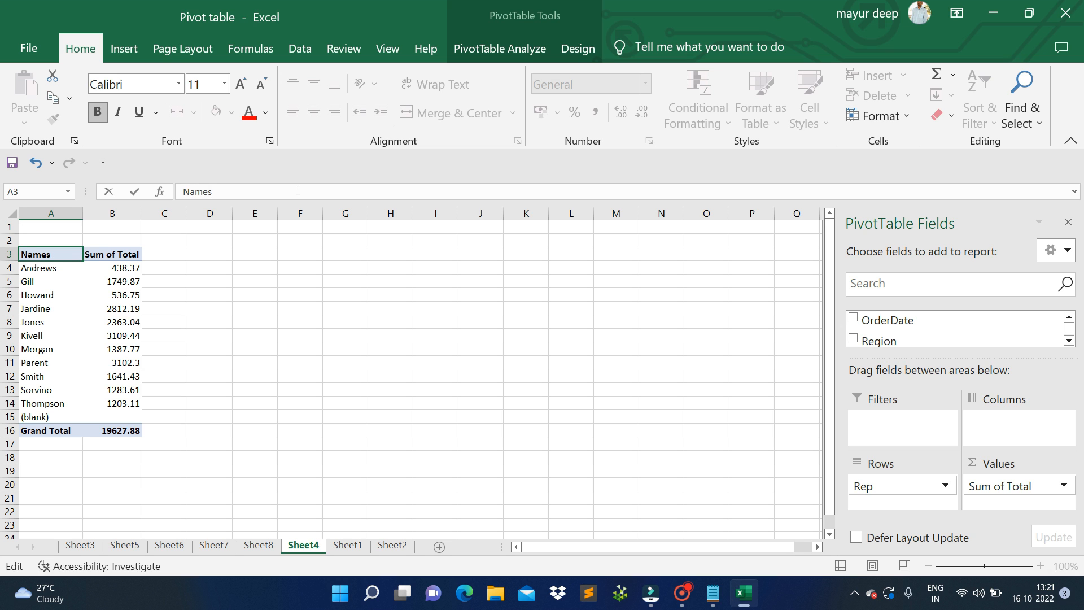
pyautogui.press('Return')
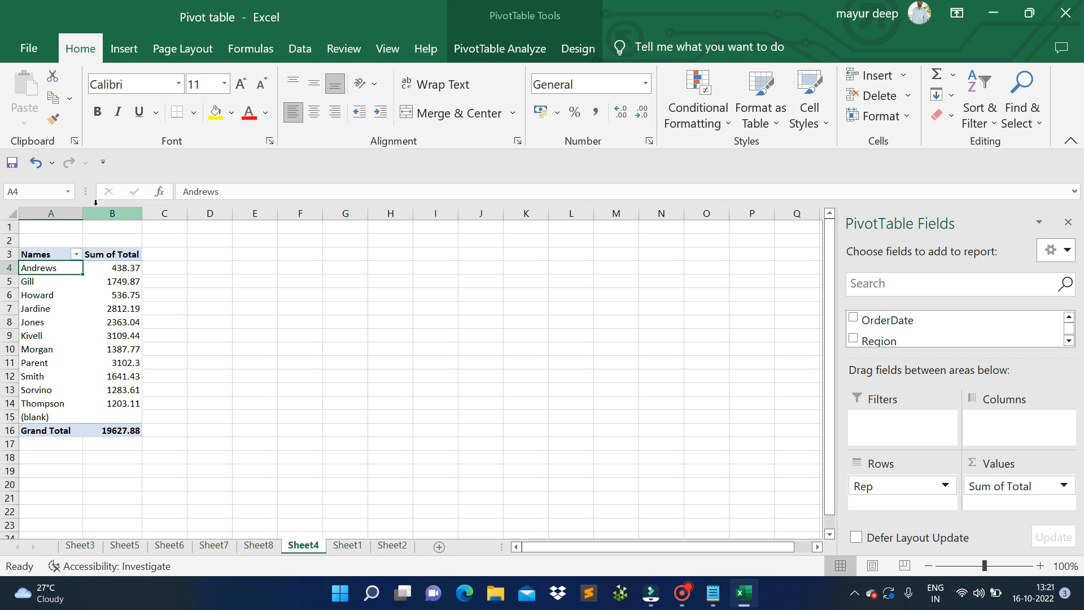
pyautogui.moveTo(81, 207); pyautogui.dragTo(74, 208)
pyautogui.click(157, 266)
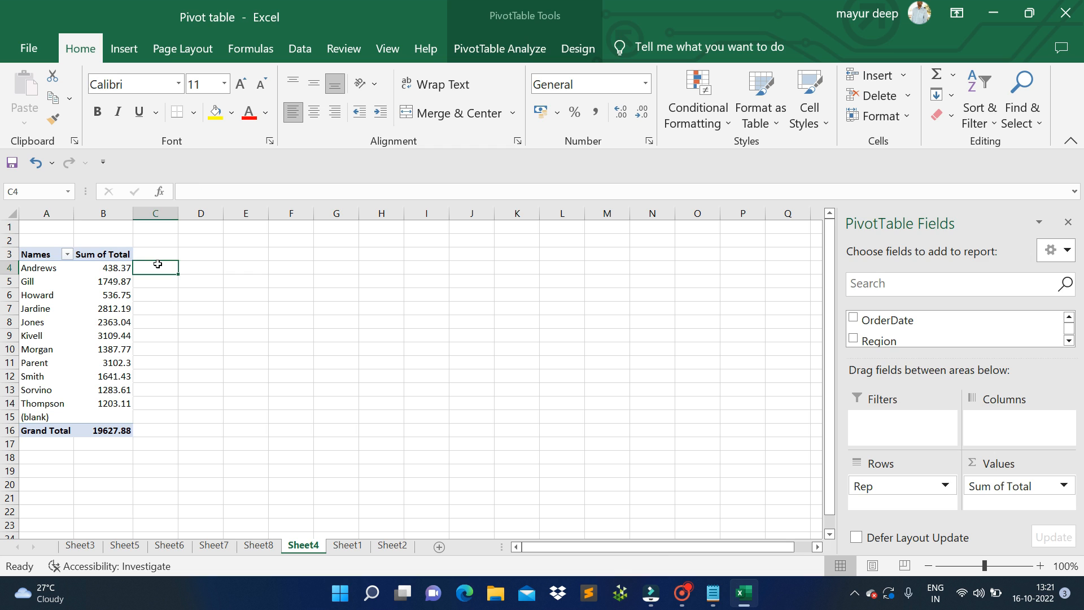
# Select the whole rep PivotTable, show the PivotTable analysis commands, and highlight its Grand Total row
pyautogui.moveTo(54, 255); pyautogui.dragTo(102, 430)
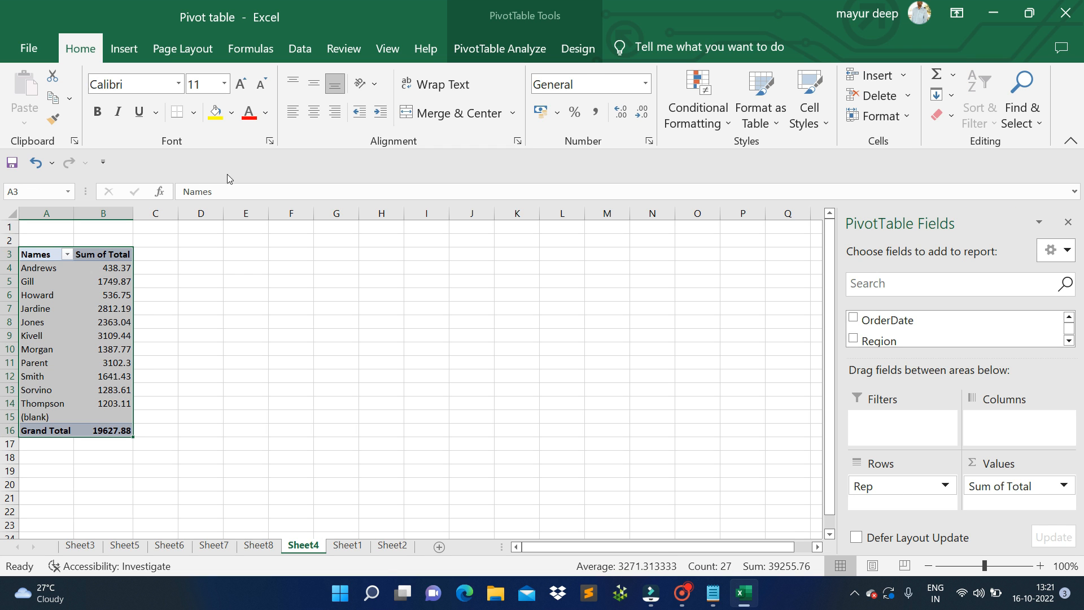
pyautogui.click(462, 47)
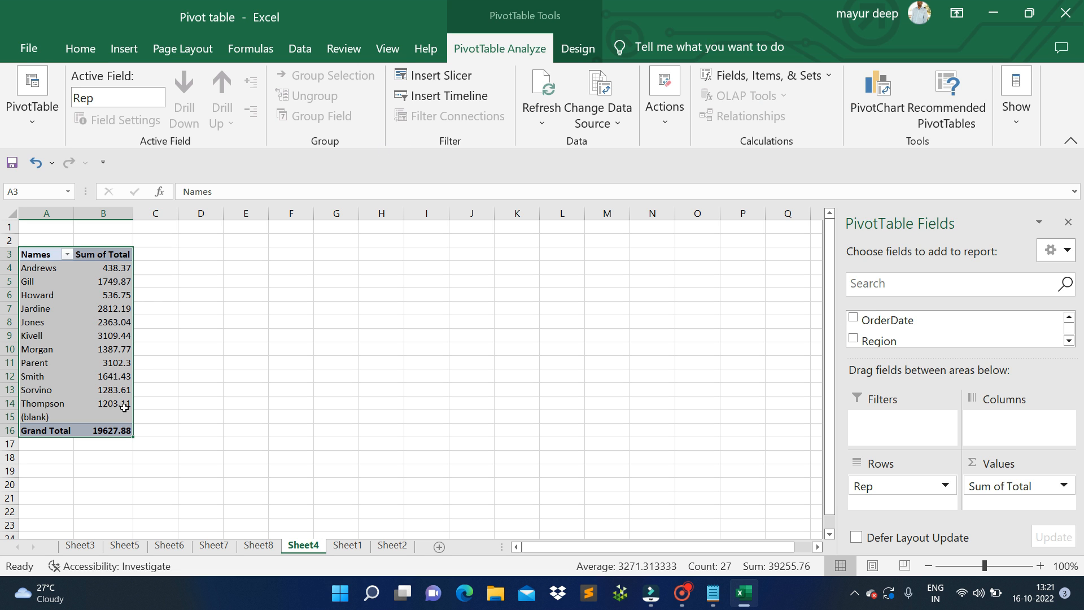
pyautogui.click(58, 369)
pyautogui.moveTo(45, 430); pyautogui.dragTo(105, 430)
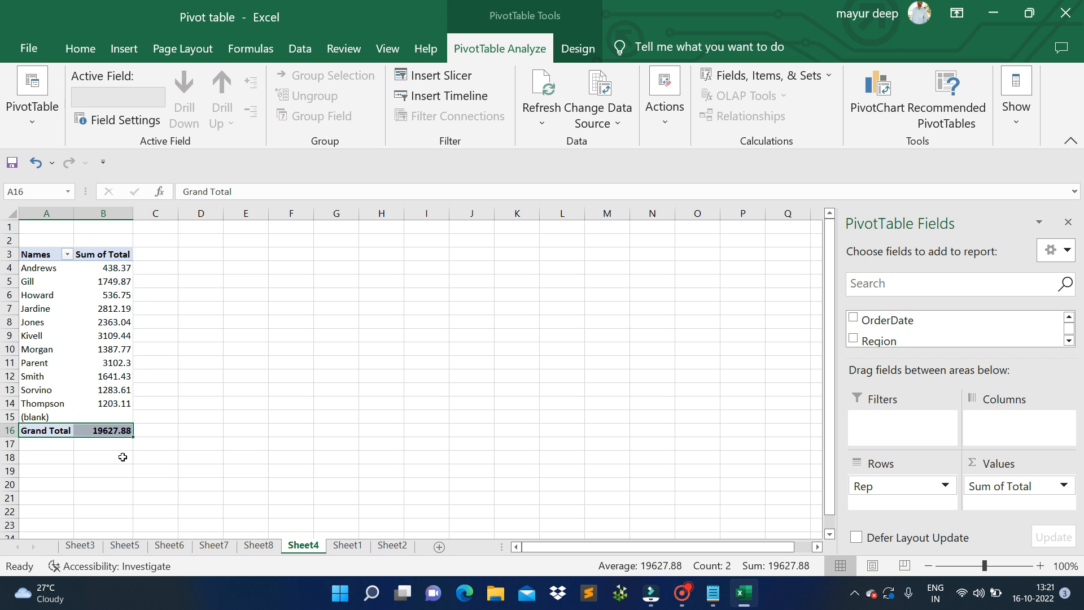
# Set the grand totals of the Sheet4 rep PivotTable to On for Columns Only
pyautogui.click(9, 240)
pyautogui.click(51, 337)
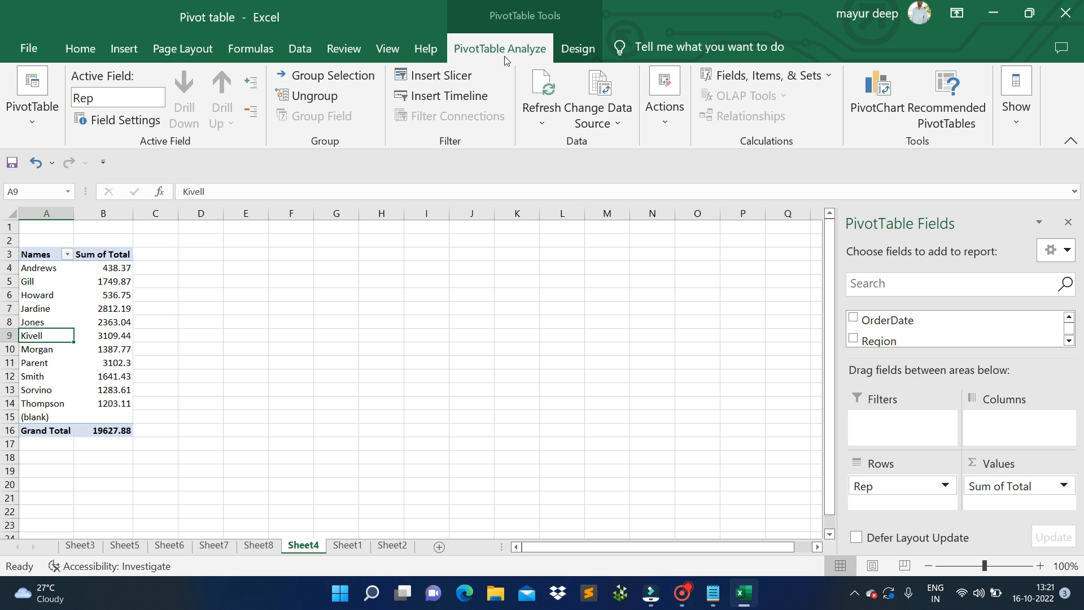
pyautogui.click(566, 55)
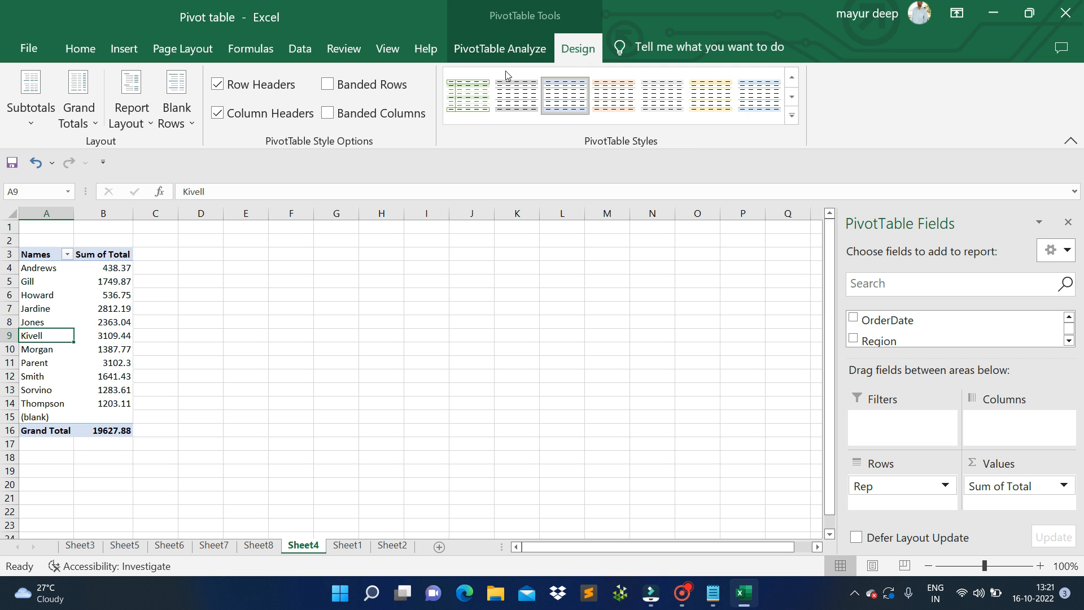
pyautogui.click(78, 96)
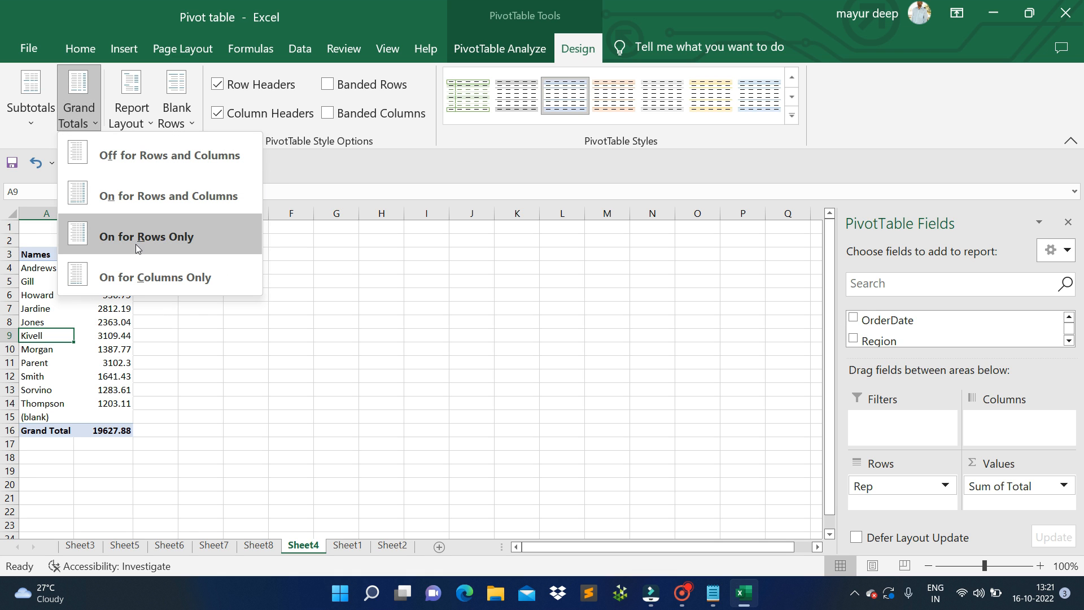
pyautogui.click(140, 273)
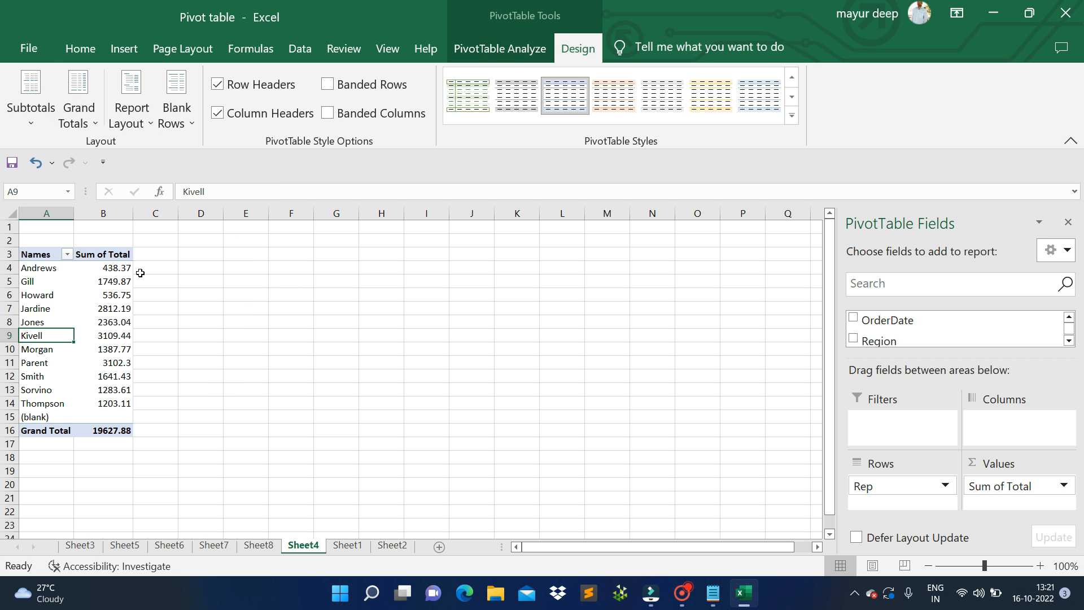
# Hide the rep PivotTable's subtotals and turn its grand totals off for rows and columns
pyautogui.click(70, 117)
pyautogui.click(35, 124)
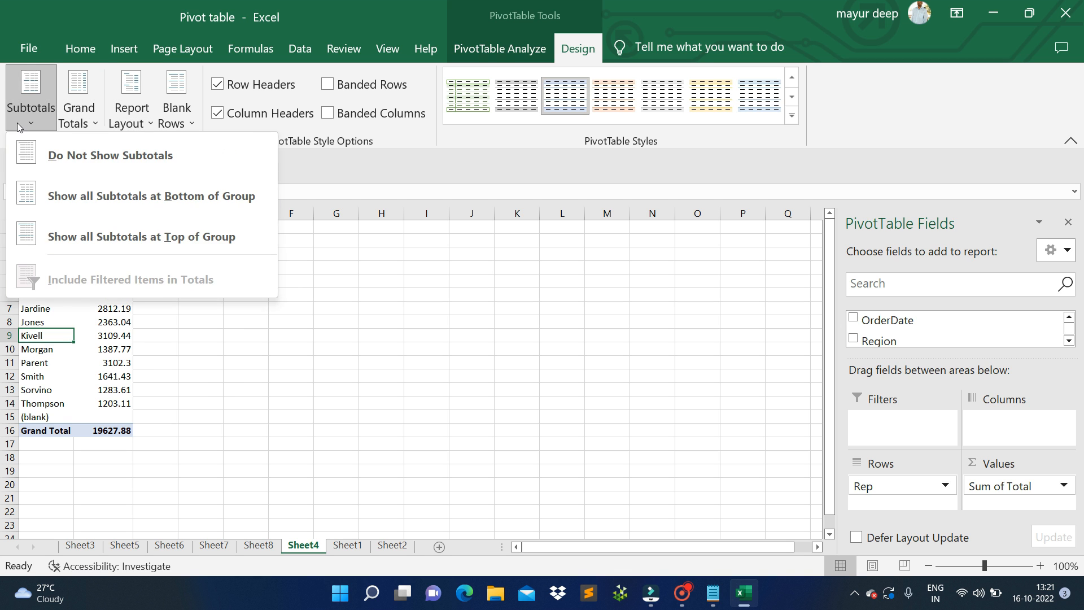
pyautogui.click(50, 148)
pyautogui.click(85, 110)
pyautogui.click(109, 155)
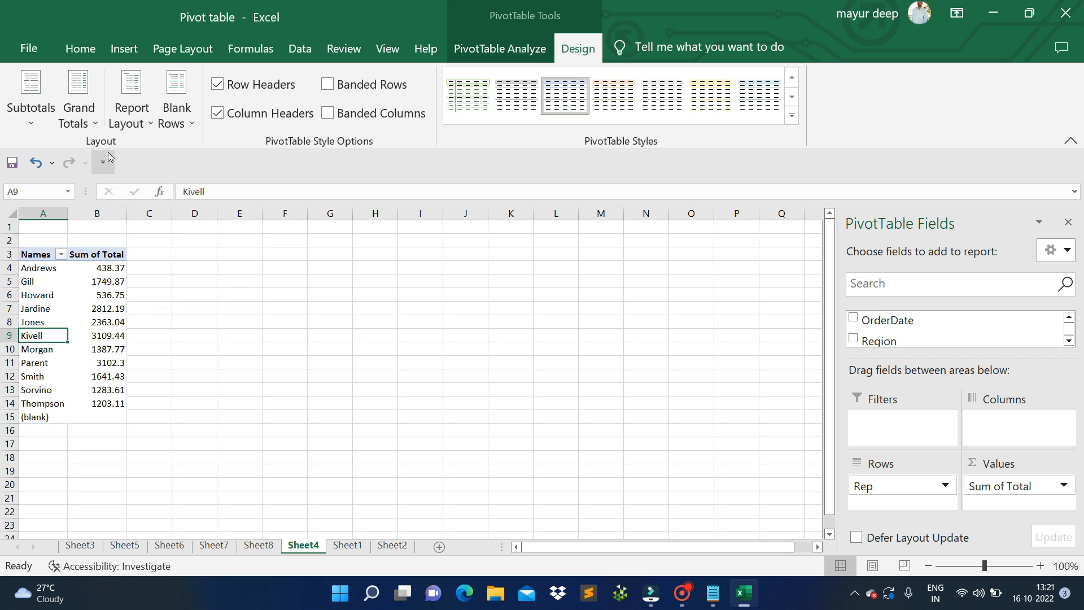
pyautogui.click(90, 124)
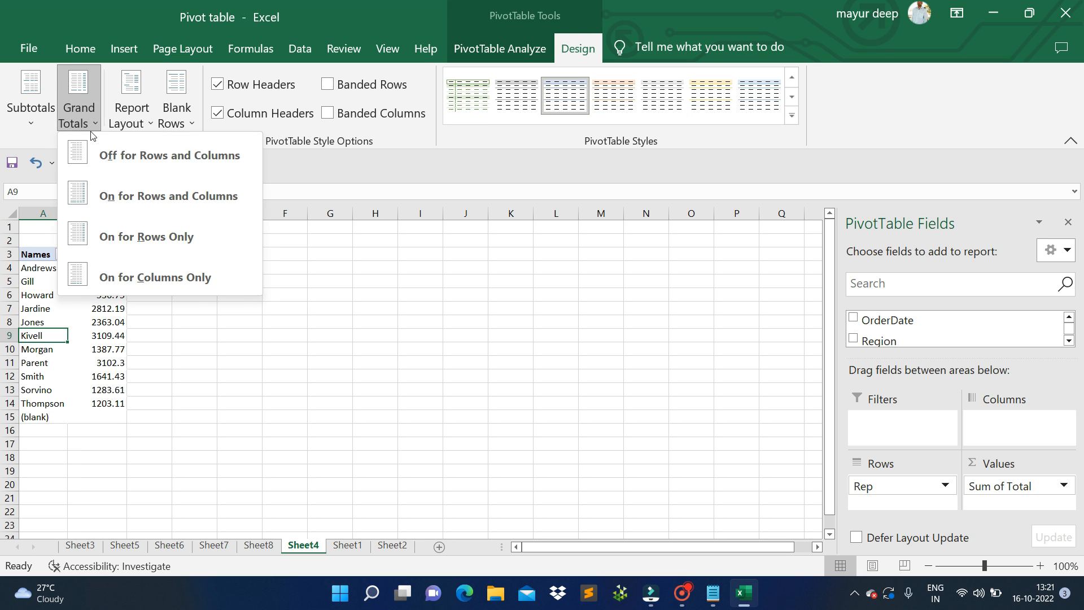
pyautogui.click(110, 154)
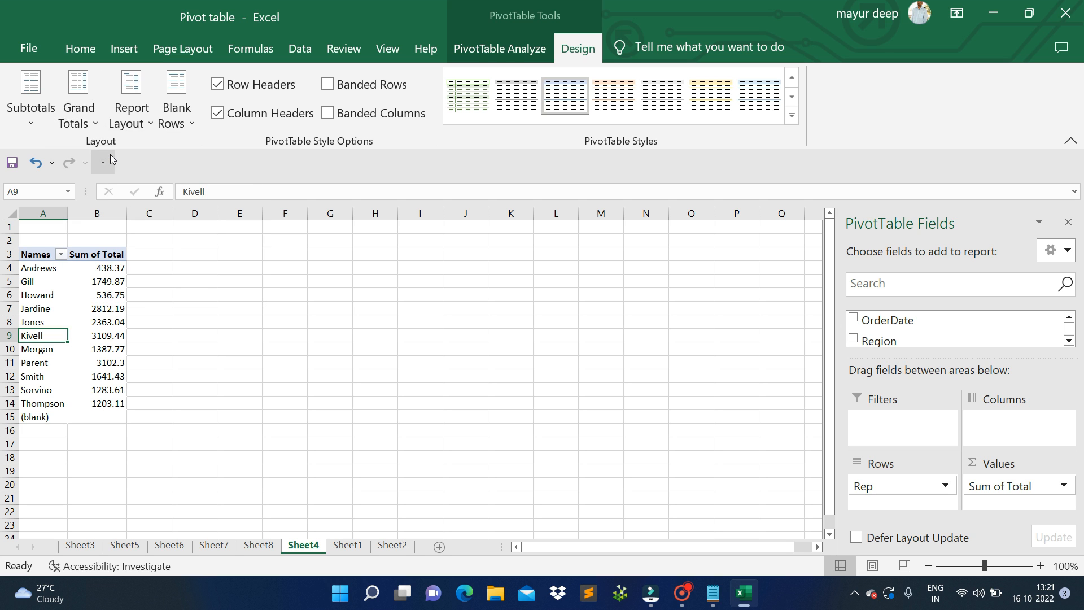
# Try grand totals on and off for rows and columns, and settle on the On for Rows Only option
pyautogui.click(96, 107)
pyautogui.click(110, 199)
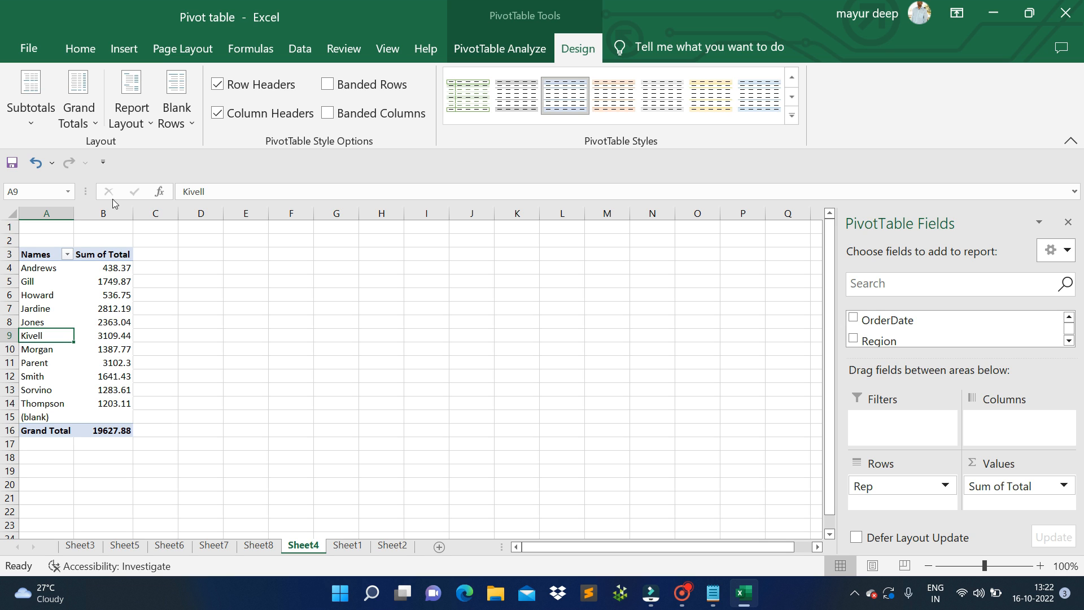
pyautogui.click(69, 125)
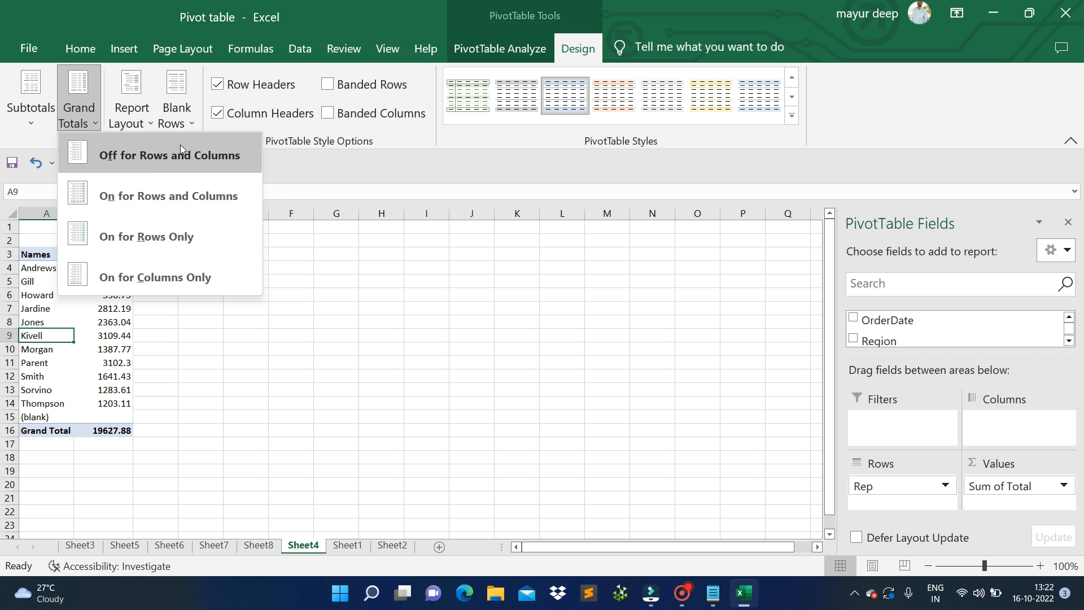
pyautogui.click(153, 170)
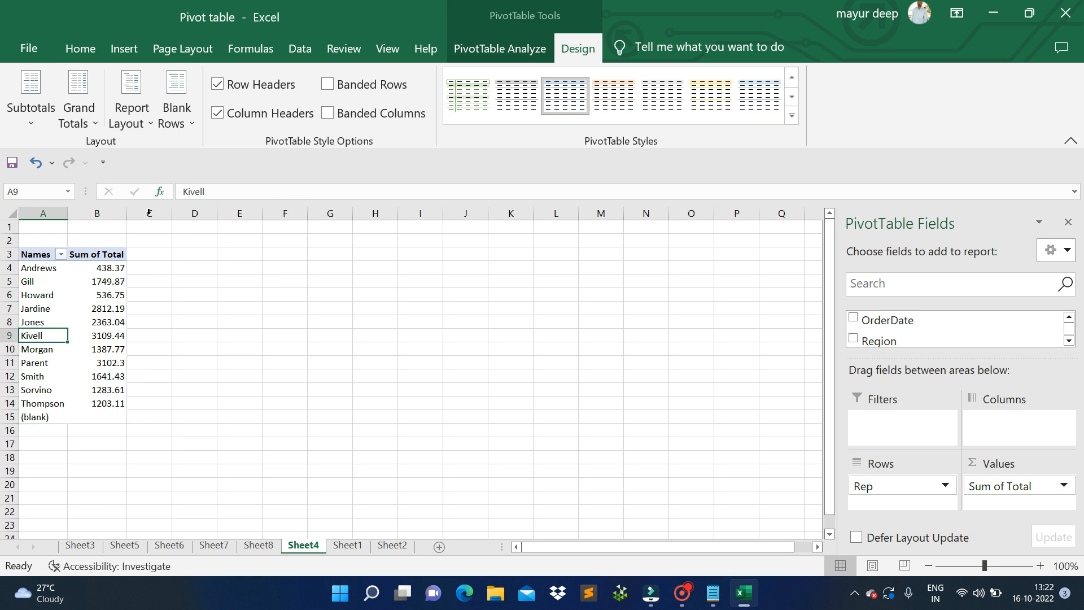
pyautogui.click(94, 111)
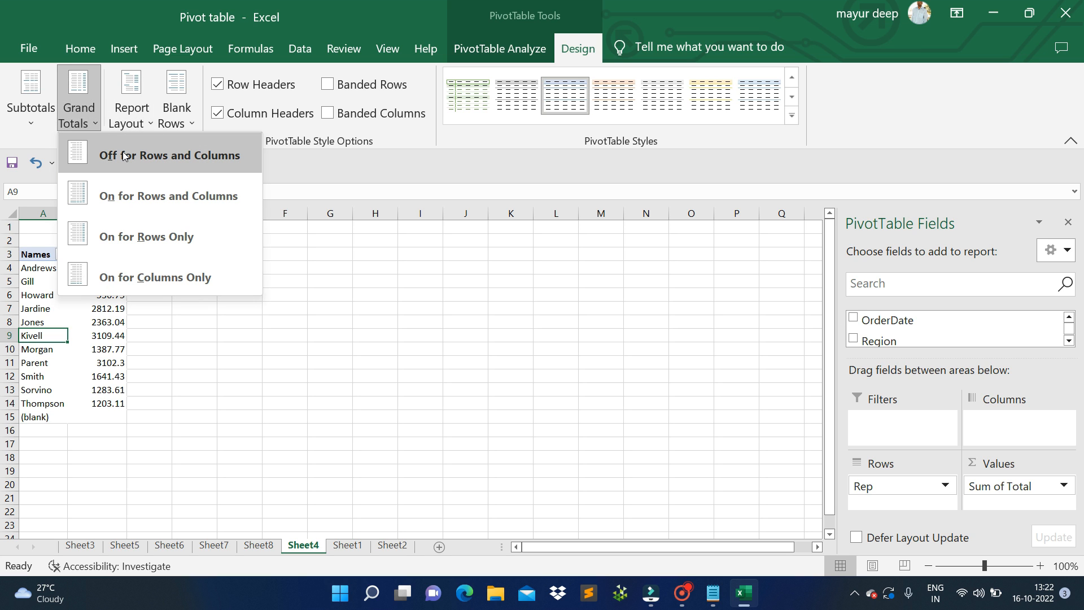
pyautogui.click(151, 237)
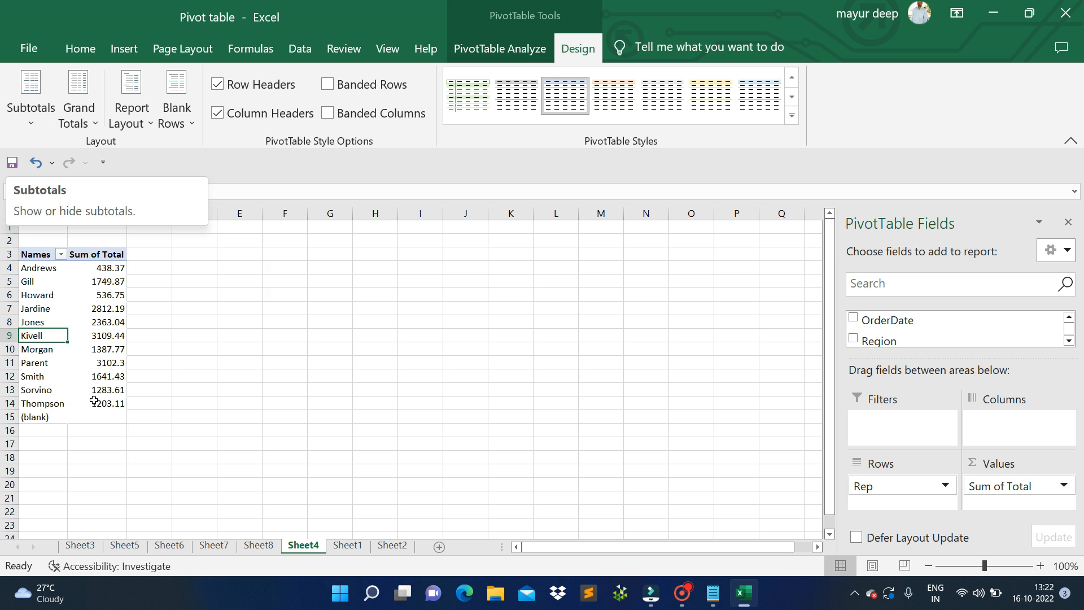
# Try several PivotTable styles on the rep table and apply the light blue style with the shaded header
pyautogui.click(614, 96)
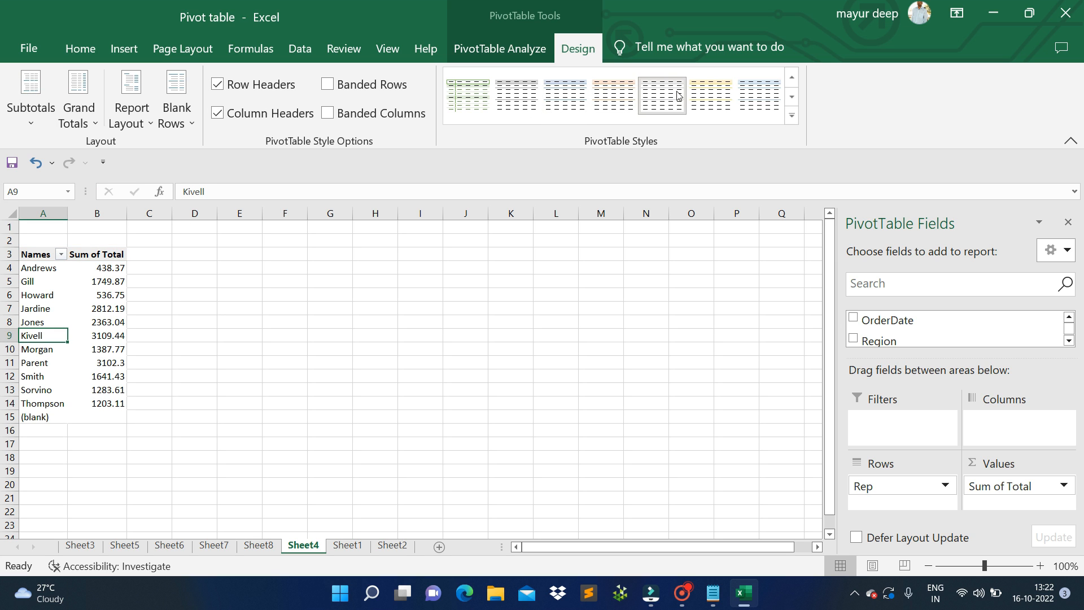
pyautogui.click(756, 96)
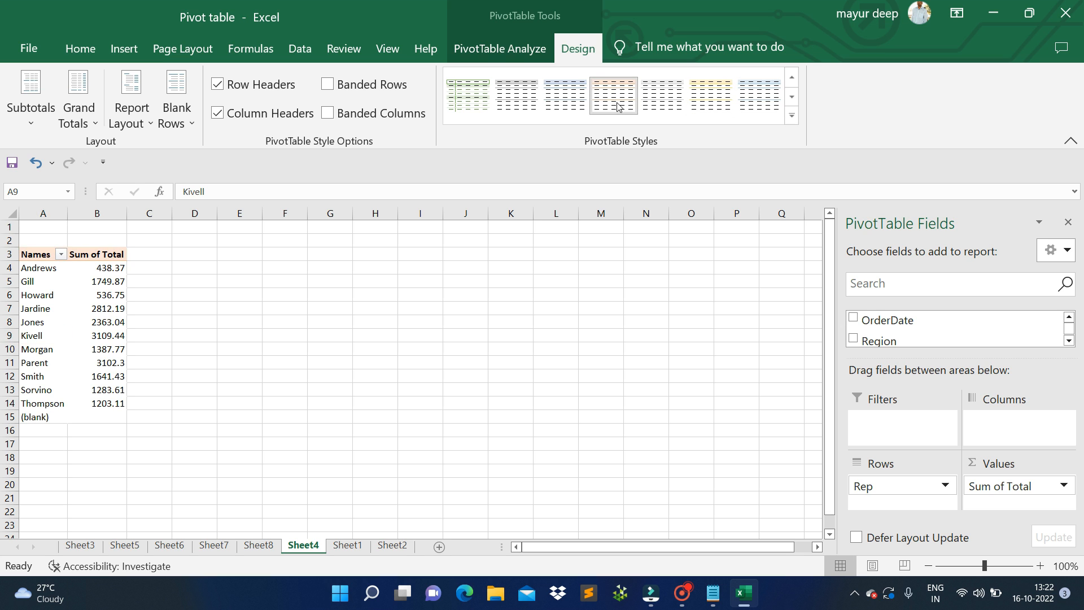
pyautogui.click(506, 96)
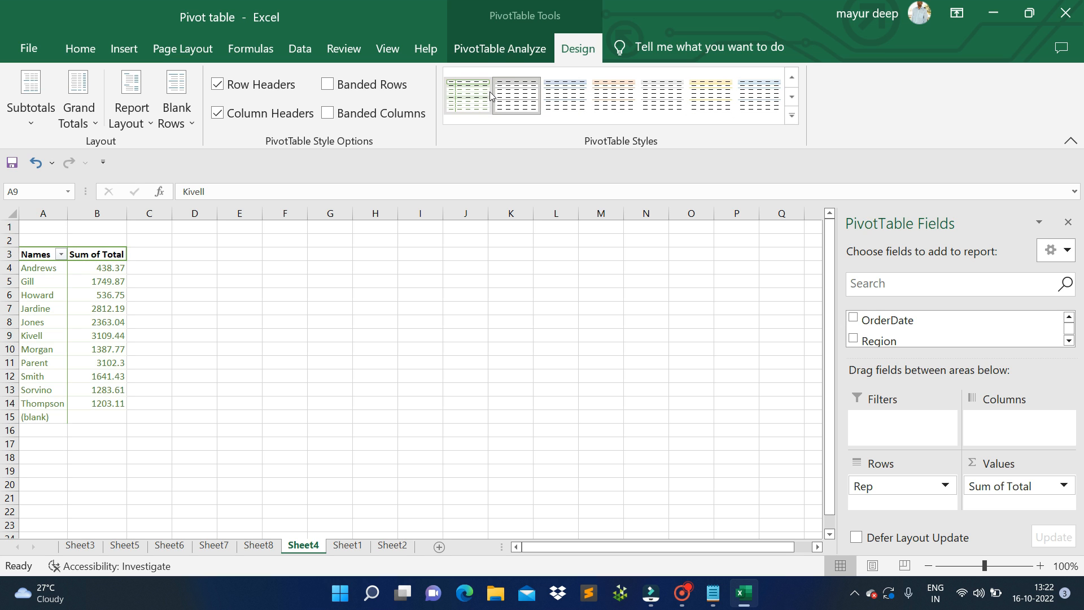
pyautogui.click(481, 96)
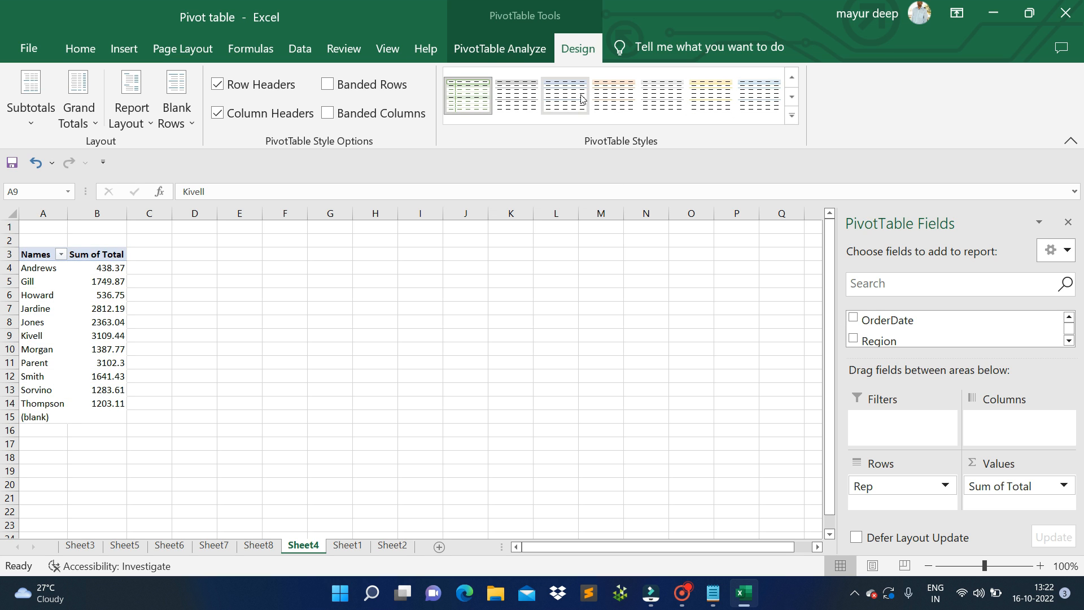
pyautogui.click(711, 96)
pyautogui.click(740, 97)
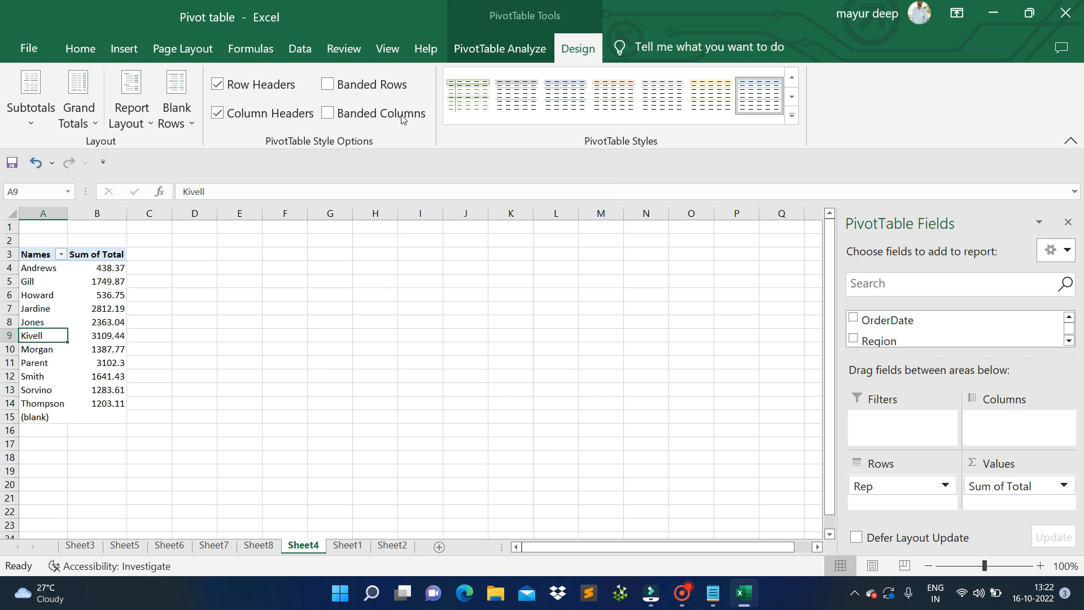
# Insert a slicer for the Item field and place it over columns I to L, starting at row 3
pyautogui.click(535, 52)
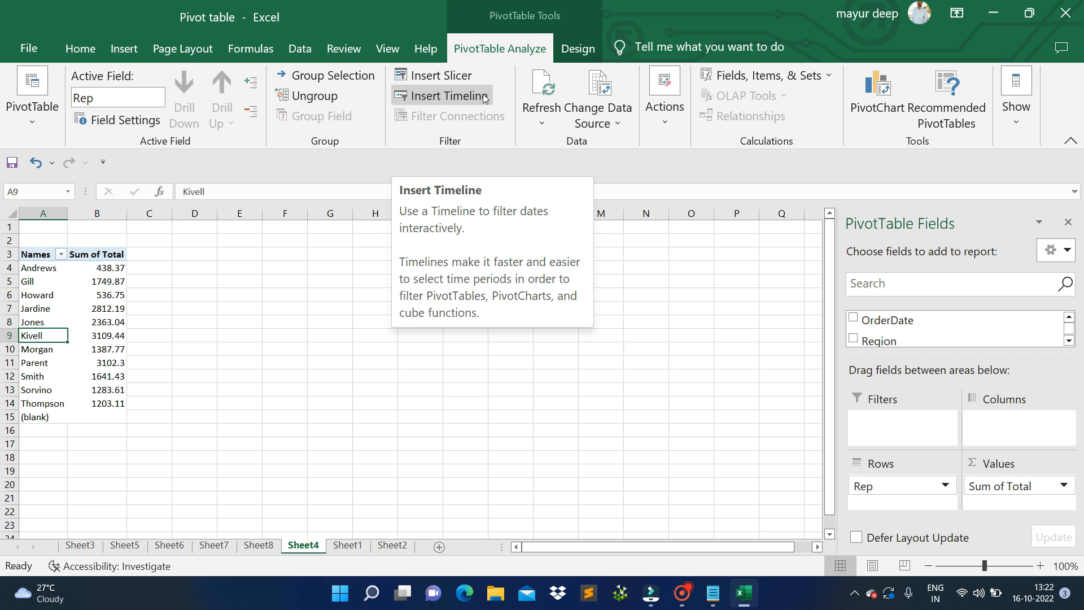
pyautogui.click(442, 76)
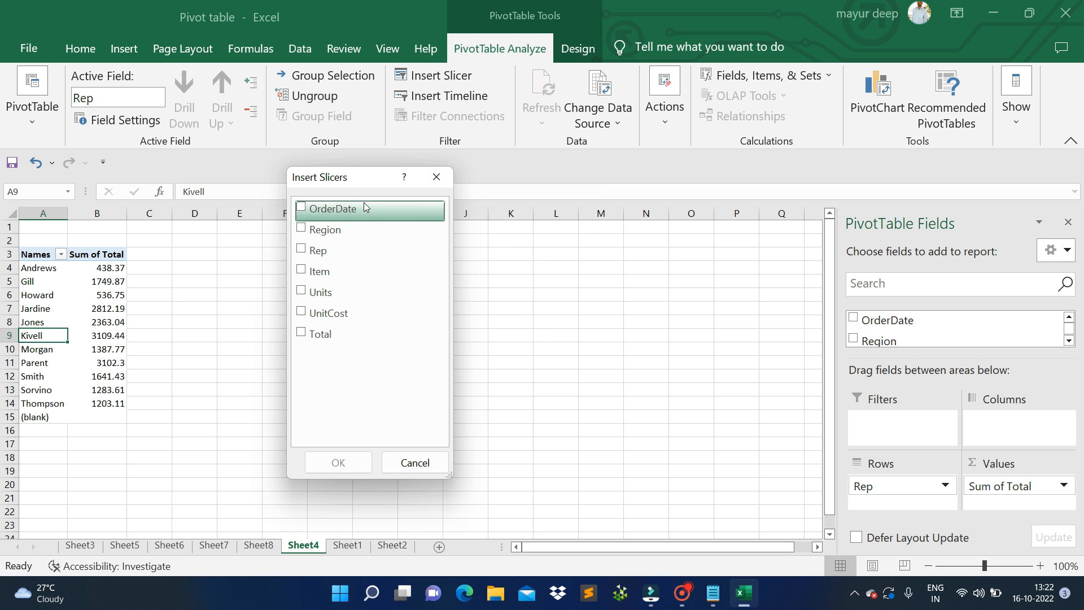
pyautogui.moveTo(360, 188); pyautogui.dragTo(508, 184)
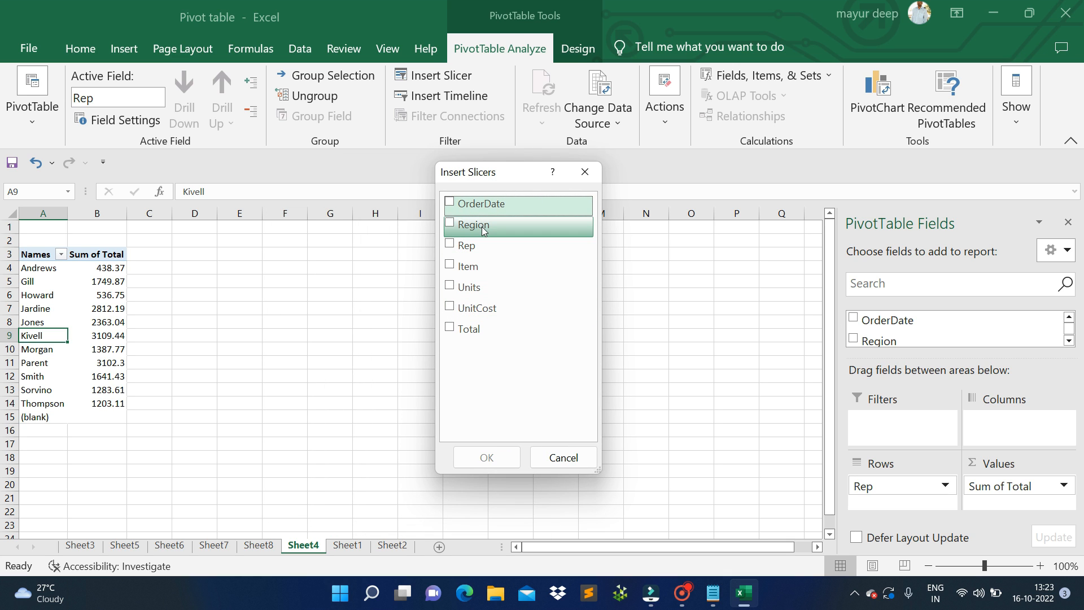
pyautogui.click(453, 246)
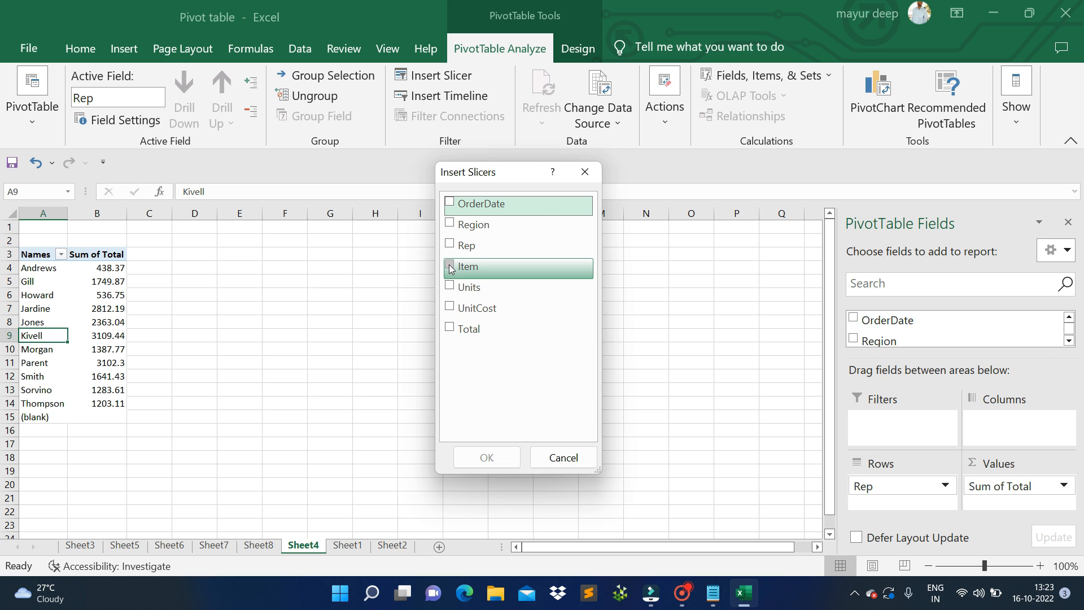
pyautogui.click(452, 269)
pyautogui.click(486, 457)
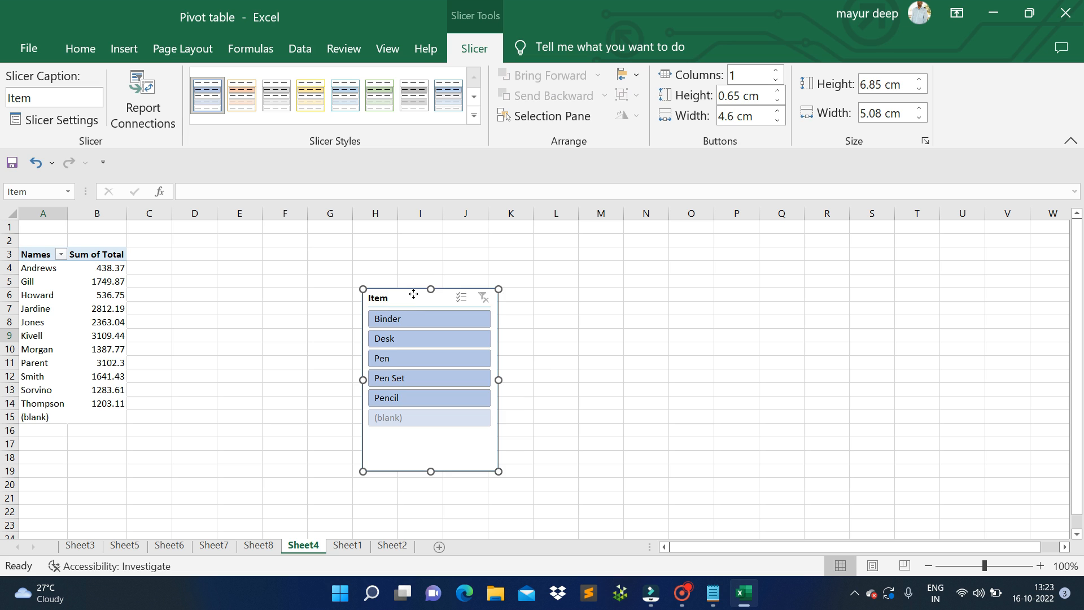
pyautogui.moveTo(413, 293); pyautogui.dragTo(466, 254)
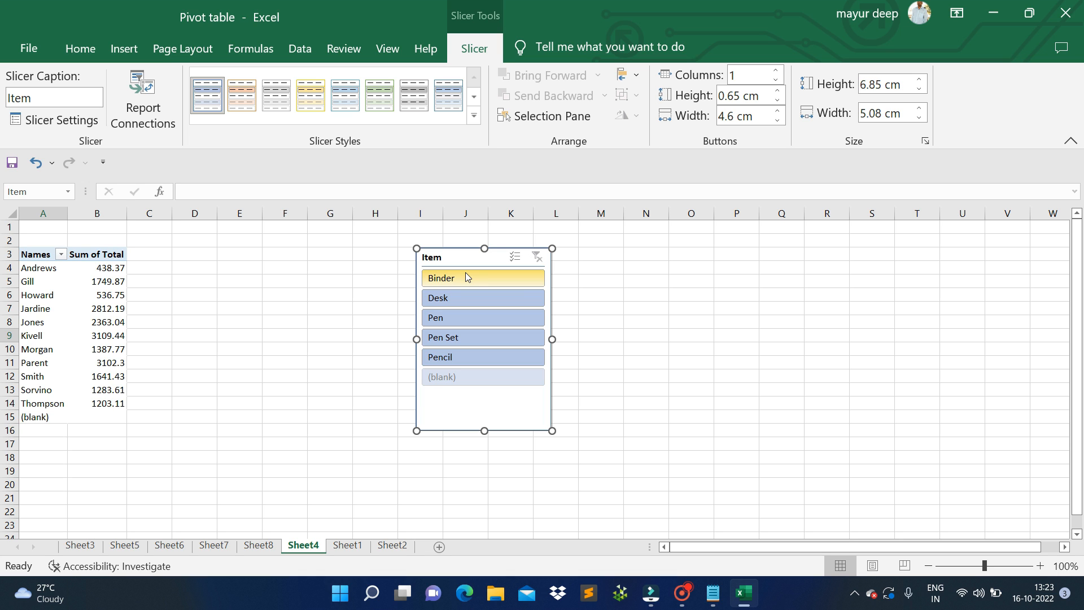
# Filter the rep PivotTable with the Item slicer by Binder, and switch the filter to Desk
pyautogui.click(485, 279)
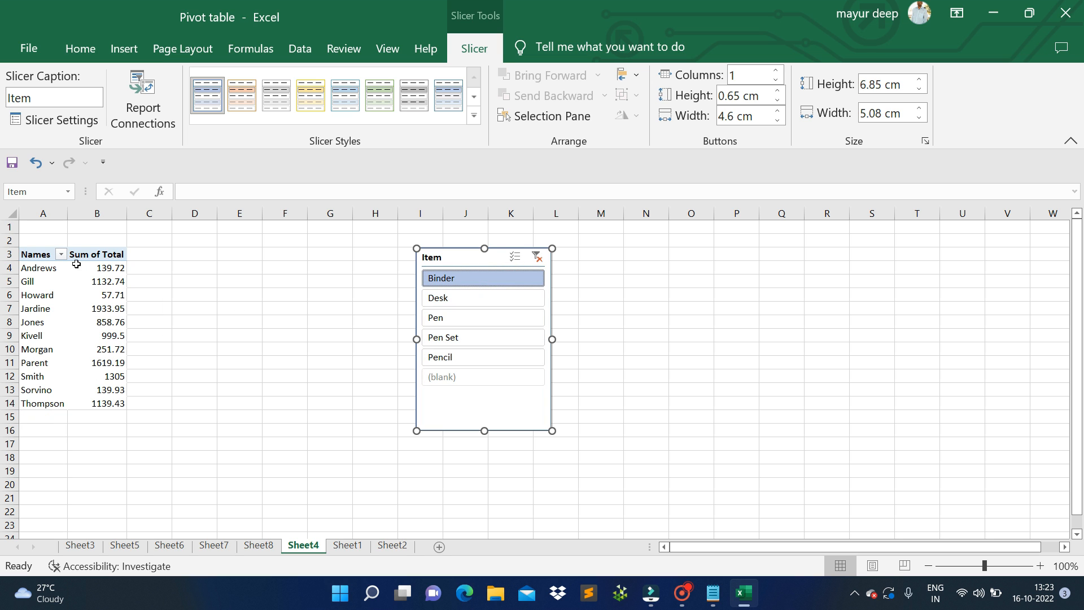
pyautogui.click(476, 299)
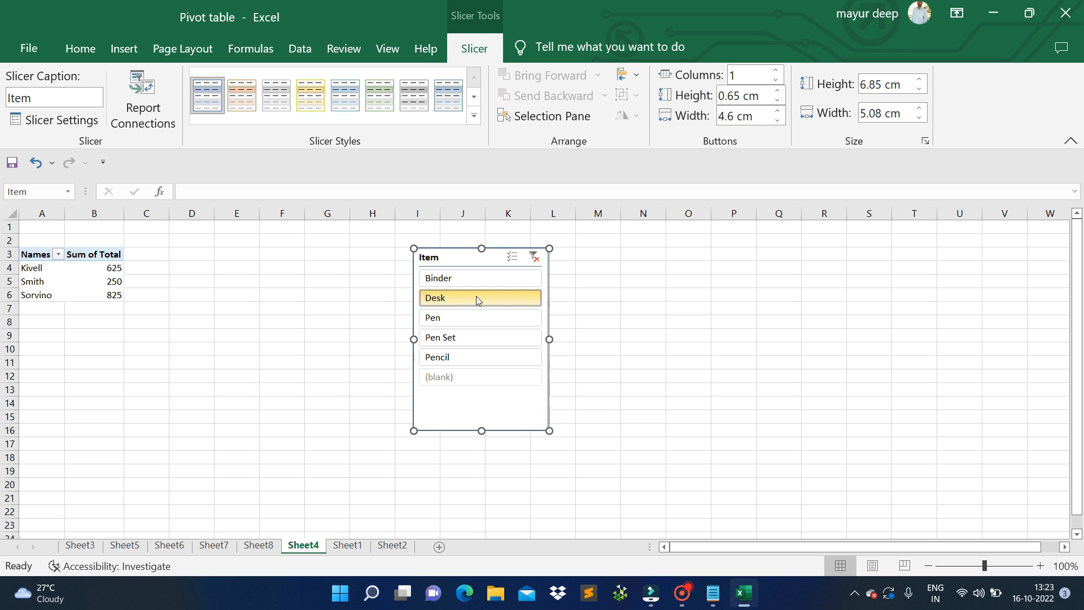
pyautogui.click(476, 297)
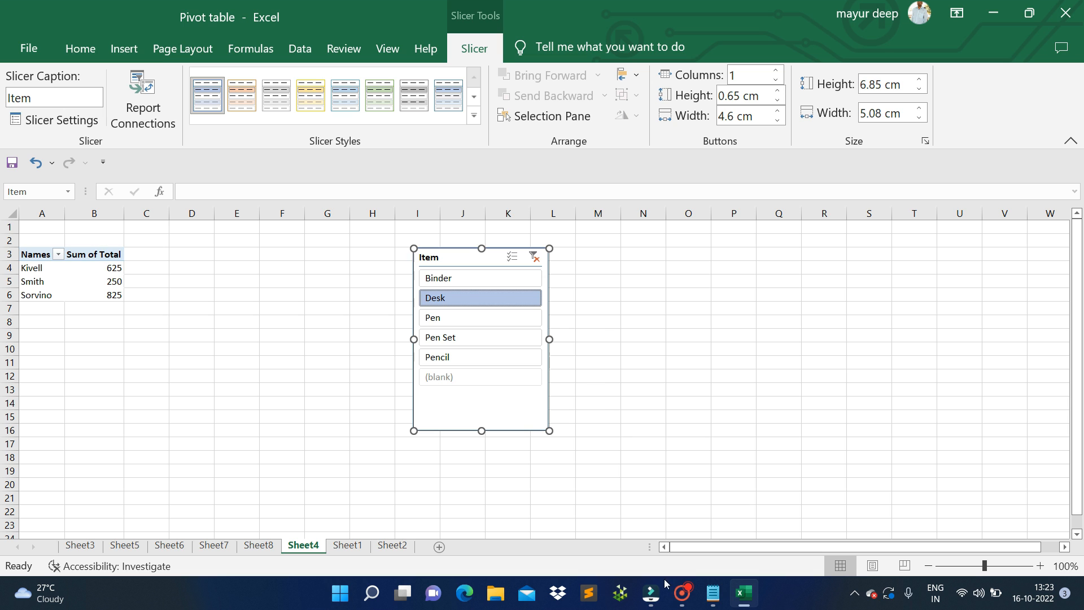
pyautogui.click(680, 603)
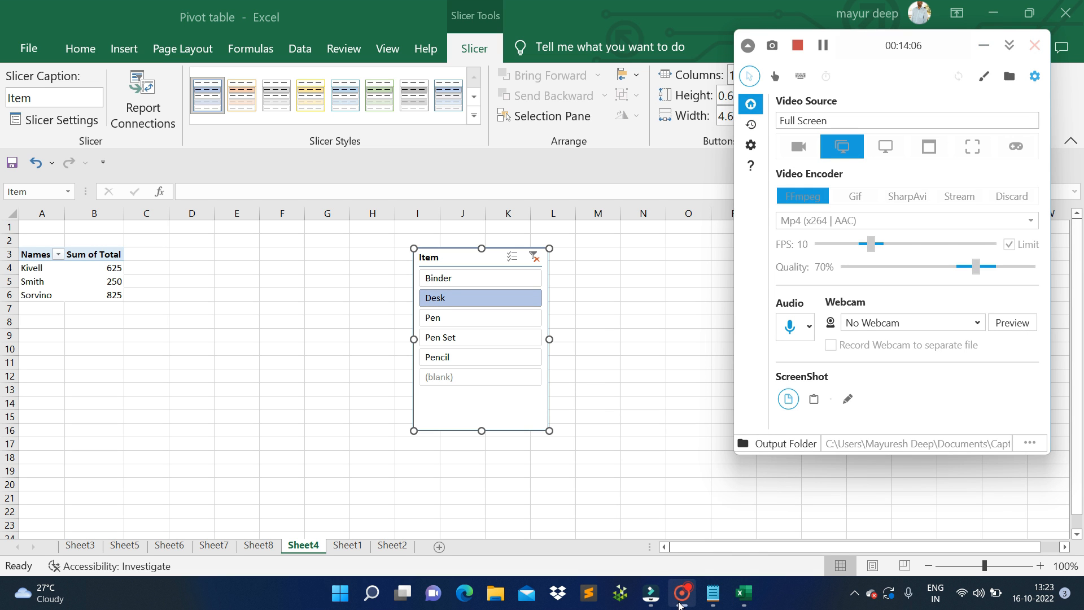
pyautogui.click(984, 45)
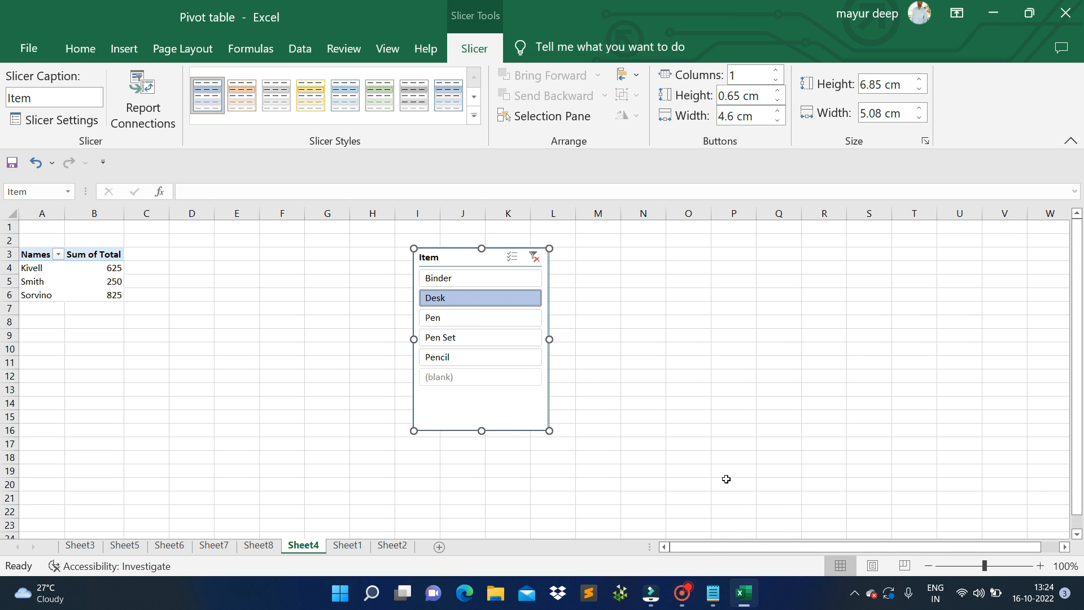
pyautogui.click(686, 592)
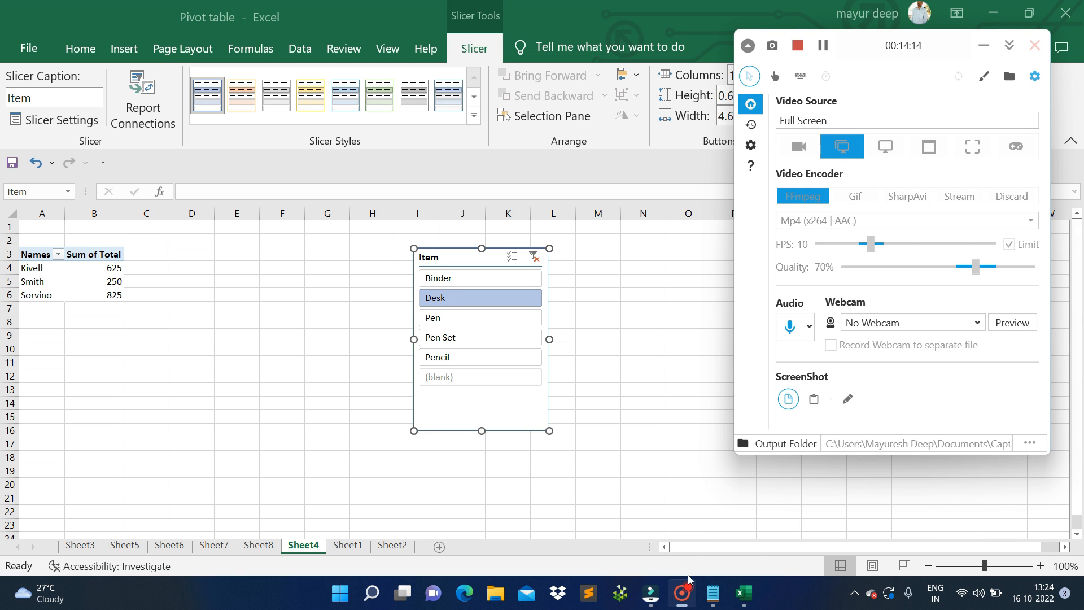
pyautogui.click(796, 46)
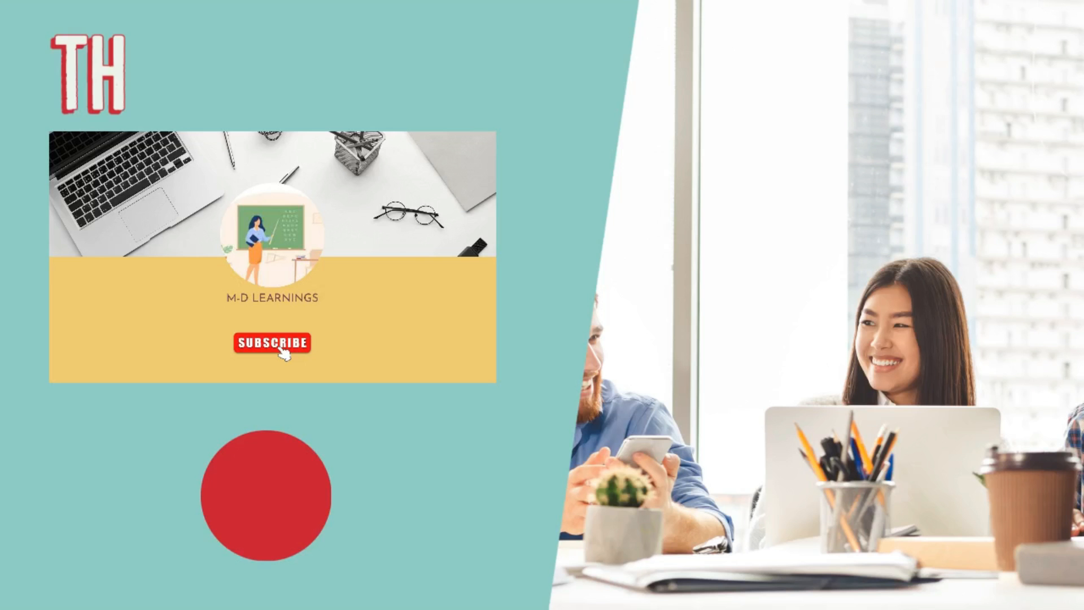